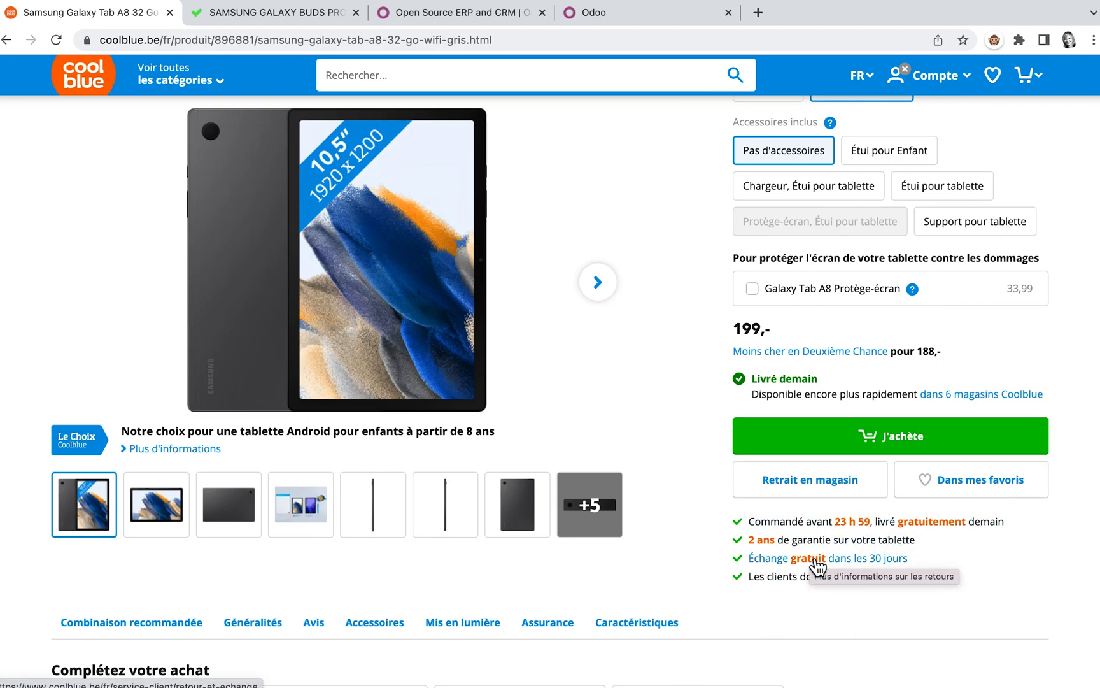
- Examine the tablet's delivery and return terms and the suggested accessories on the Coolblue product page
scroll(817, 564, down, 4)
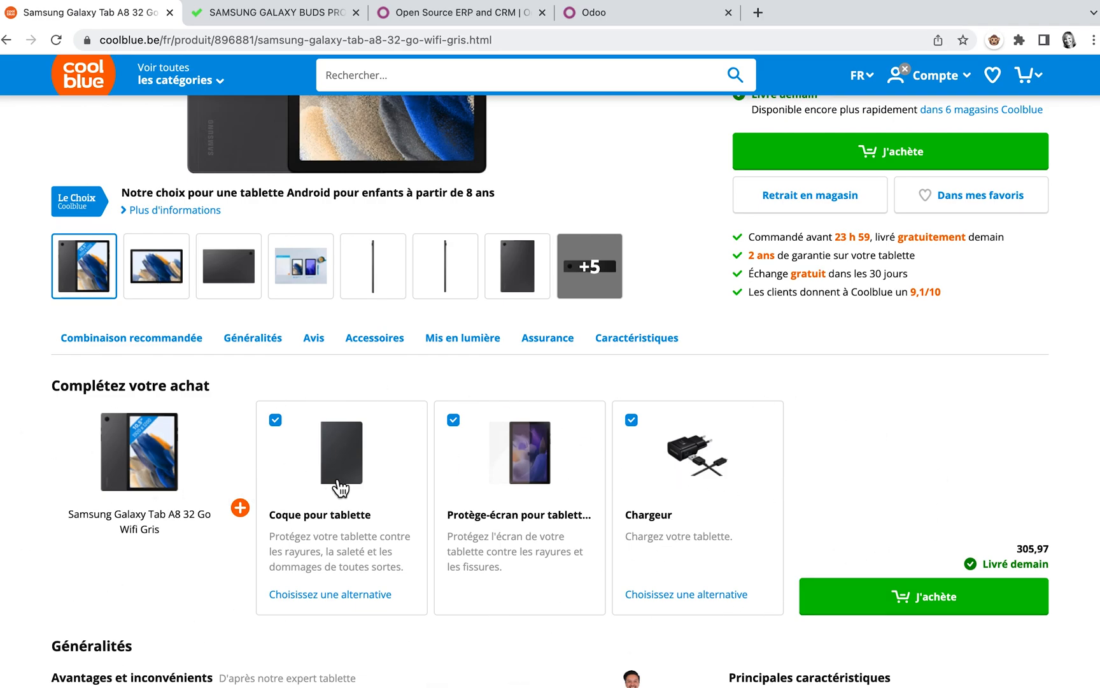
scroll(341, 488, up, 4)
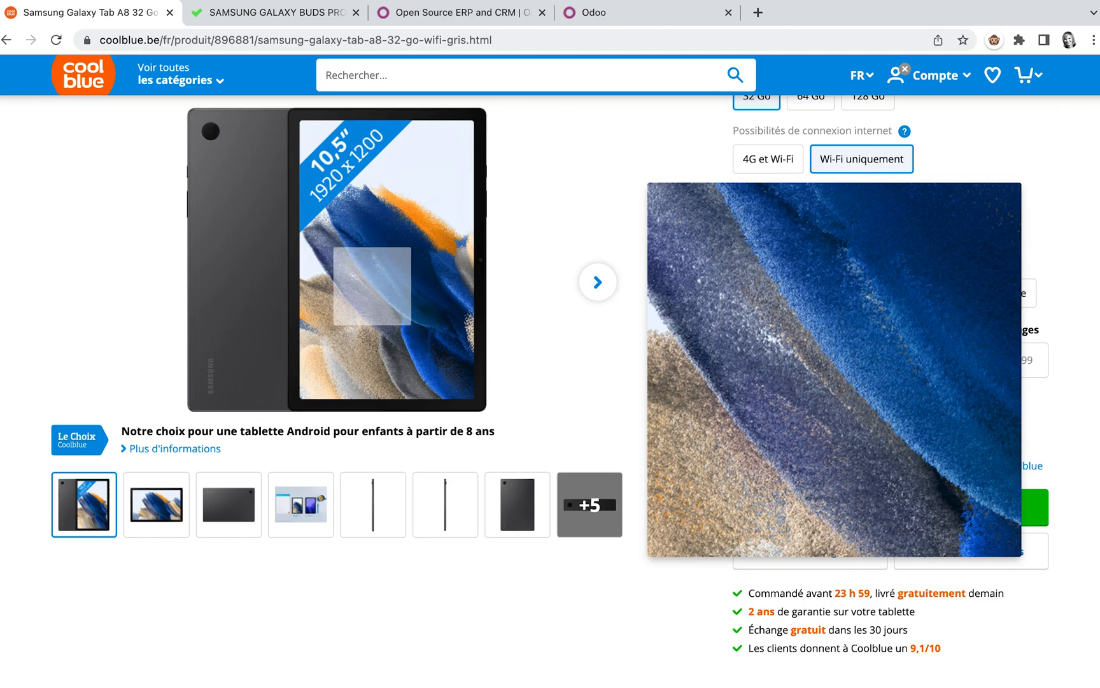
scroll(372, 286, down, 5)
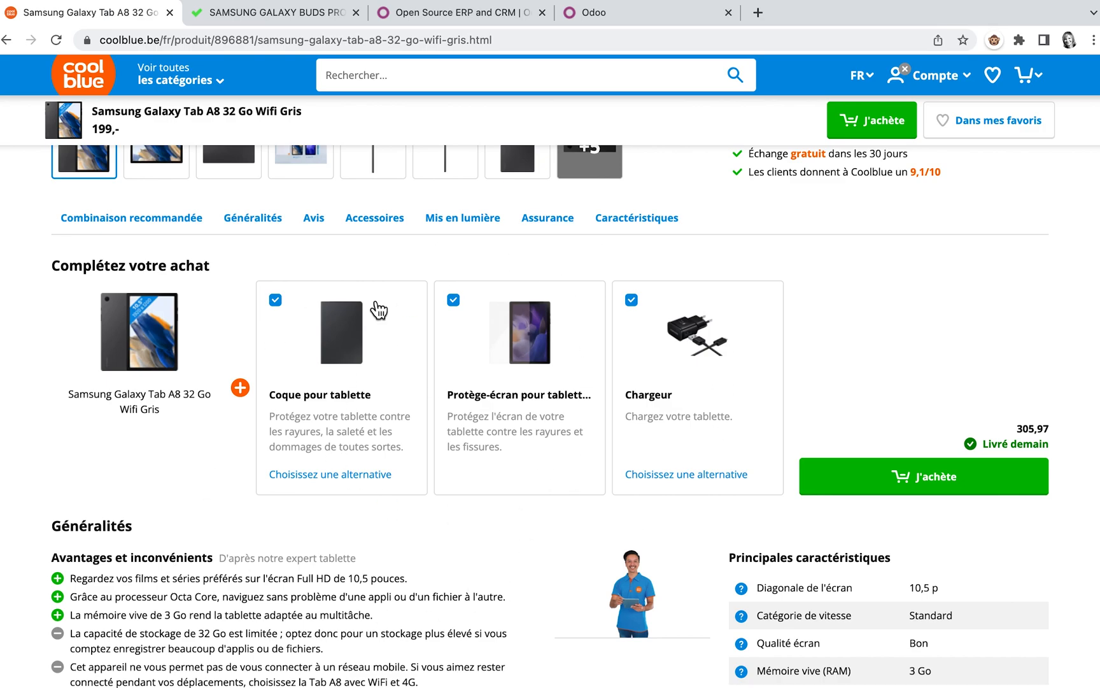
- Examine the Samsung Galaxy Buds Pro page on Vanden Borre for availability, standard delivery conditions, and service and warranty information
mouse_move(300, 3)
click(302, 52)
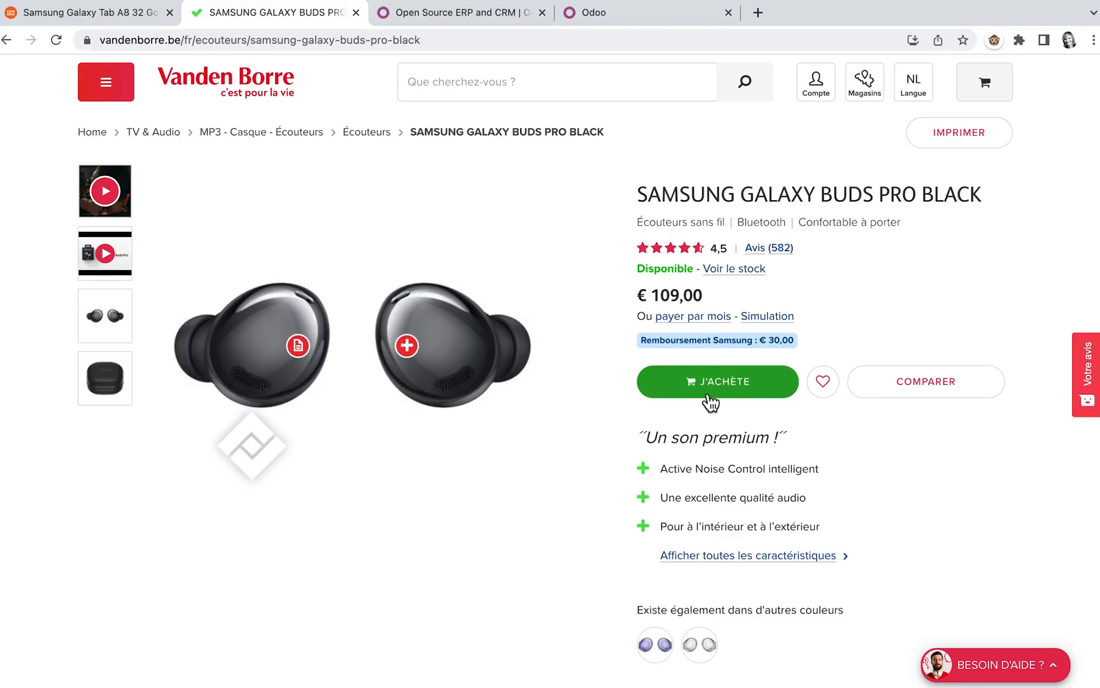
scroll(707, 395, down, 1)
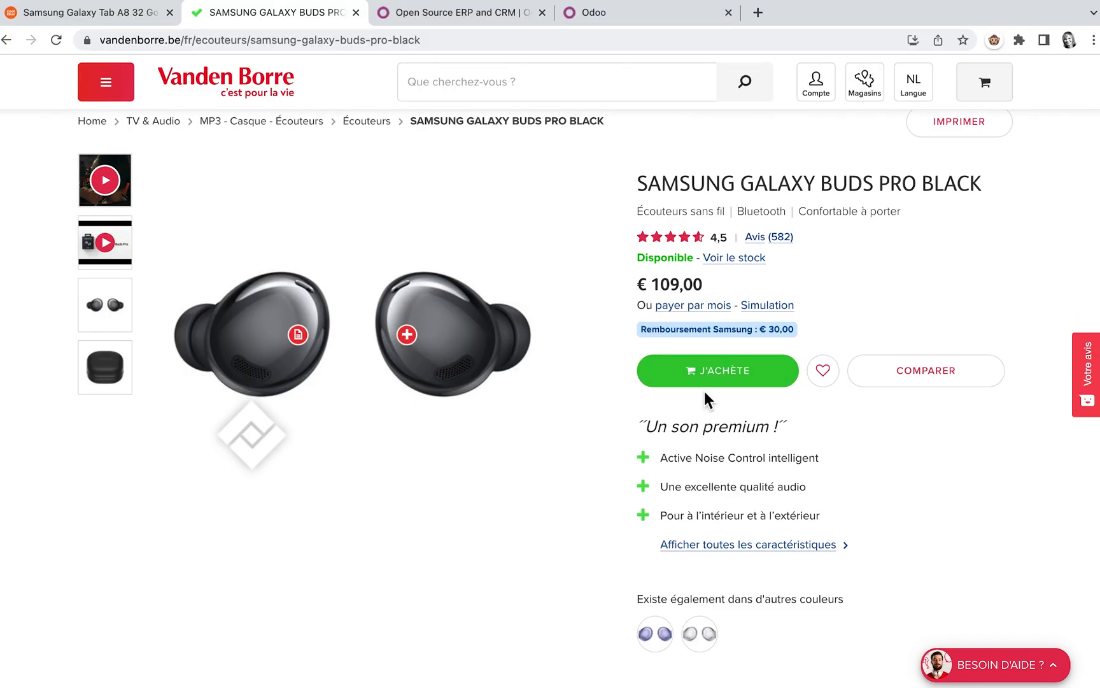
scroll(705, 391, down, 10)
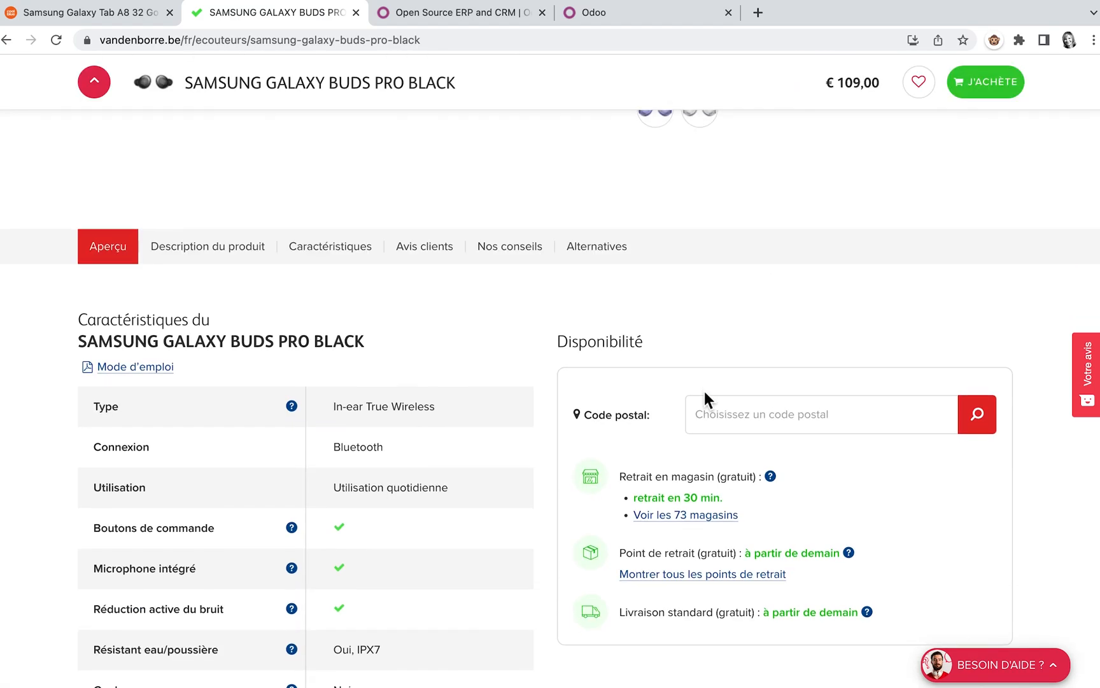
scroll(704, 391, down, 2)
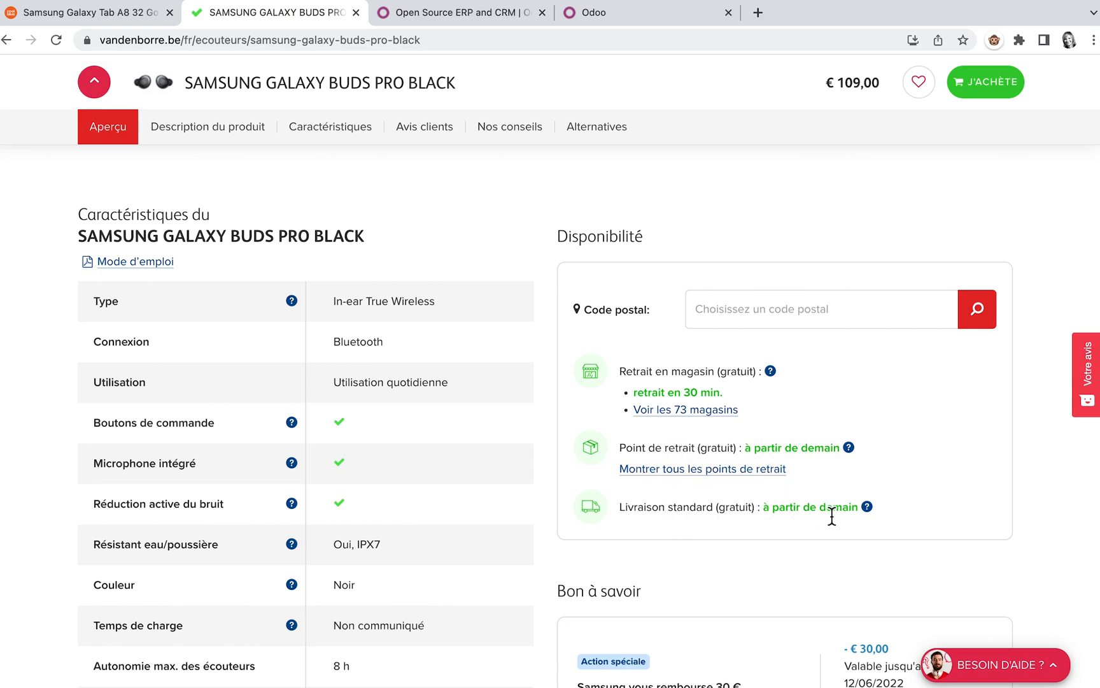
click(867, 507)
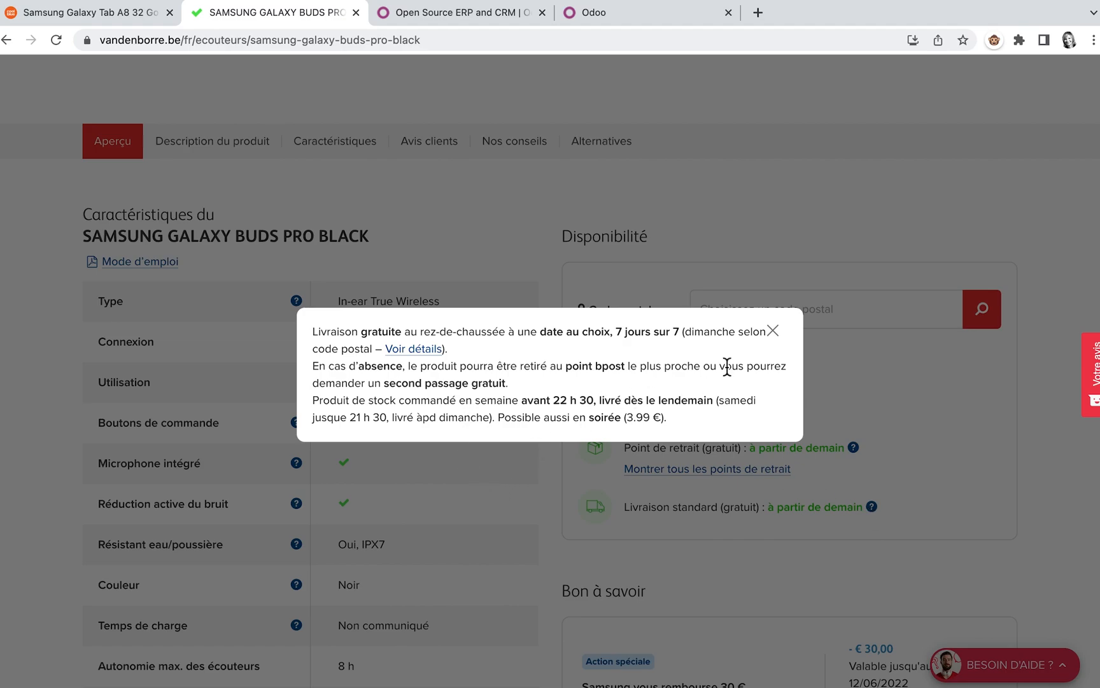
click(773, 330)
scroll(654, 222, down, 4)
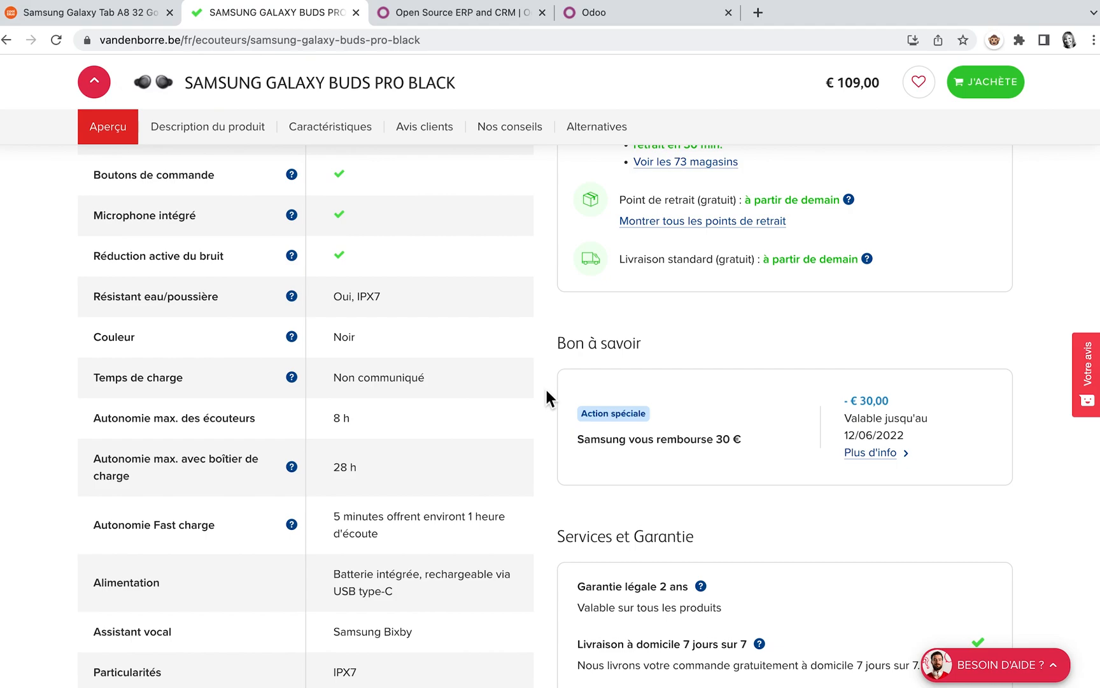
scroll(613, 341, up, 10)
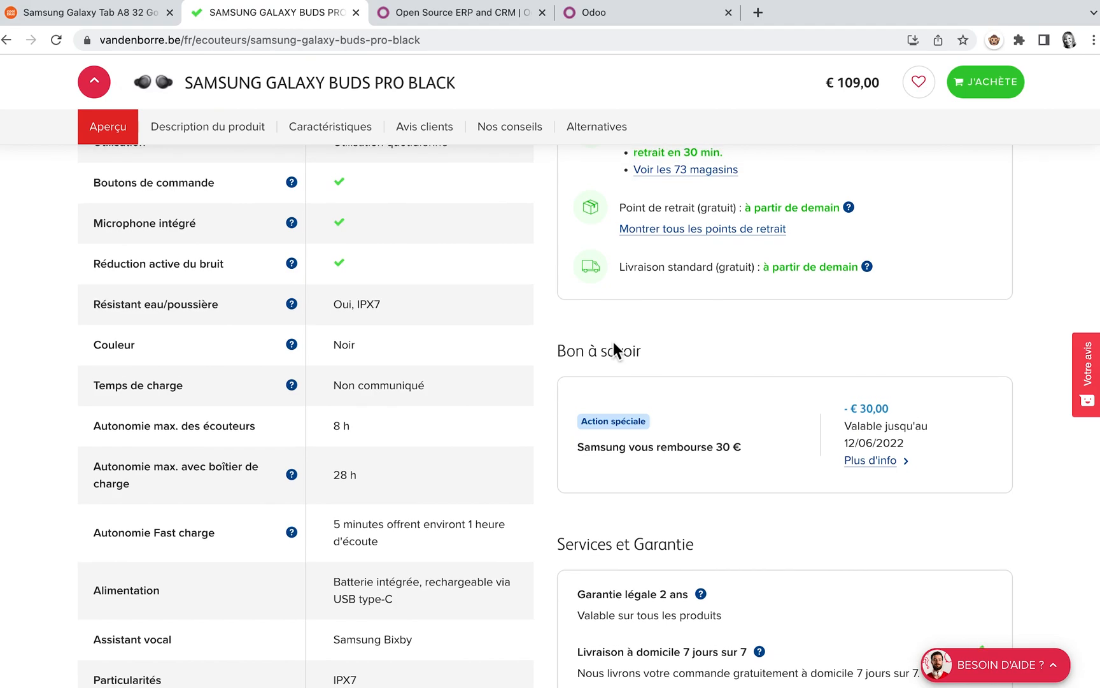
scroll(613, 341, up, 5)
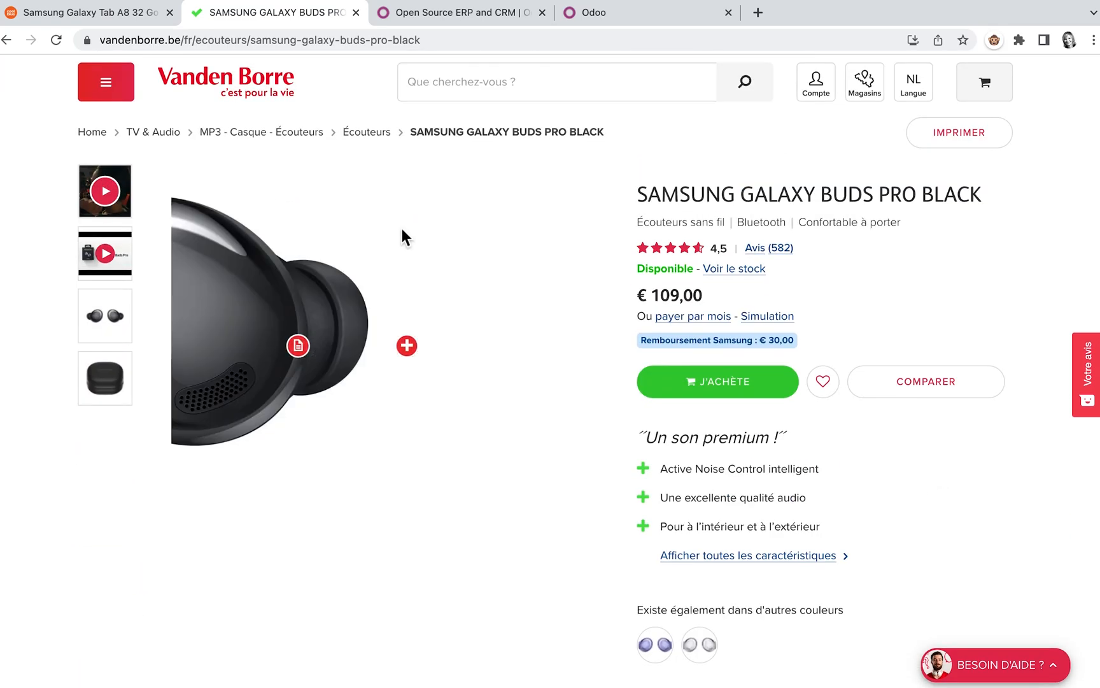
- Switch to the Odoo website and open the free trial's app selection
click(493, 14)
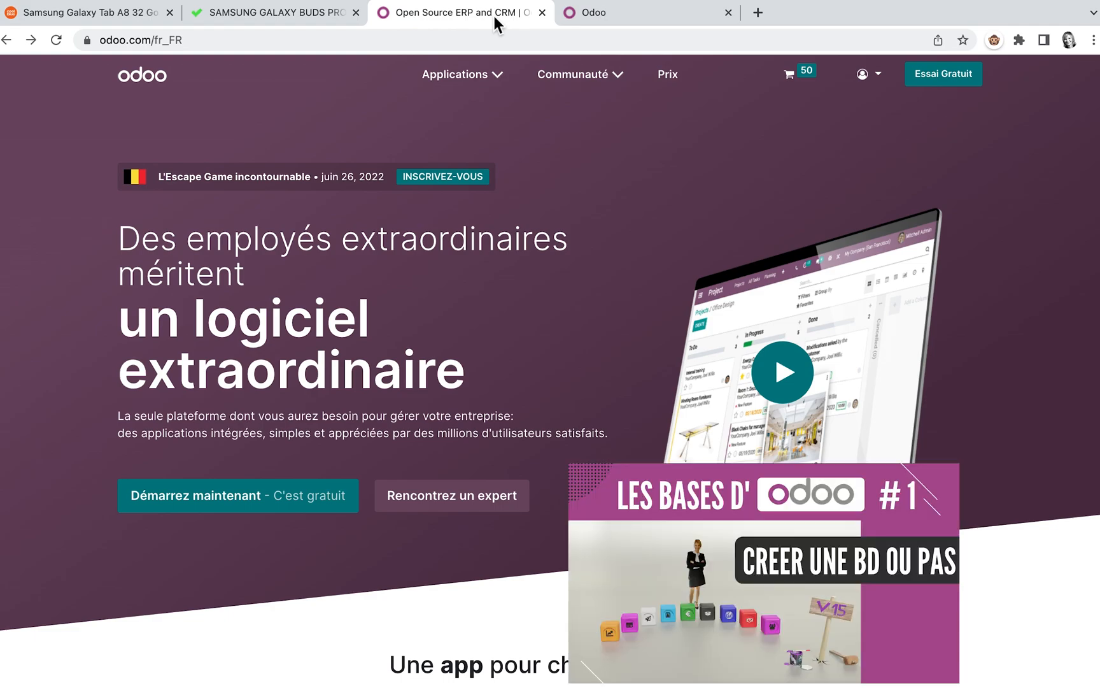
click(277, 507)
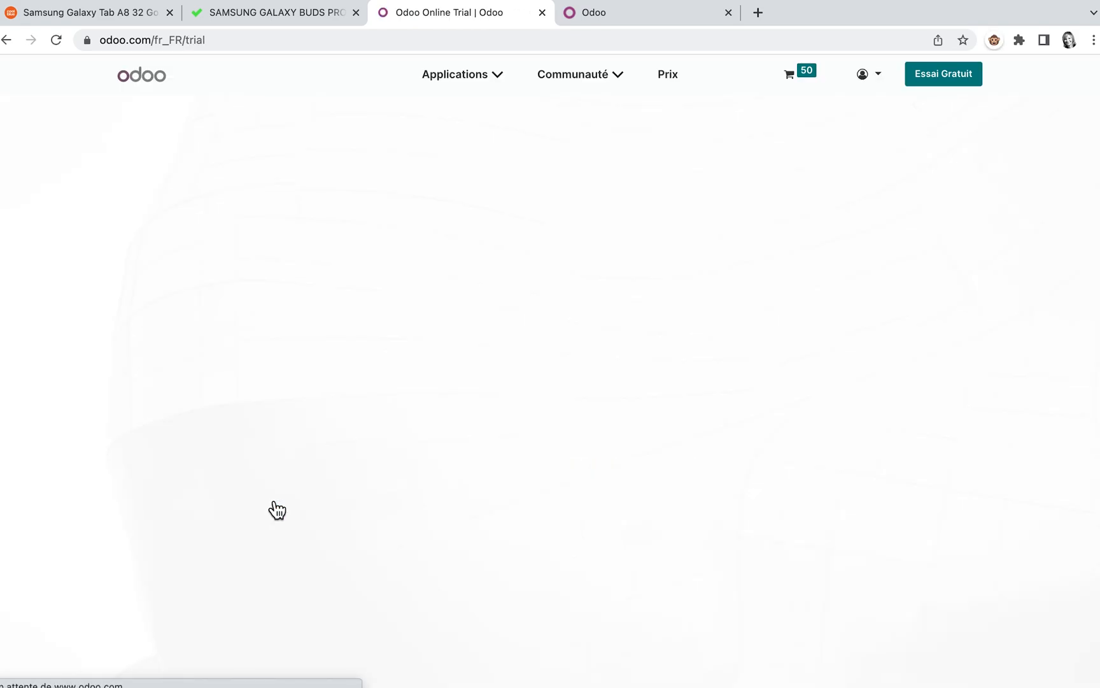
scroll(277, 507, down, 3)
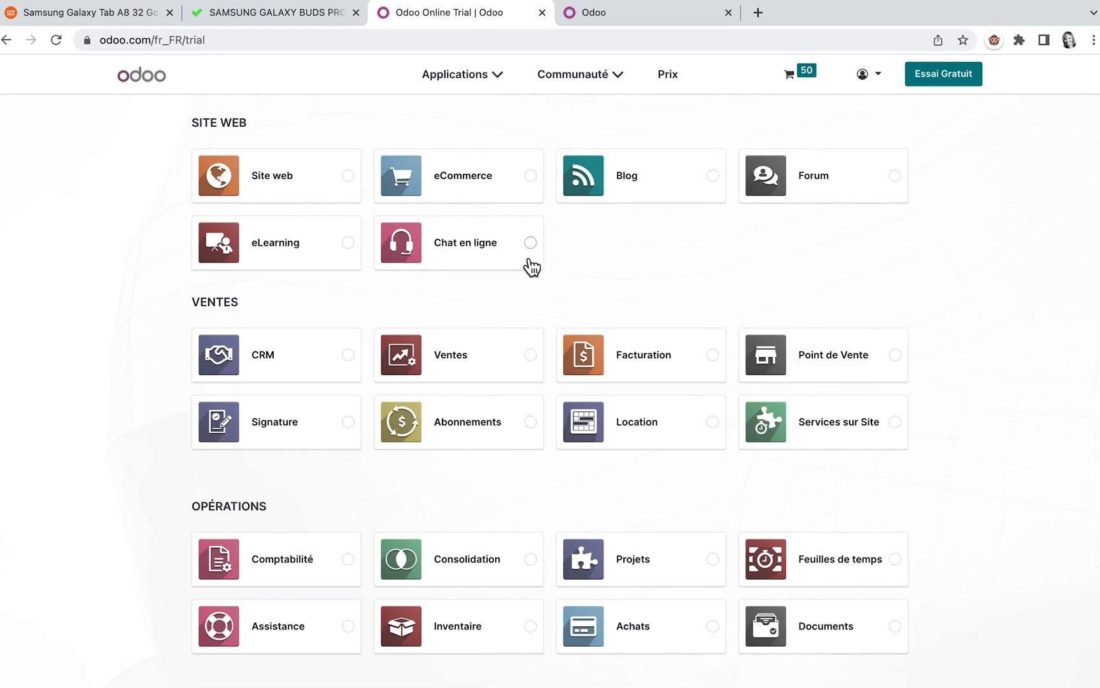
- Select the Site web, eCommerce, Facturation and Ventes apps for the free trial
click(535, 362)
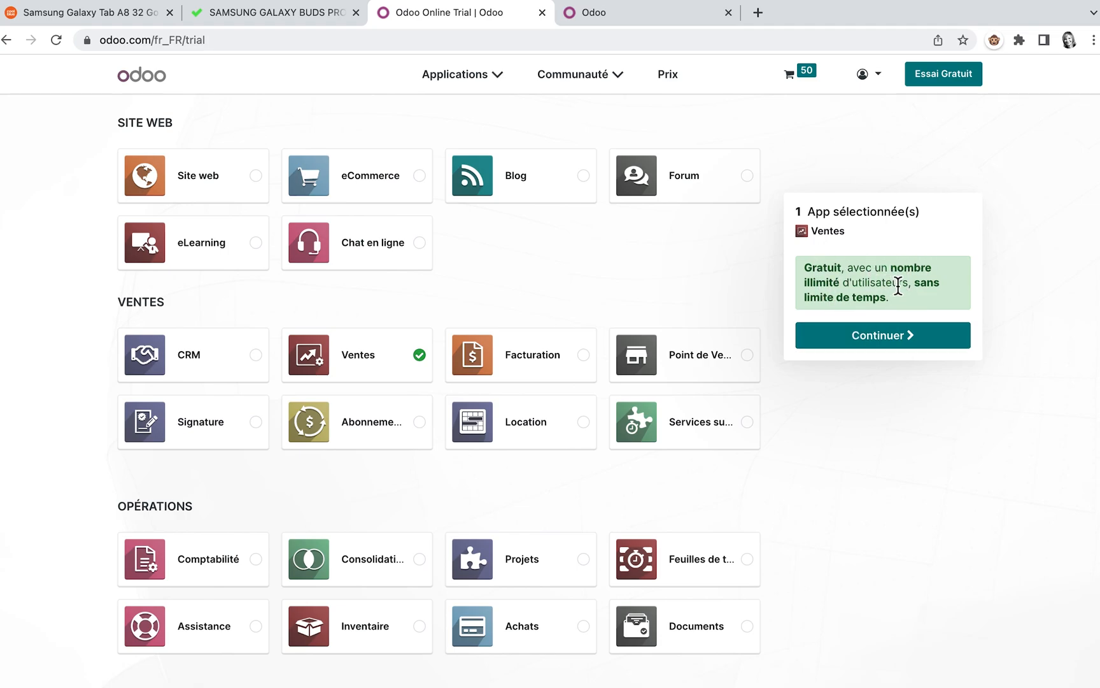
click(421, 361)
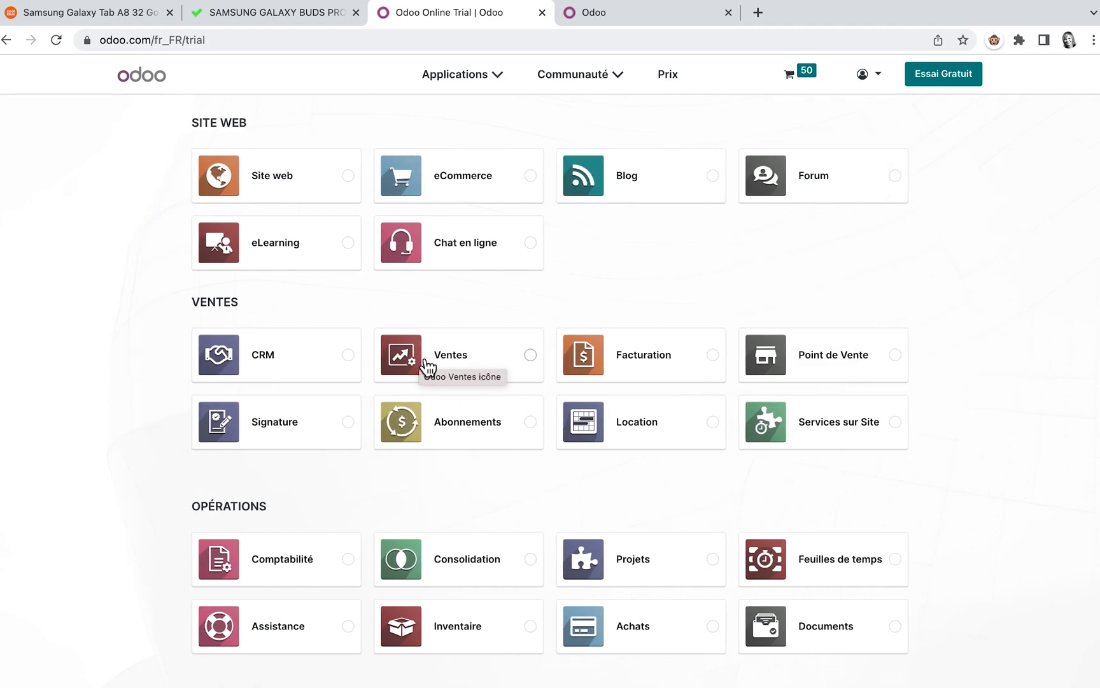
click(354, 186)
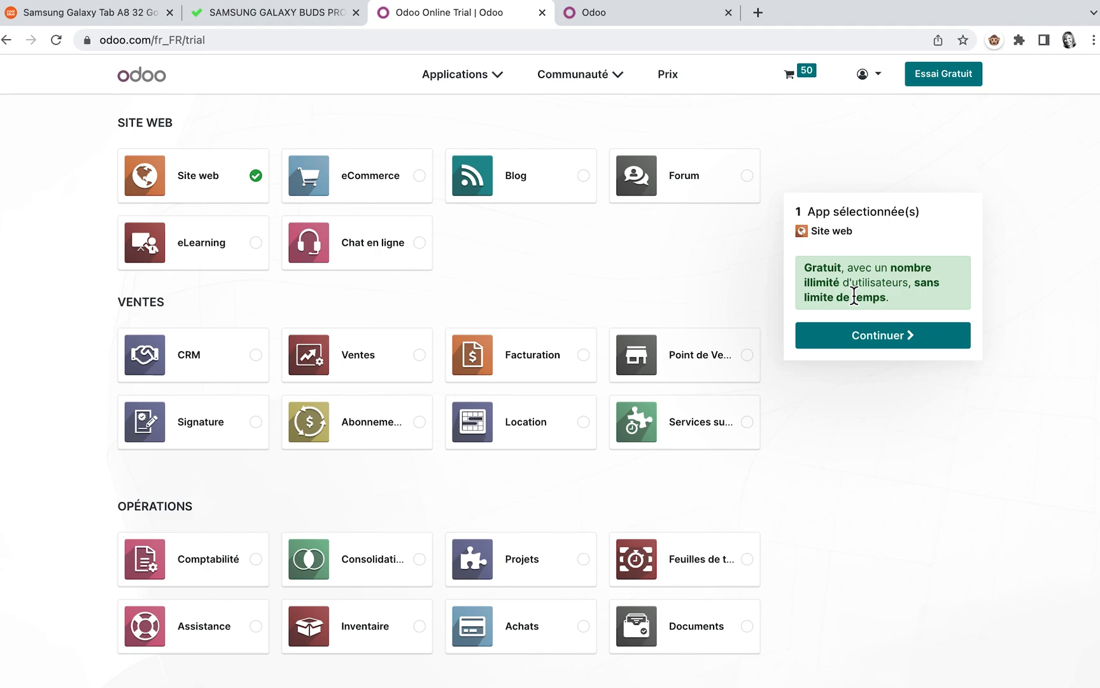
click(423, 181)
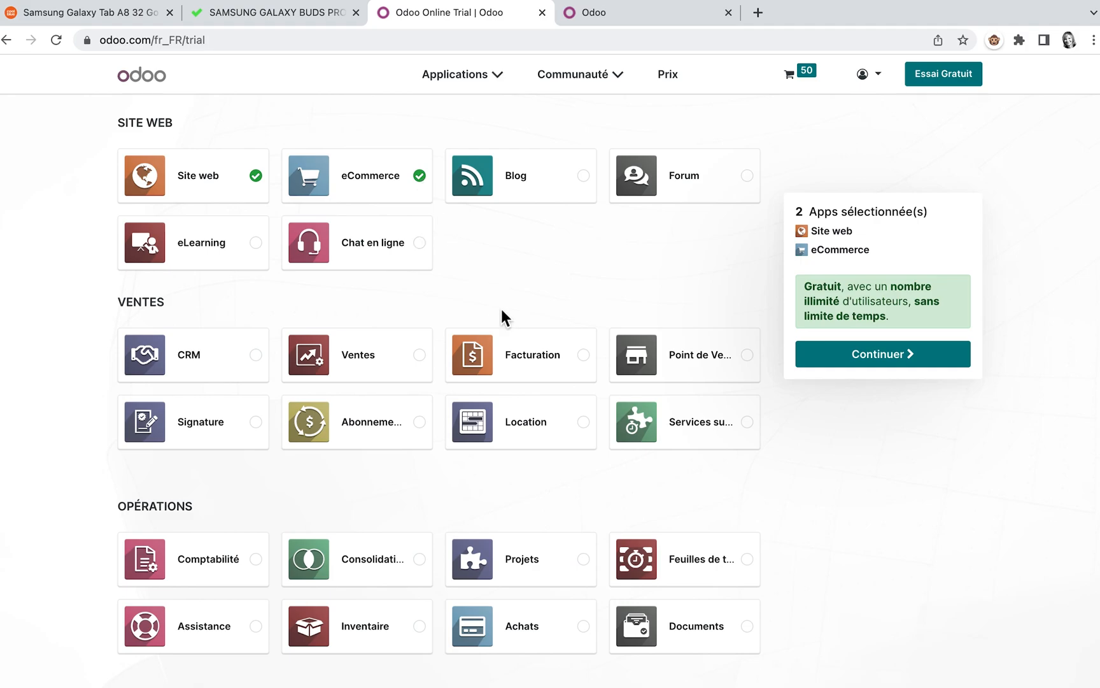
click(586, 358)
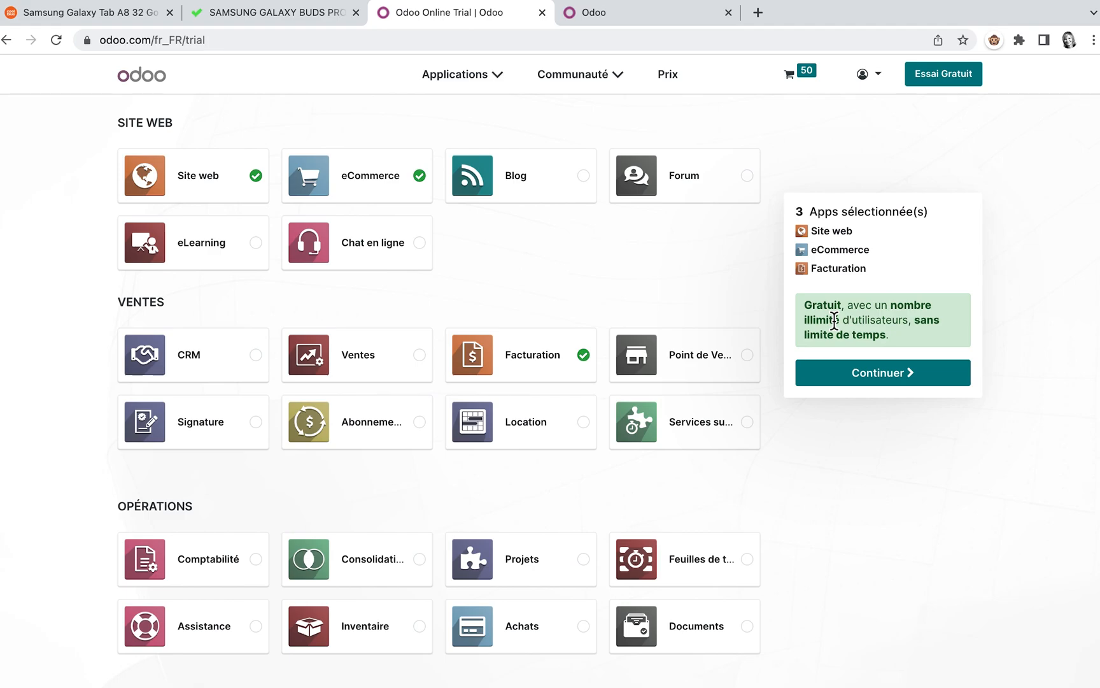
click(423, 359)
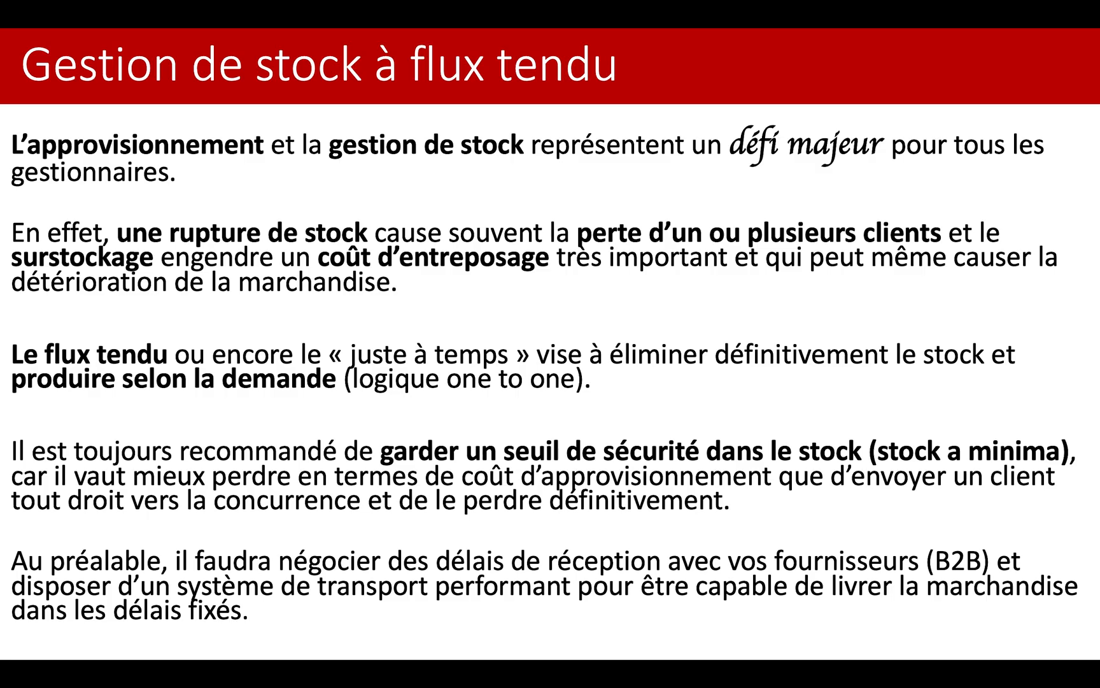
key(Right)
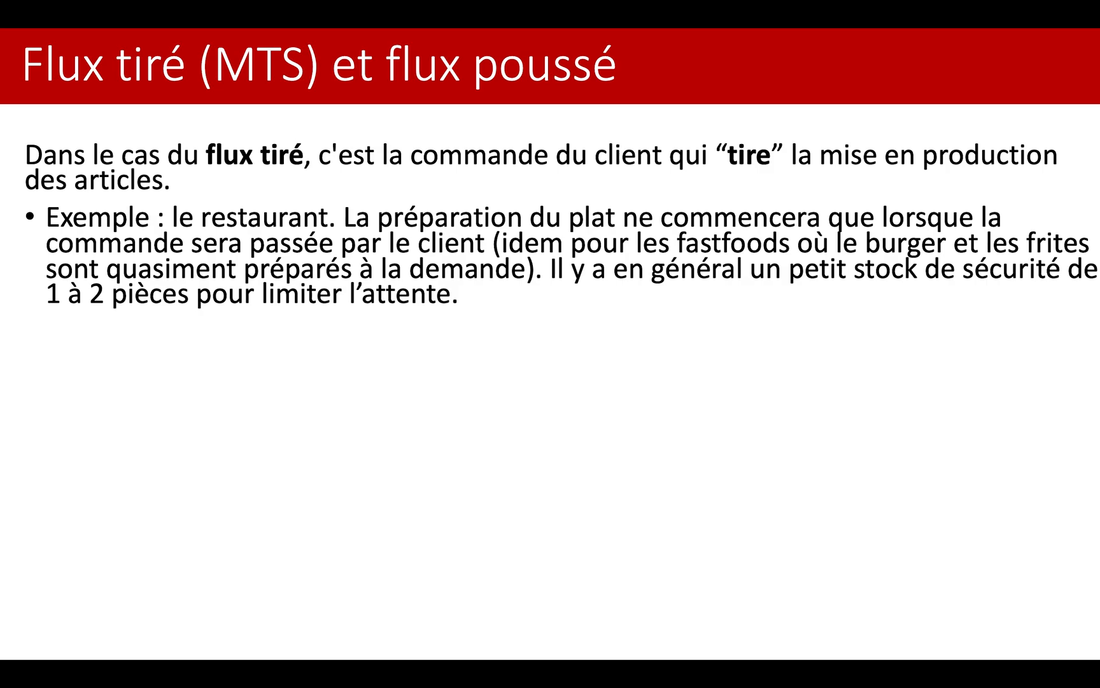
key(Right)
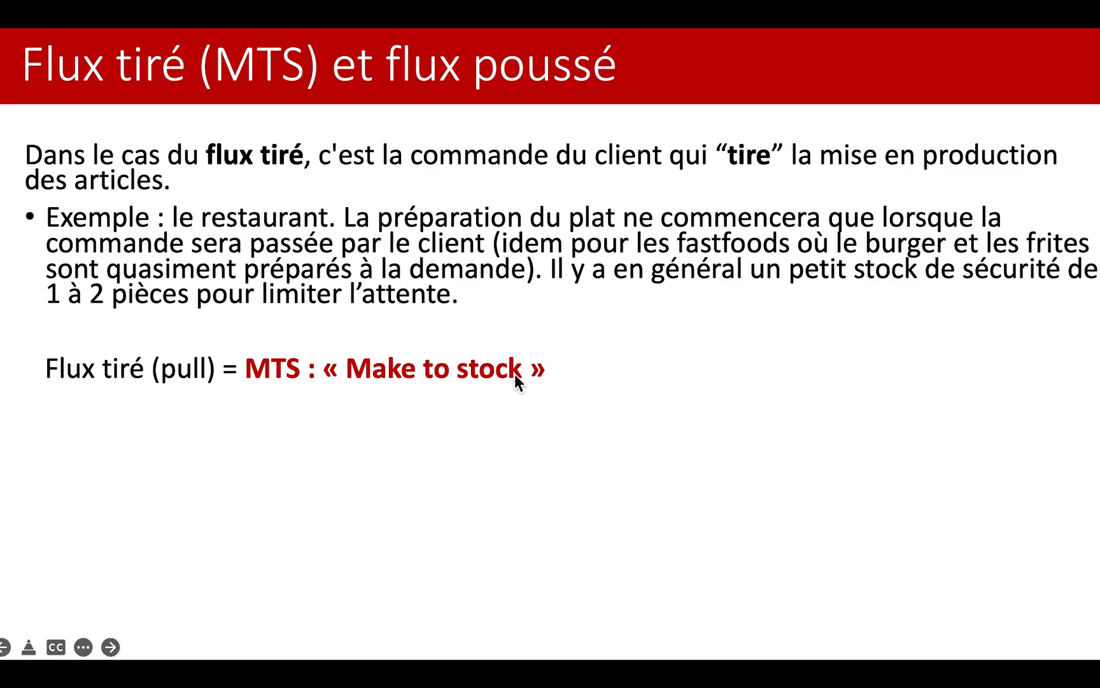
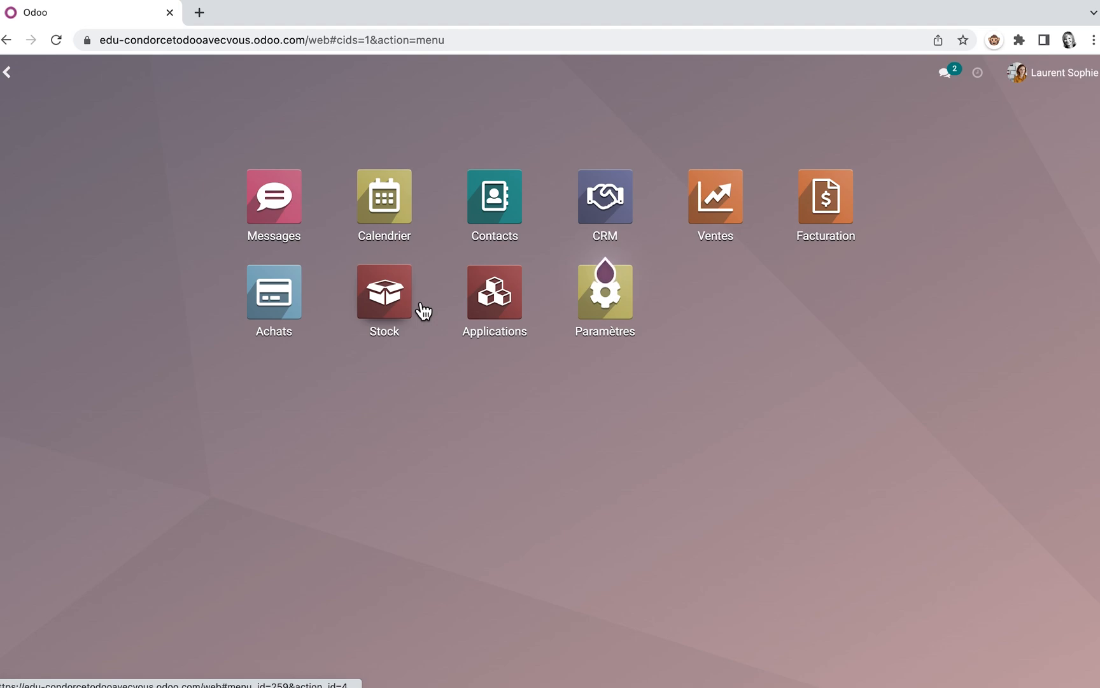
- Check which applications are installed in the Odoo database and return to the app overview
click(516, 301)
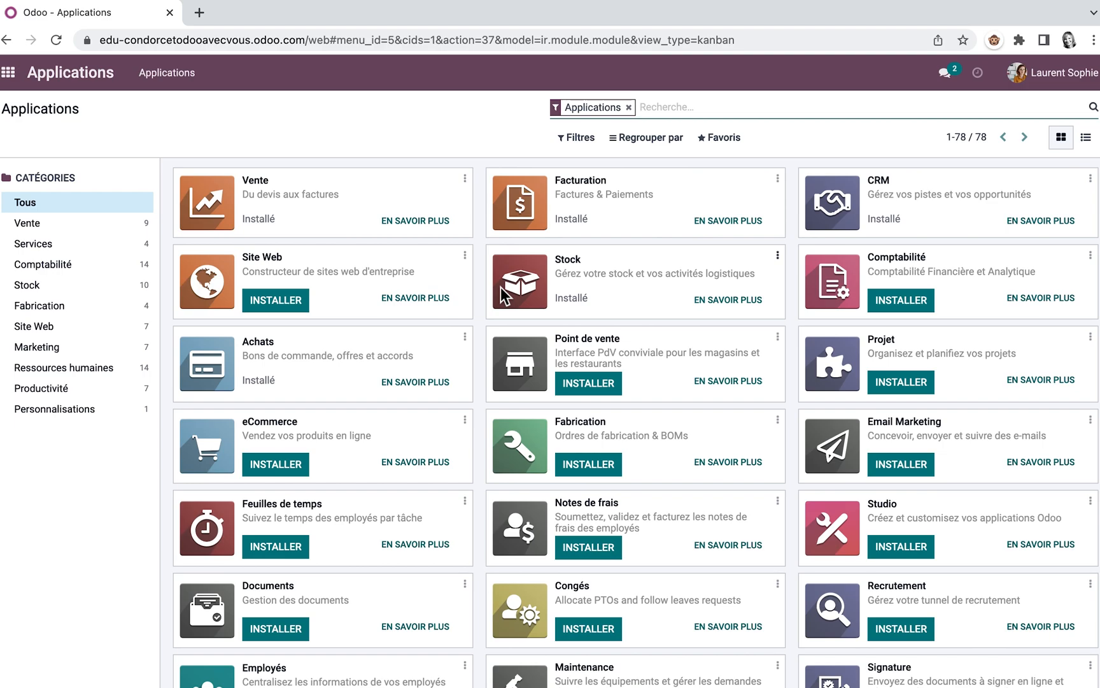
click(7, 41)
- Create a new article named "Boite à café 1" in the Ventes app
click(712, 216)
click(269, 74)
click(268, 100)
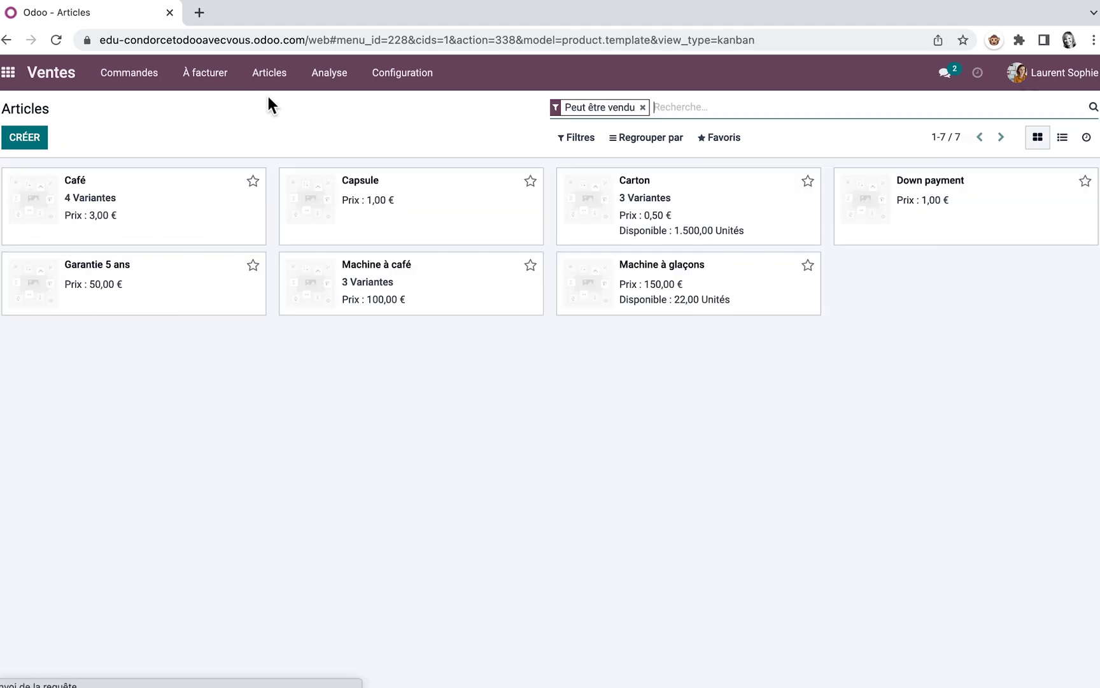
click(31, 144)
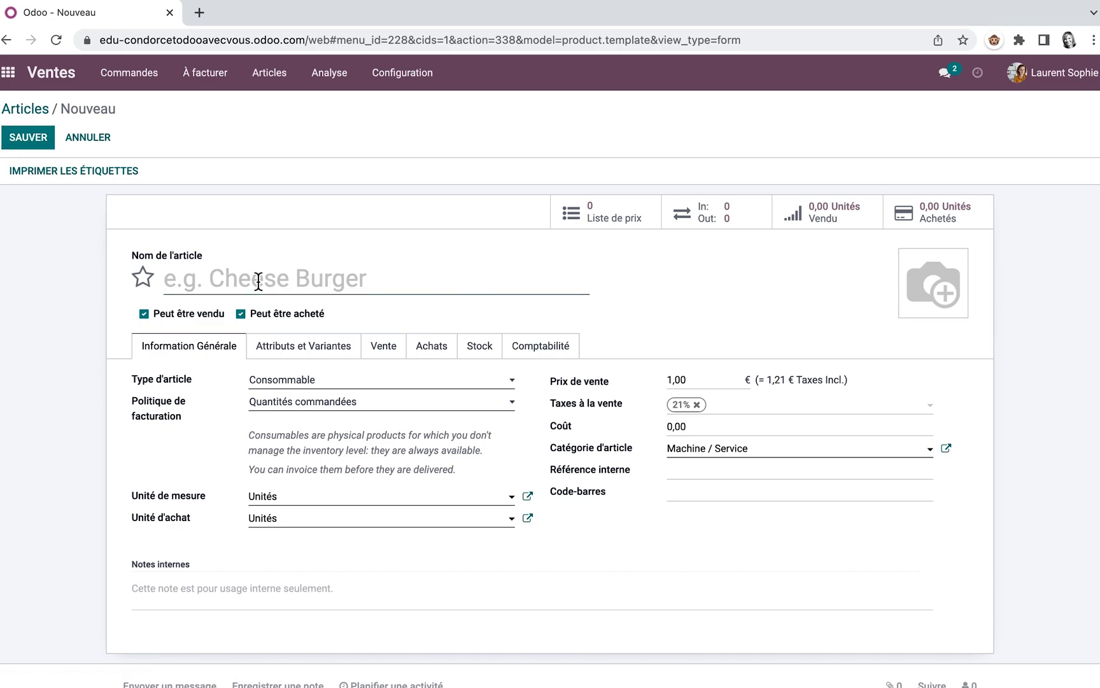
text(Boite à café 1)
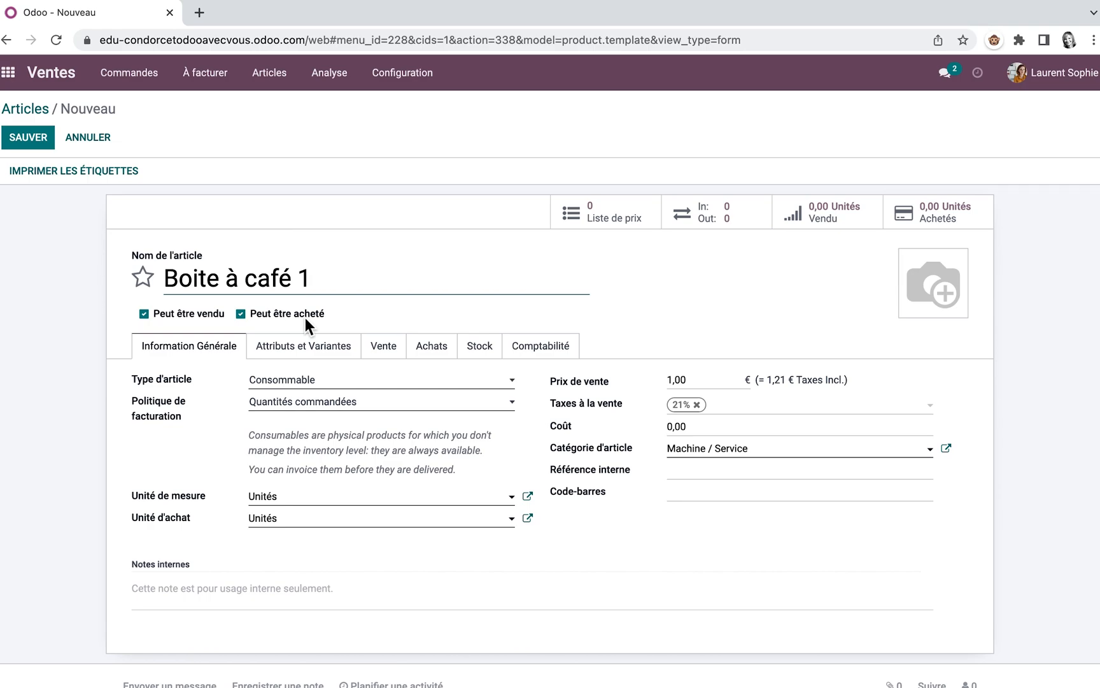
- Set the article's sales price to 10,00 € and its type to Article stockable
double_click(702, 382)
click(702, 382)
key(BackSpace)
key(BackSpace)
text(0)
key(BackSpace)
key(BackSpace)
text(0)
click(521, 389)
click(375, 425)
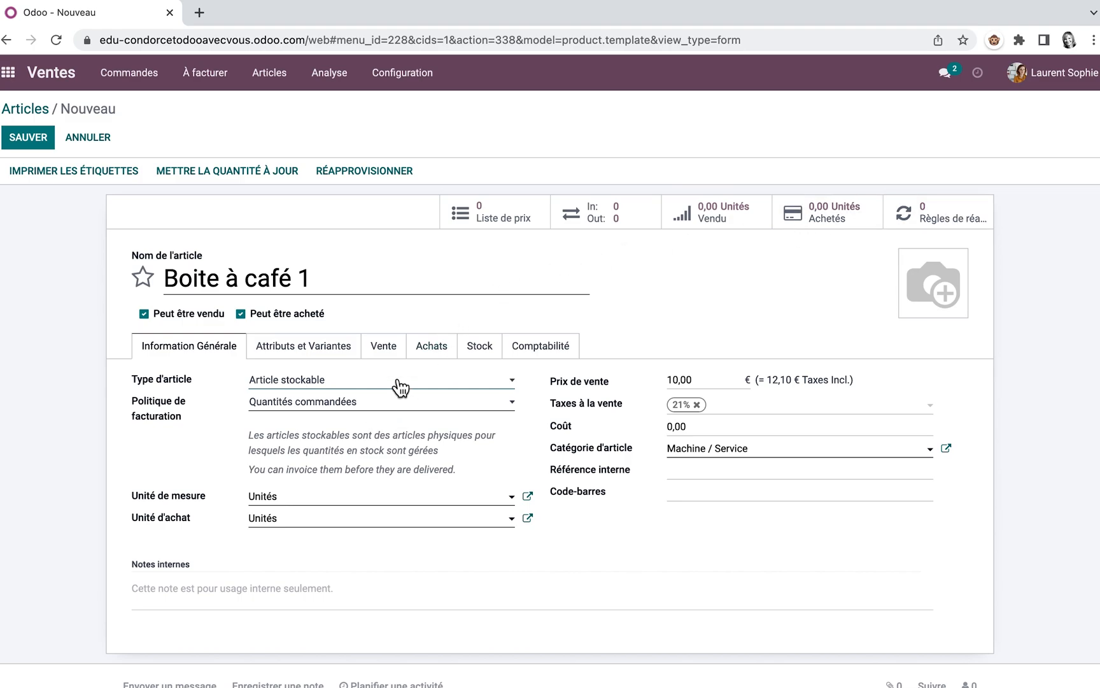
- Add a supplier line to the article's purchase information and create the new supplier "Fournisseur boite 1" for it
click(439, 356)
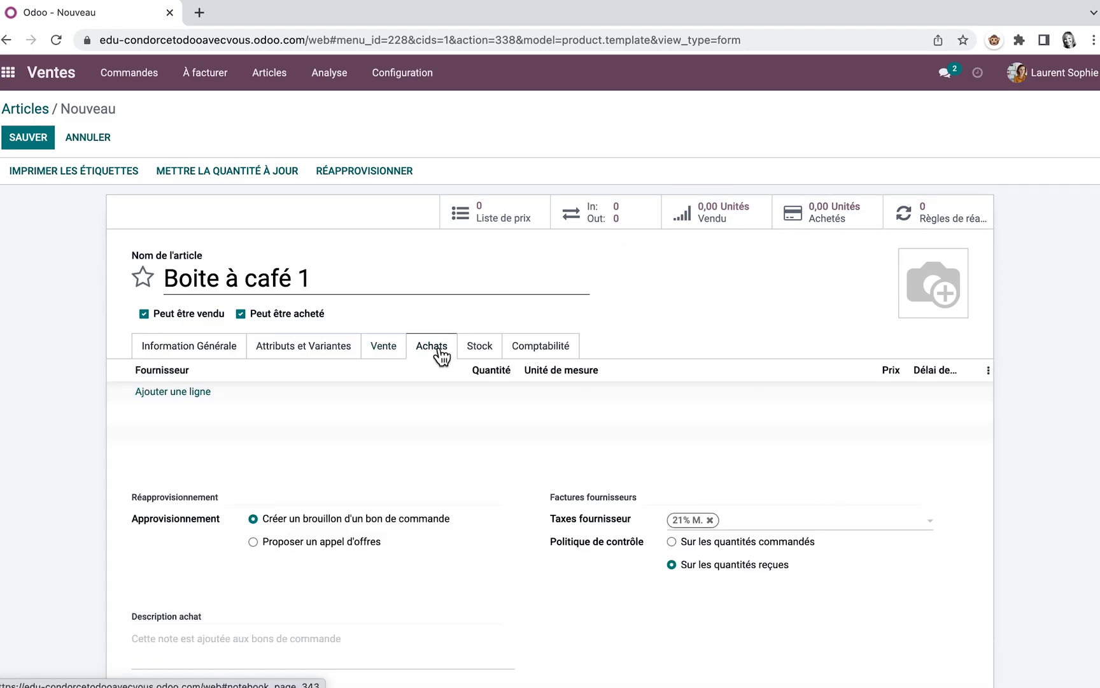
click(186, 393)
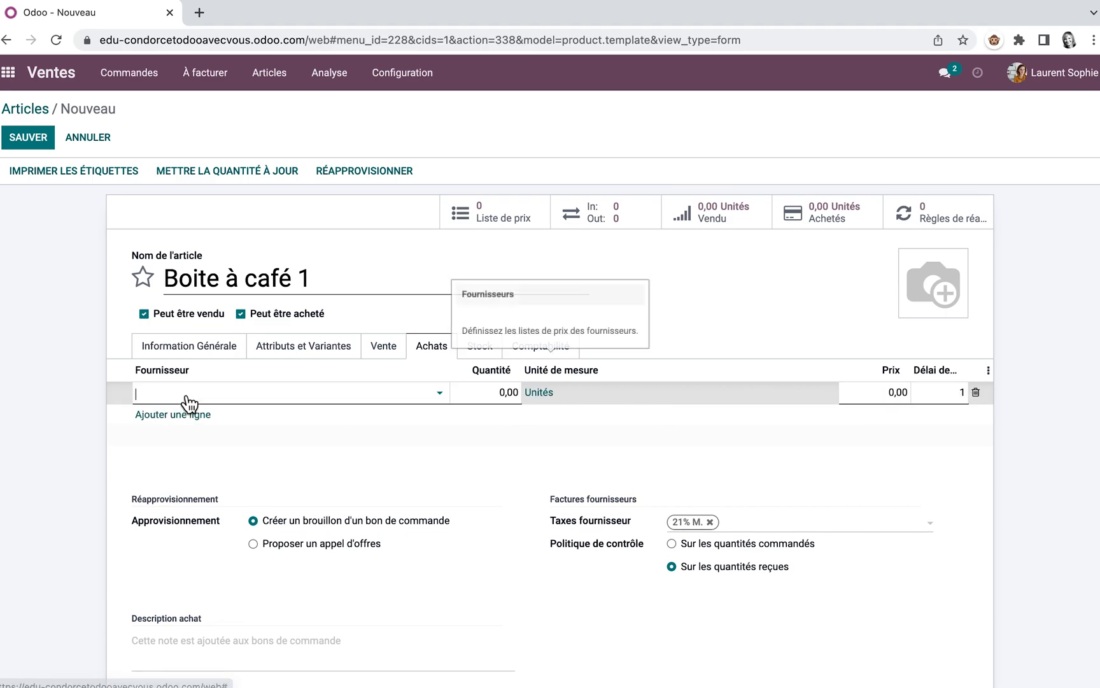
text(Fourn)
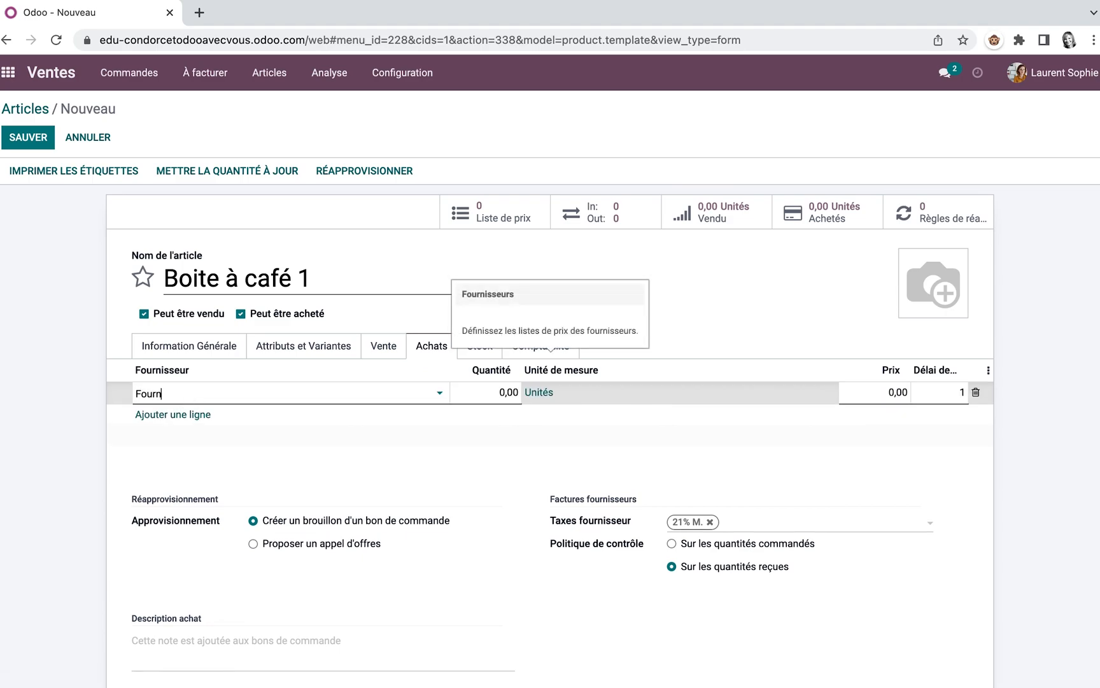
text(isseur)
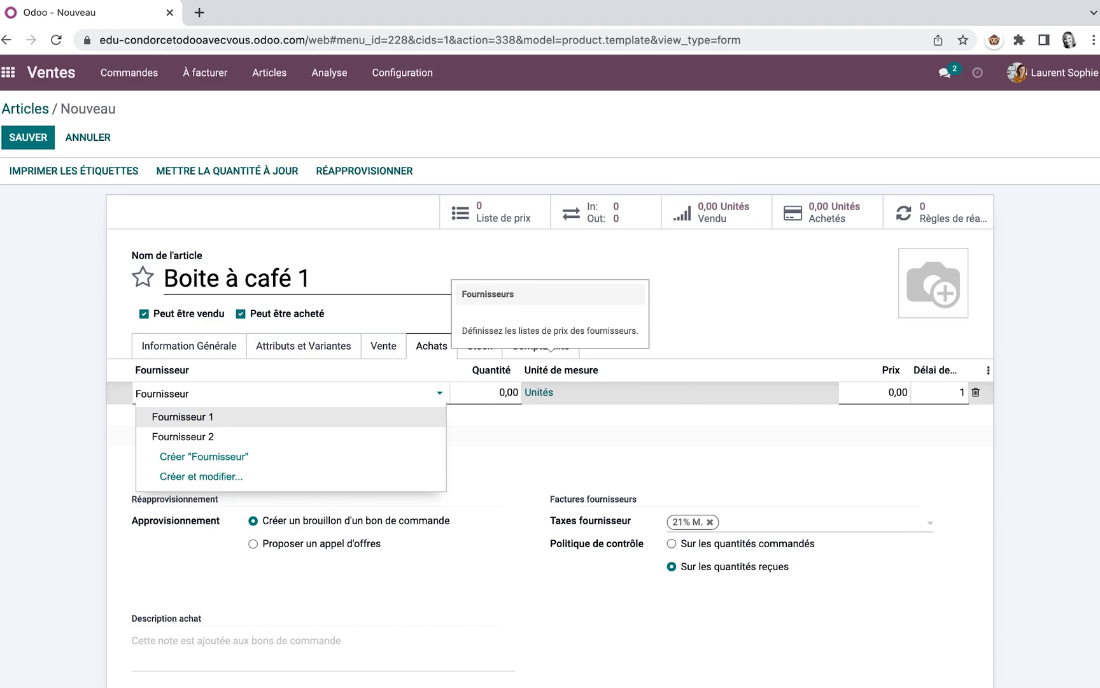
text( boite à)
key(BackSpace)
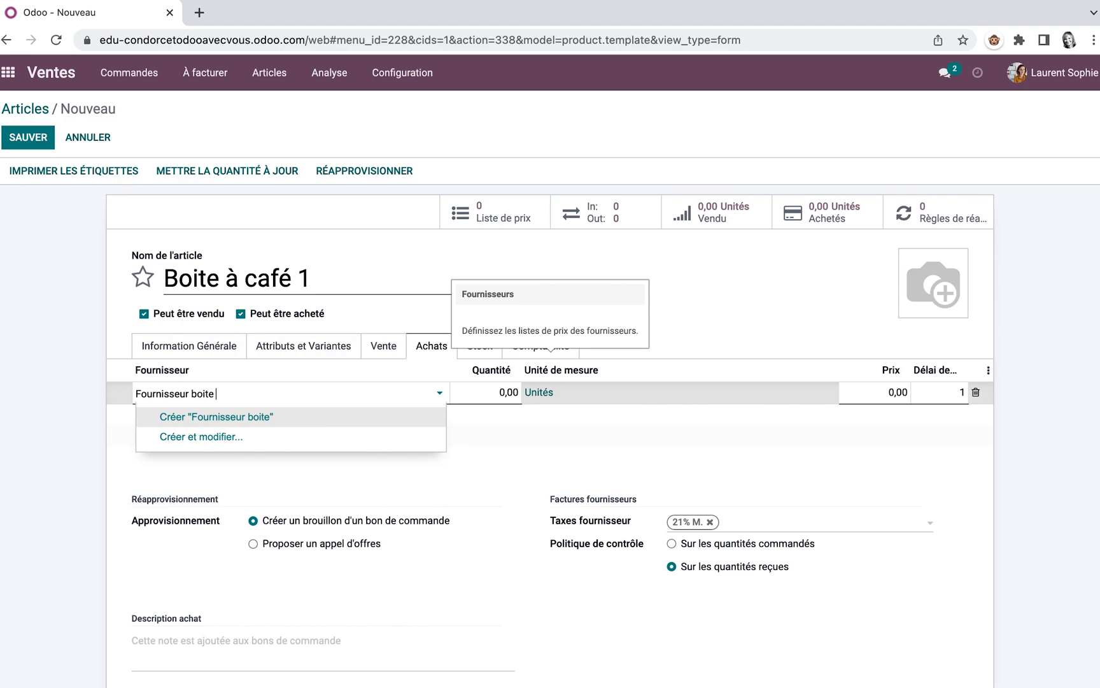
text(1)
click(234, 417)
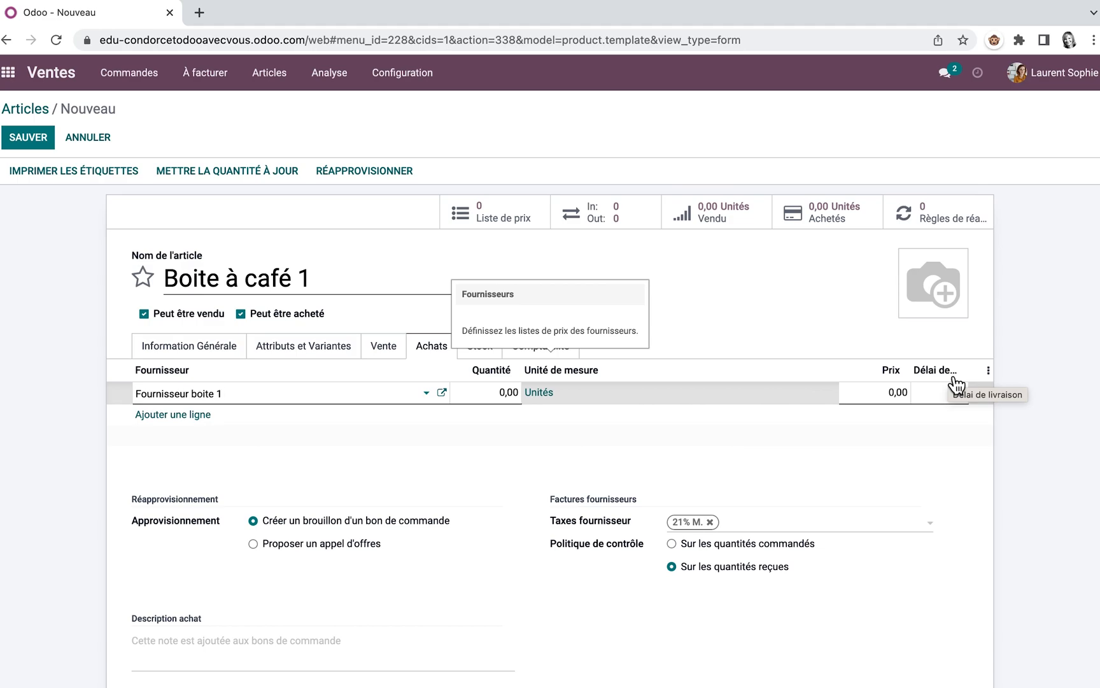
- Create and save a reordering rule for Boite à café 1 with a maximum quantity of 5, and return to the article
click(485, 353)
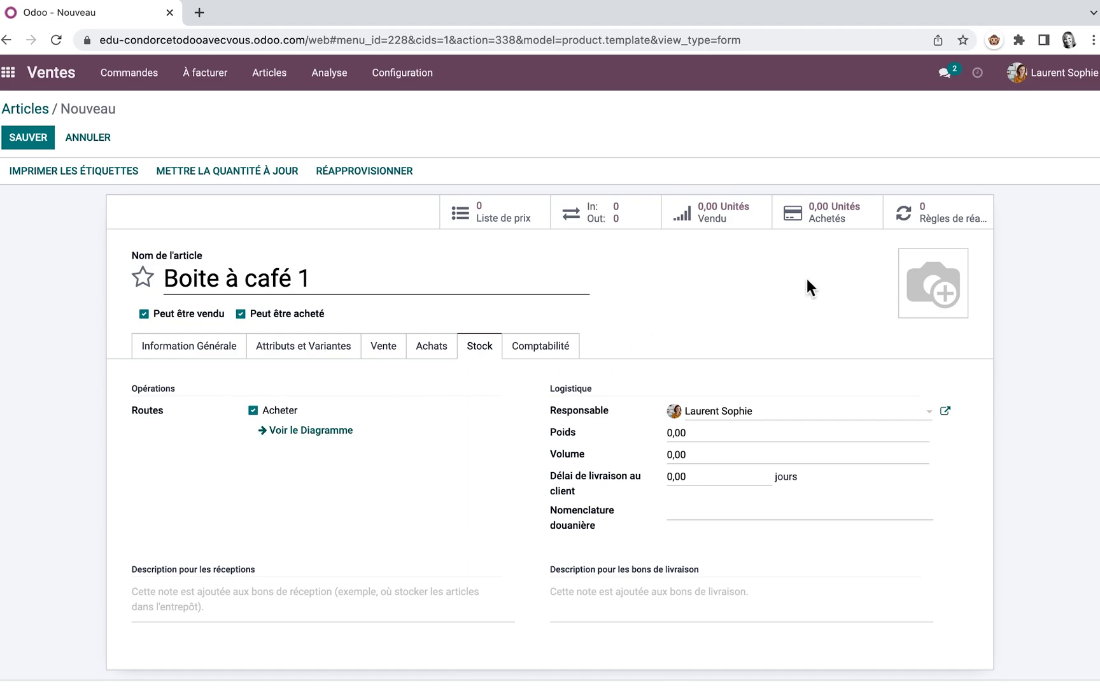
click(934, 210)
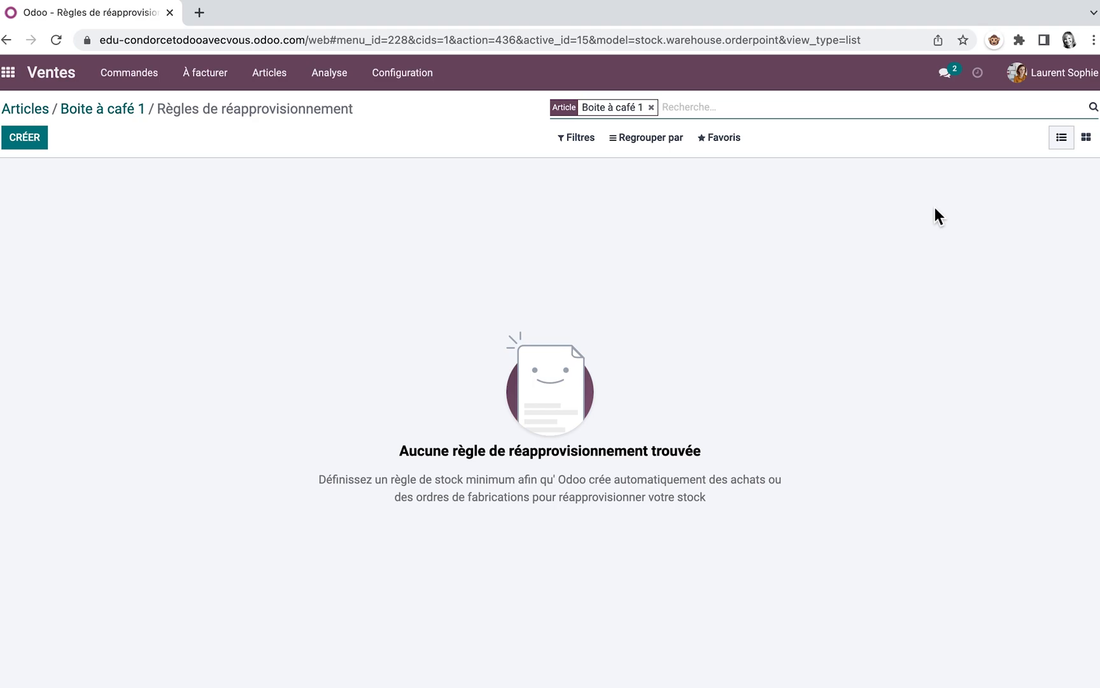
click(40, 142)
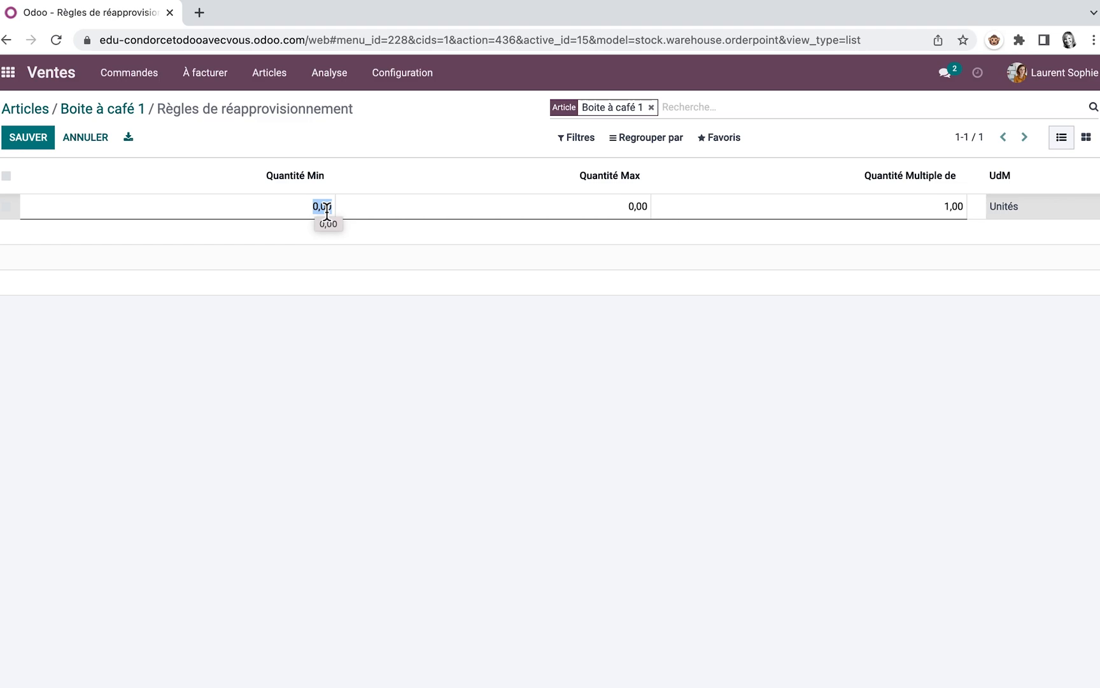
key(Tab)
text(5)
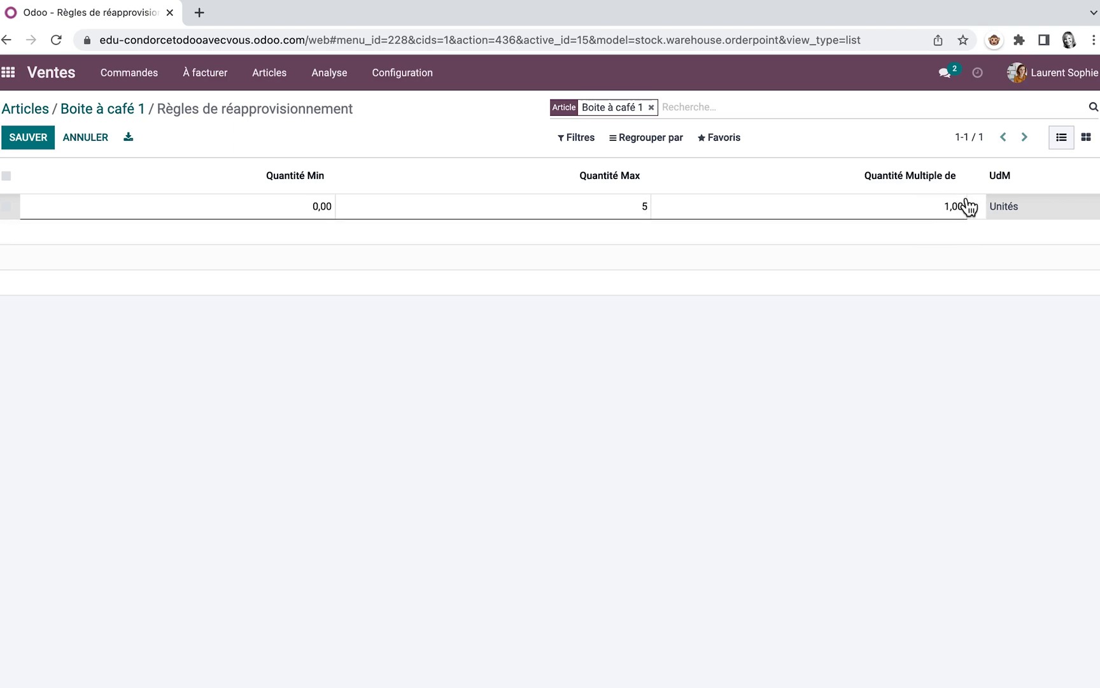
click(37, 142)
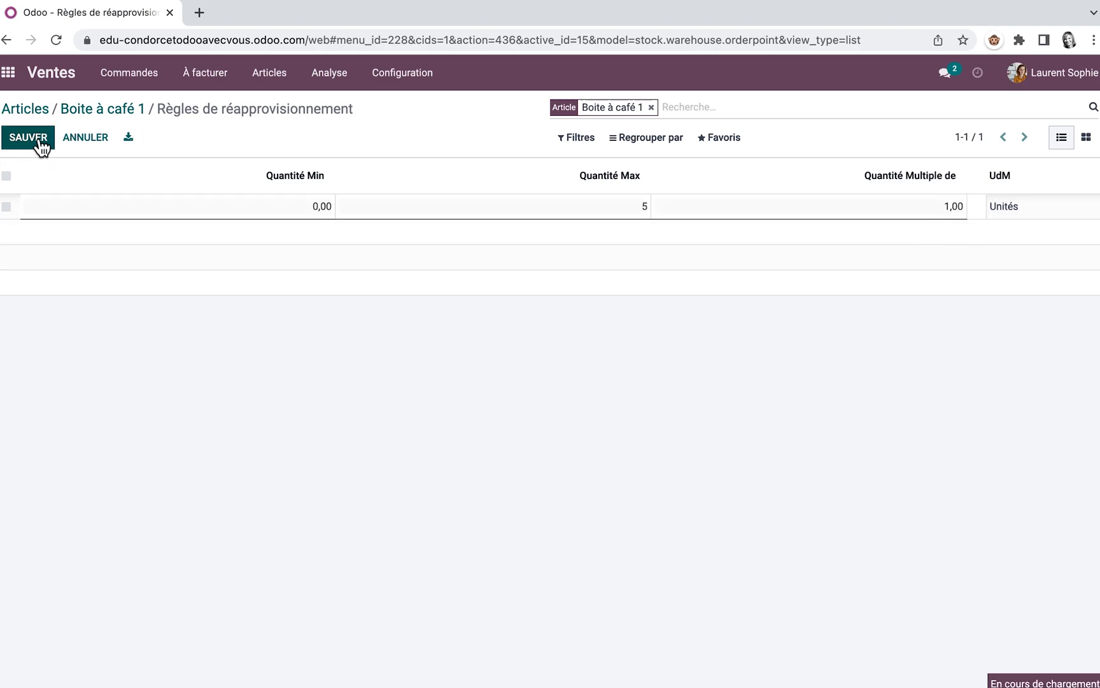
click(95, 112)
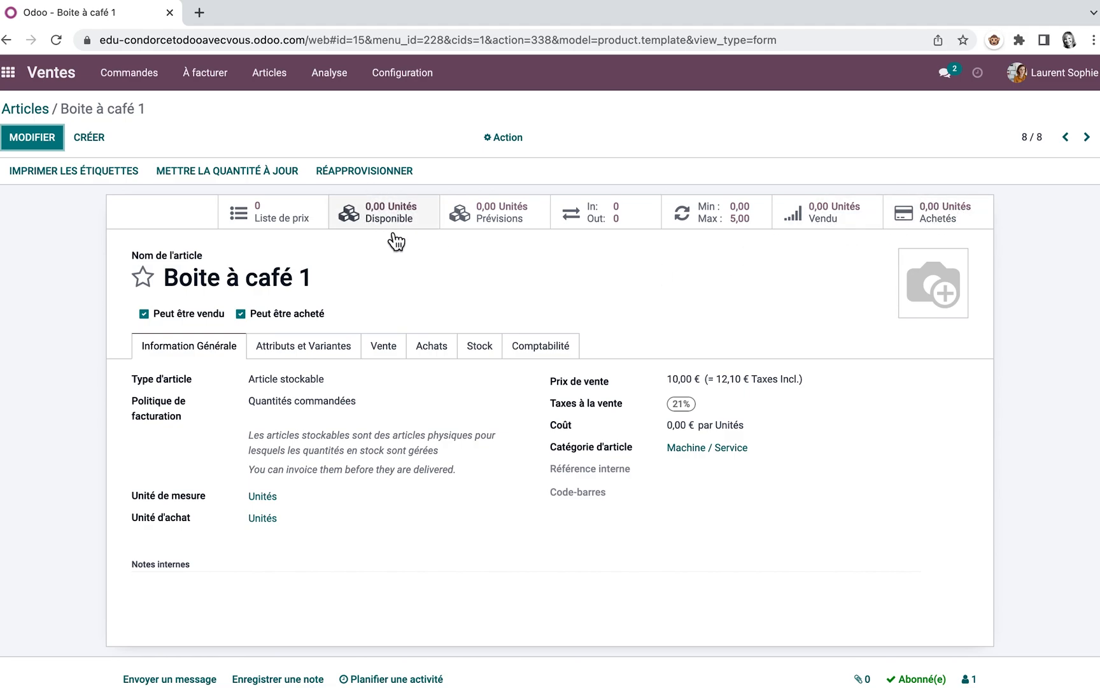
- Create a new quotation and add the new customer "Boite à café" to it
click(131, 74)
click(135, 105)
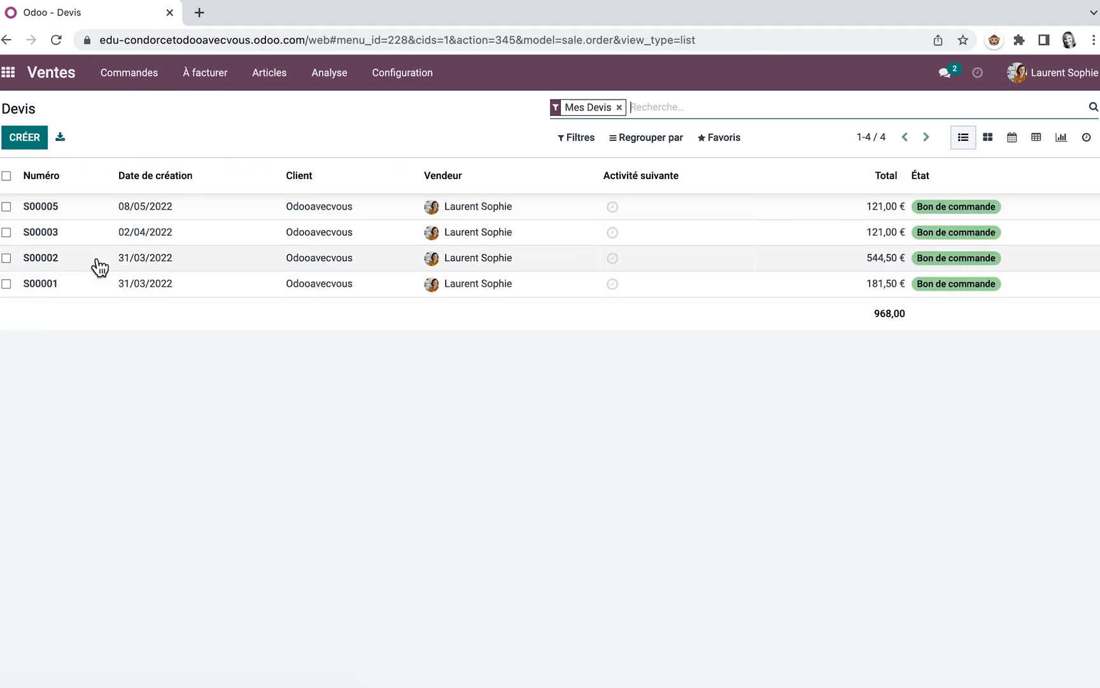
click(35, 144)
click(513, 309)
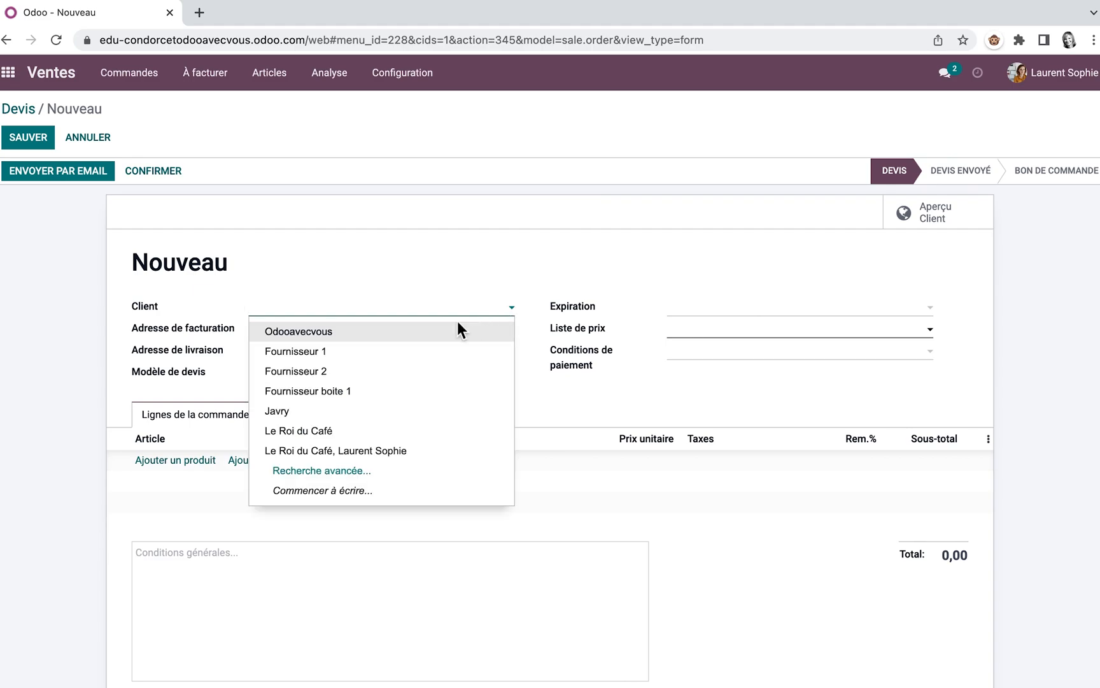
text(Boite à café)
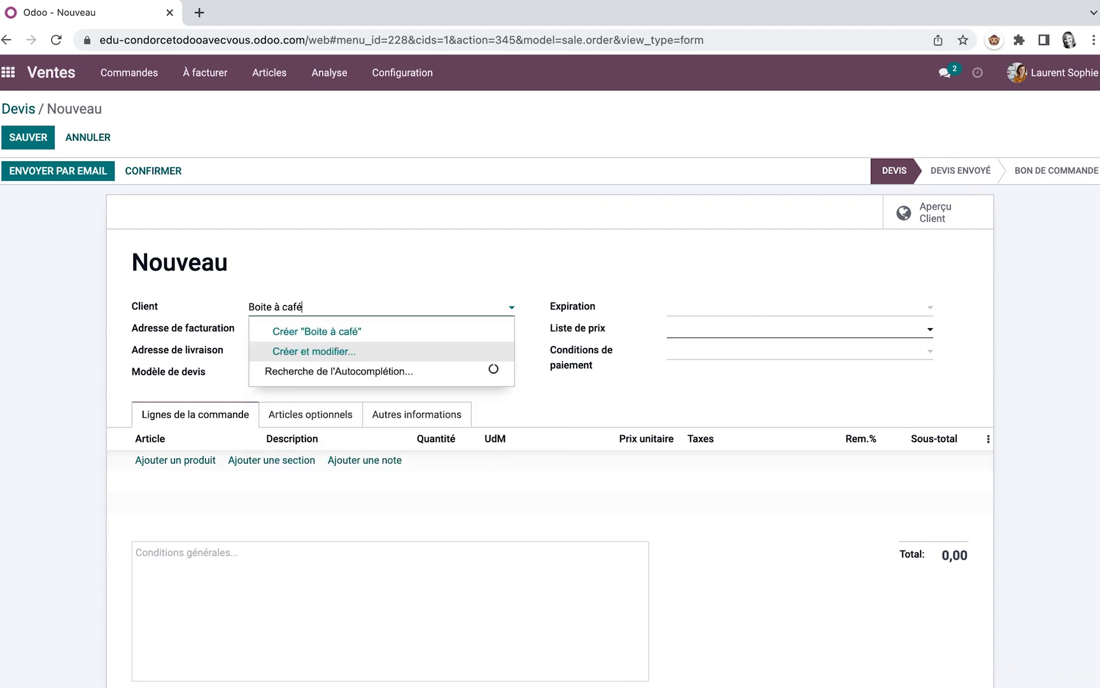
click(349, 331)
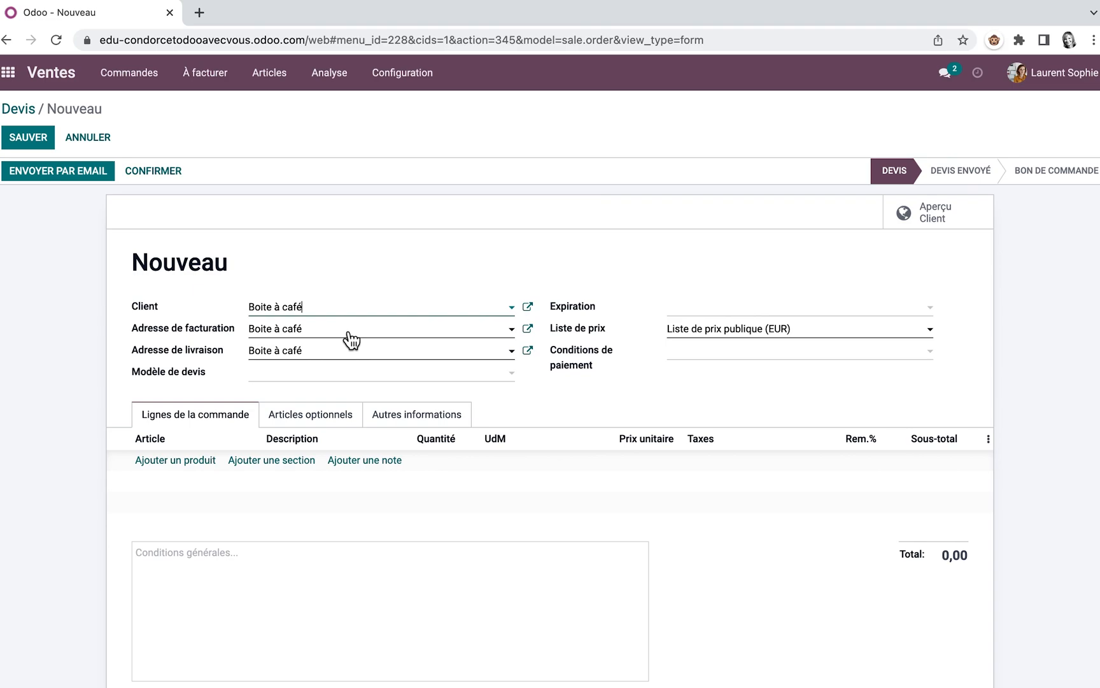
- Add Boite à café 1 to the quotation's order lines with a quantity of 5 and save the quotation
click(183, 460)
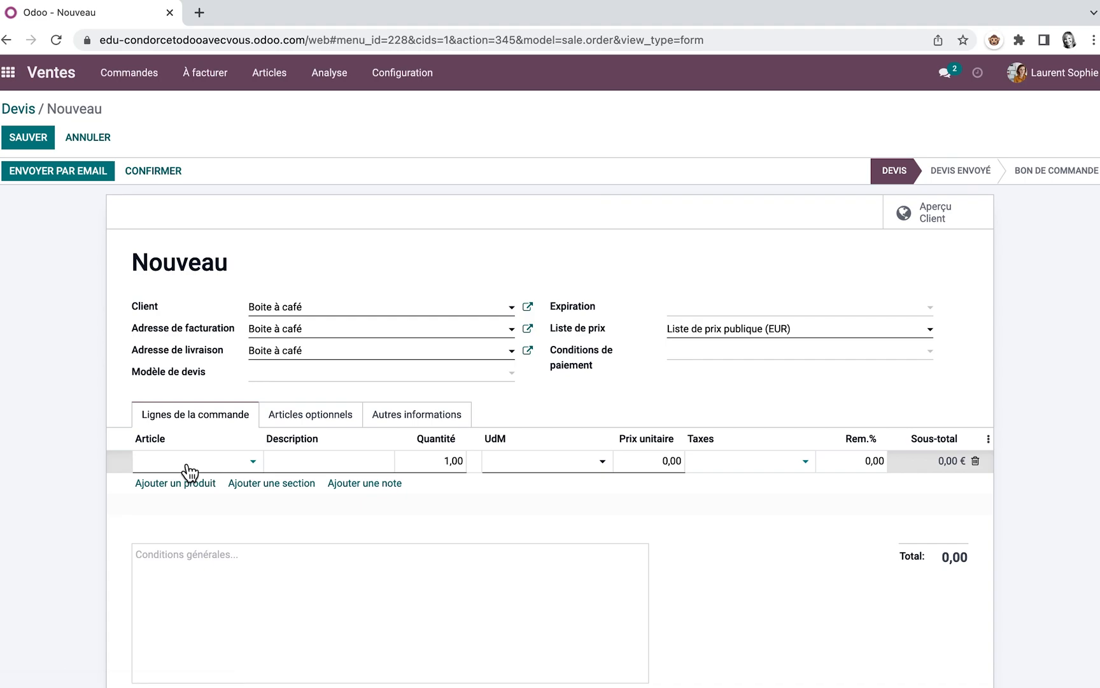
text(boit)
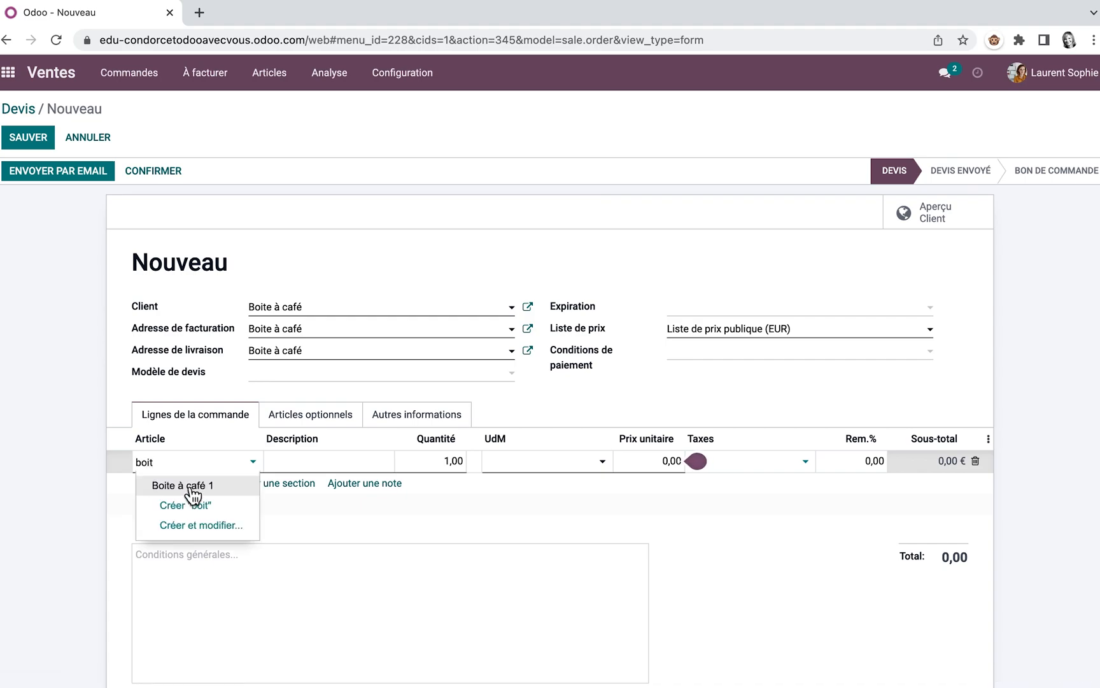
click(190, 487)
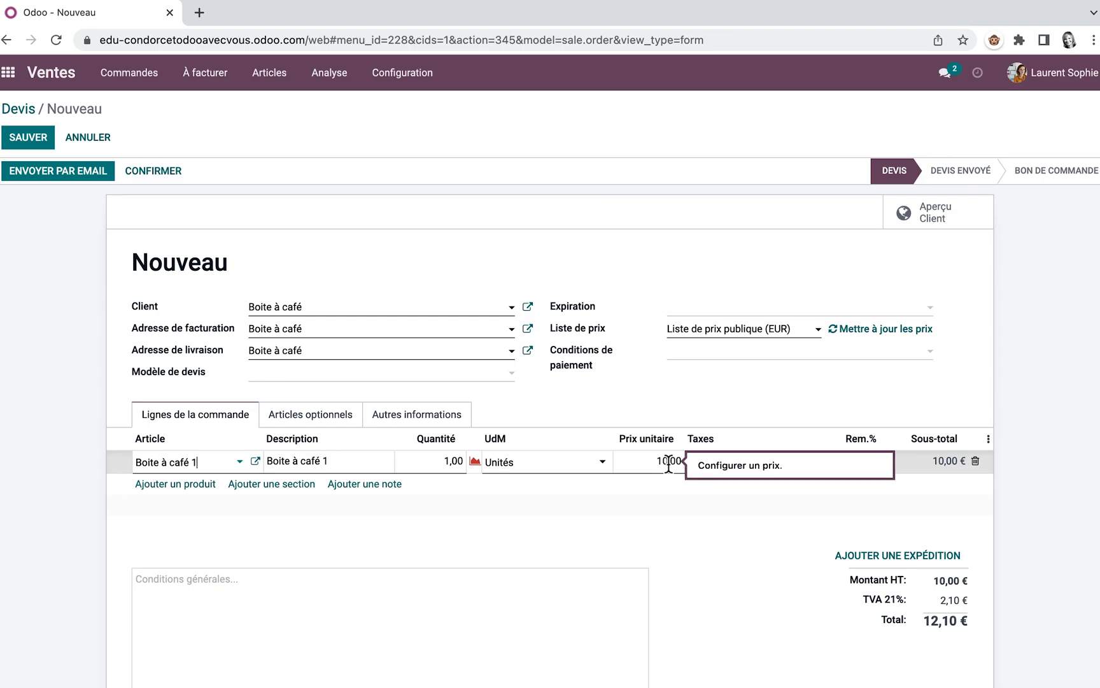
click(439, 459)
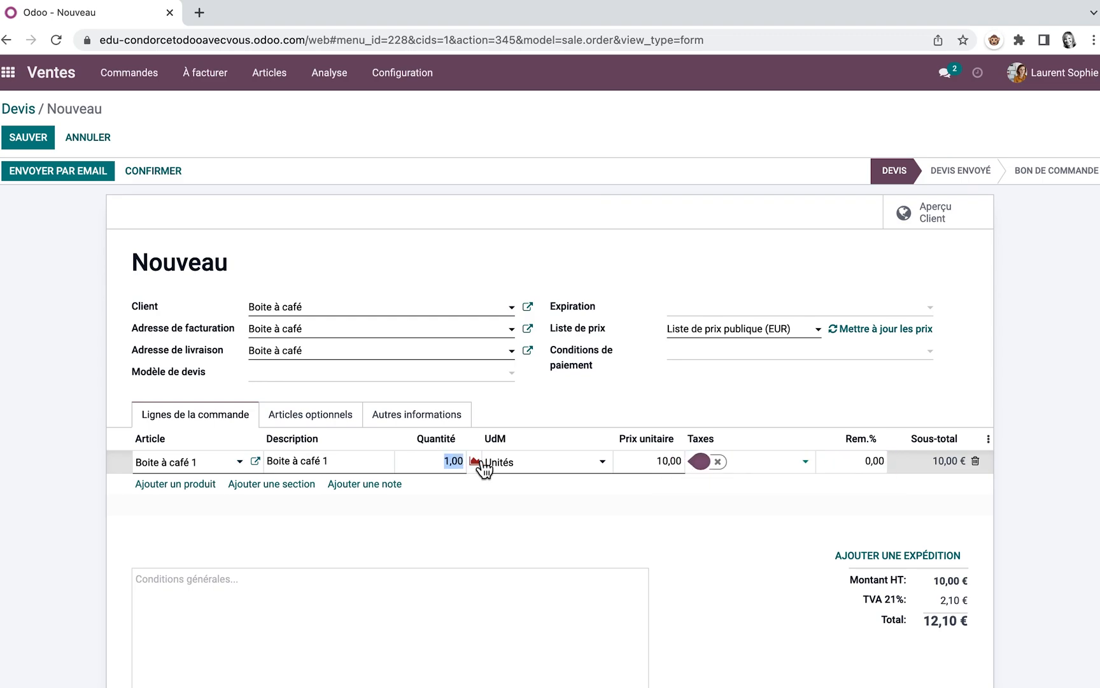
text(5)
click(452, 401)
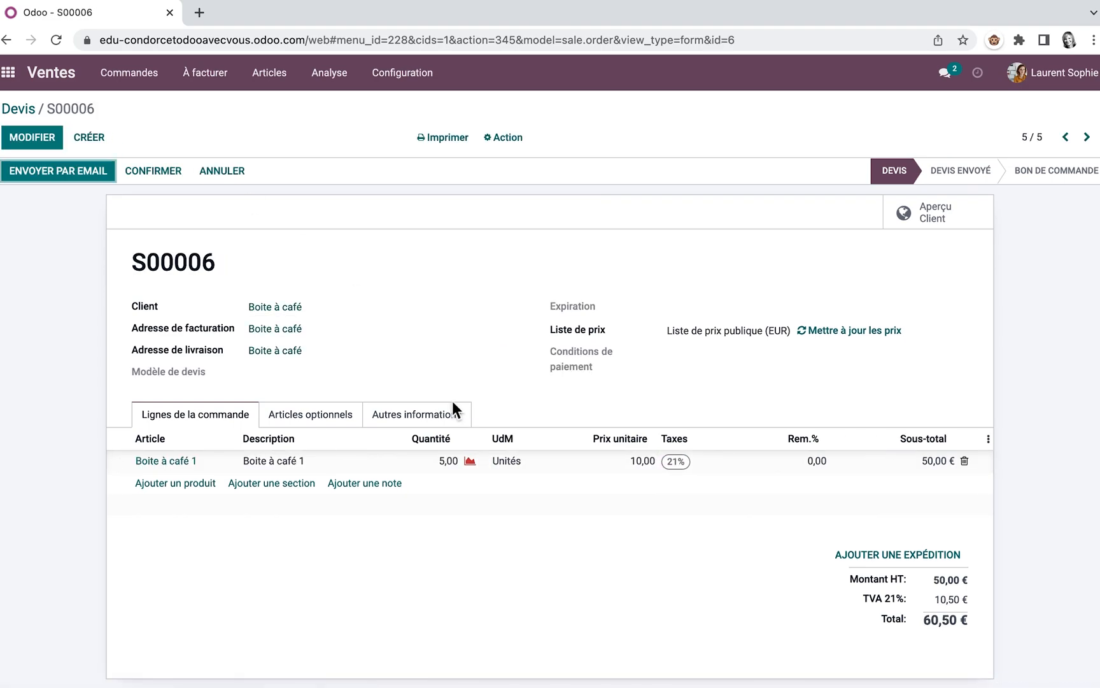
click(684, 669)
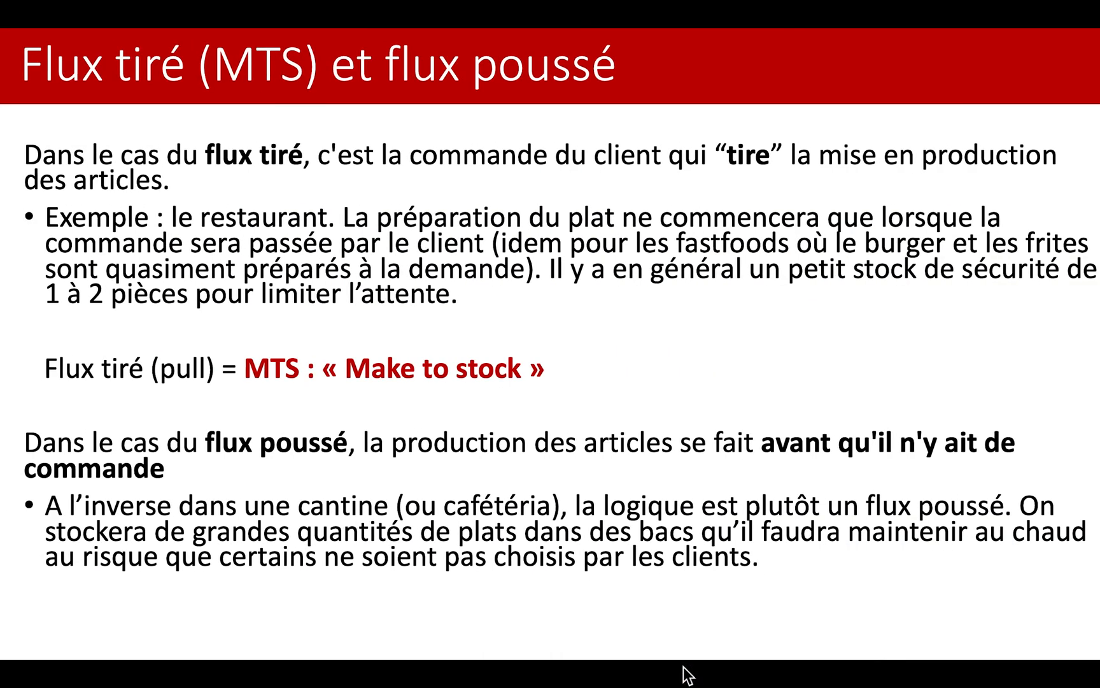
key(Right)
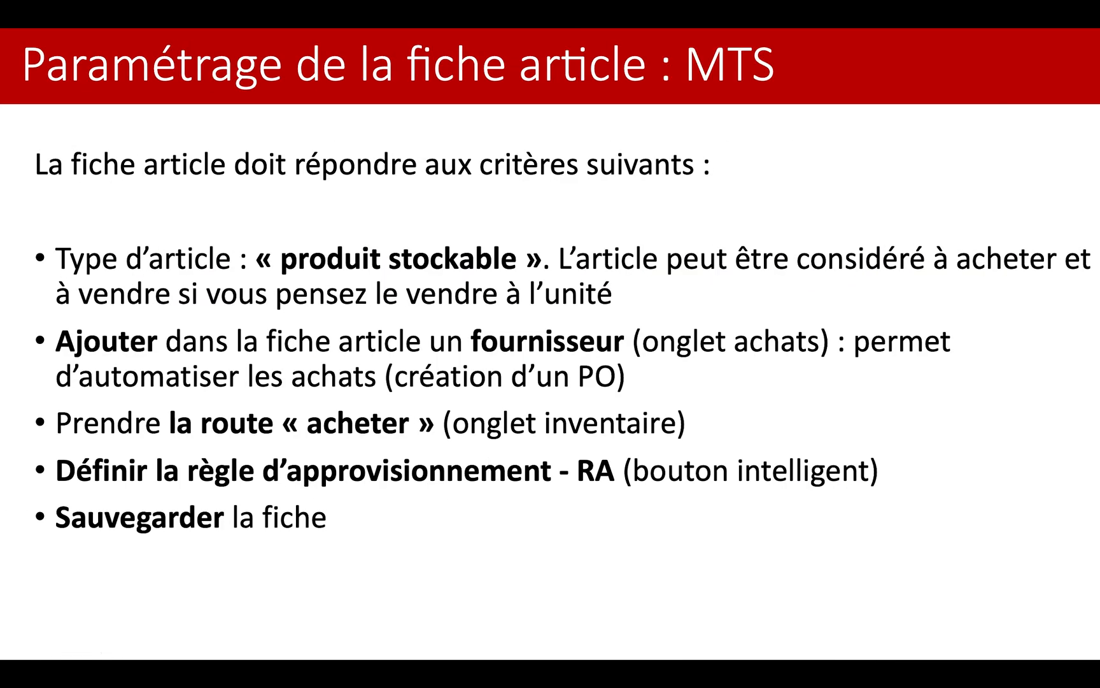
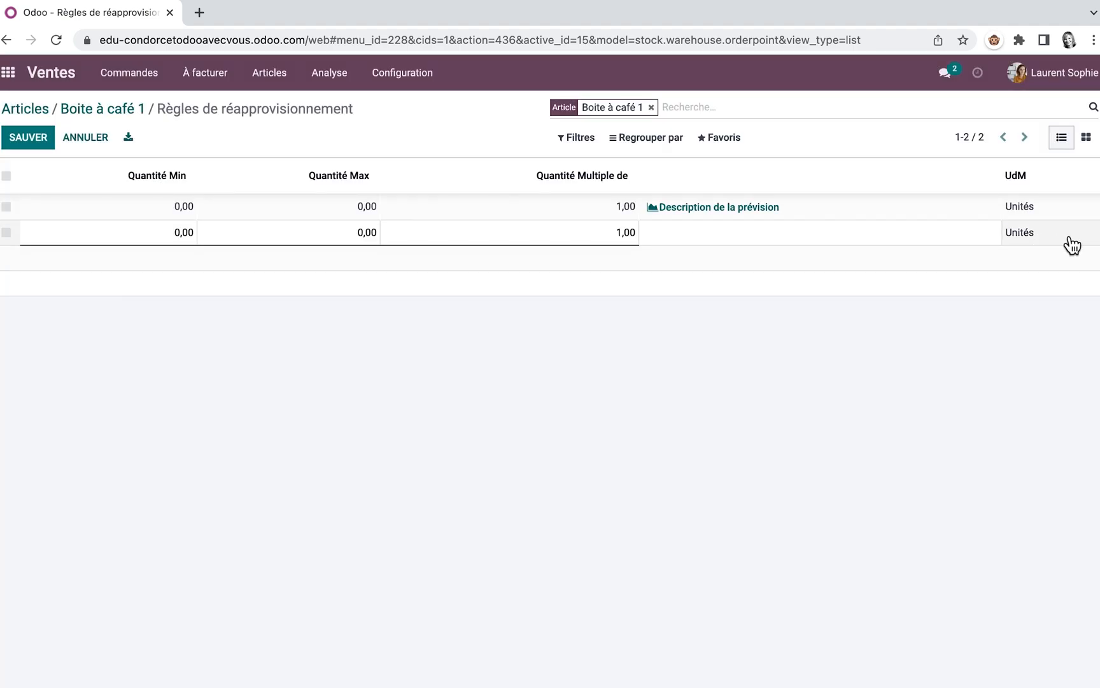
- Reopen the quotation for customer Boite à café for editing and delete its order line
click(129, 72)
click(141, 104)
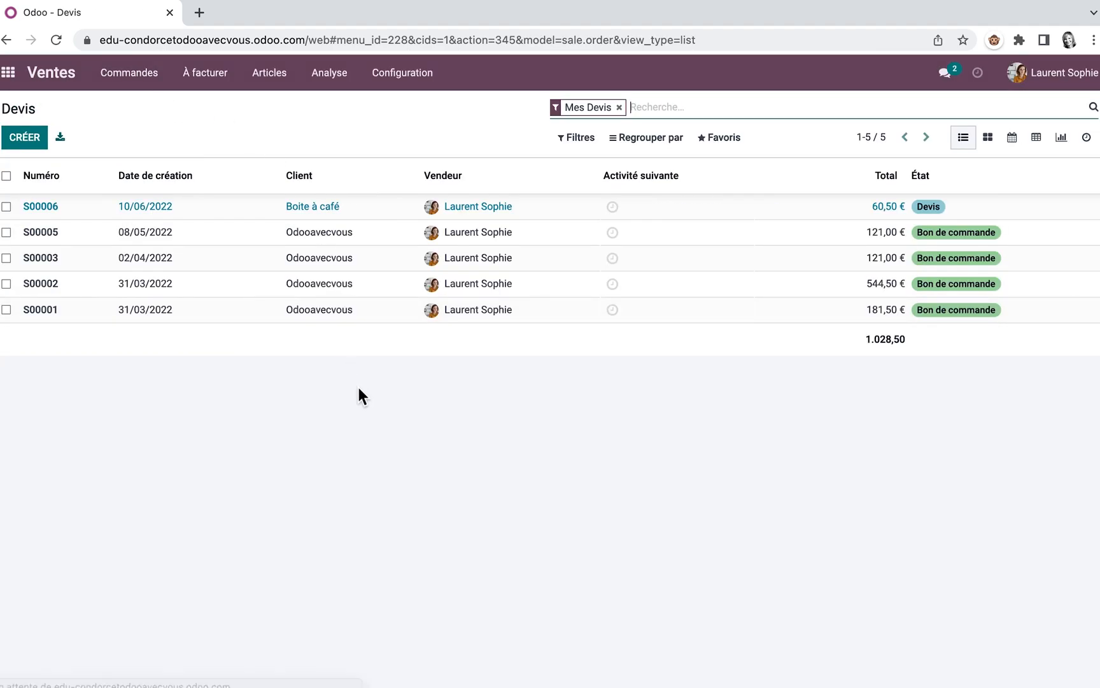
click(325, 207)
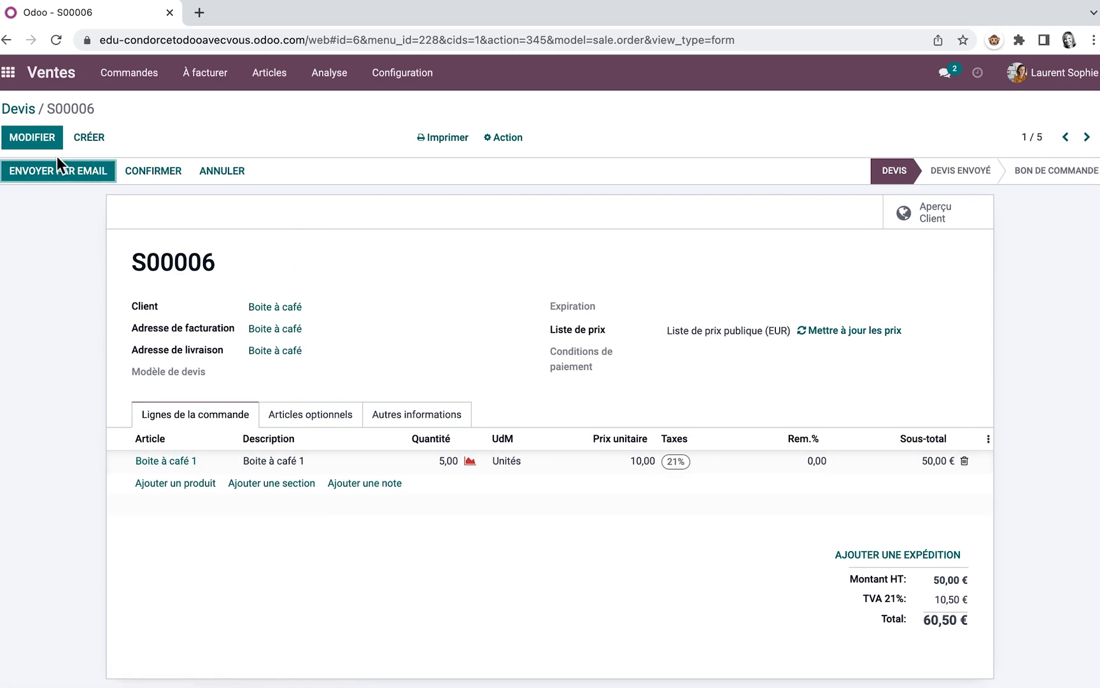
click(56, 137)
click(966, 463)
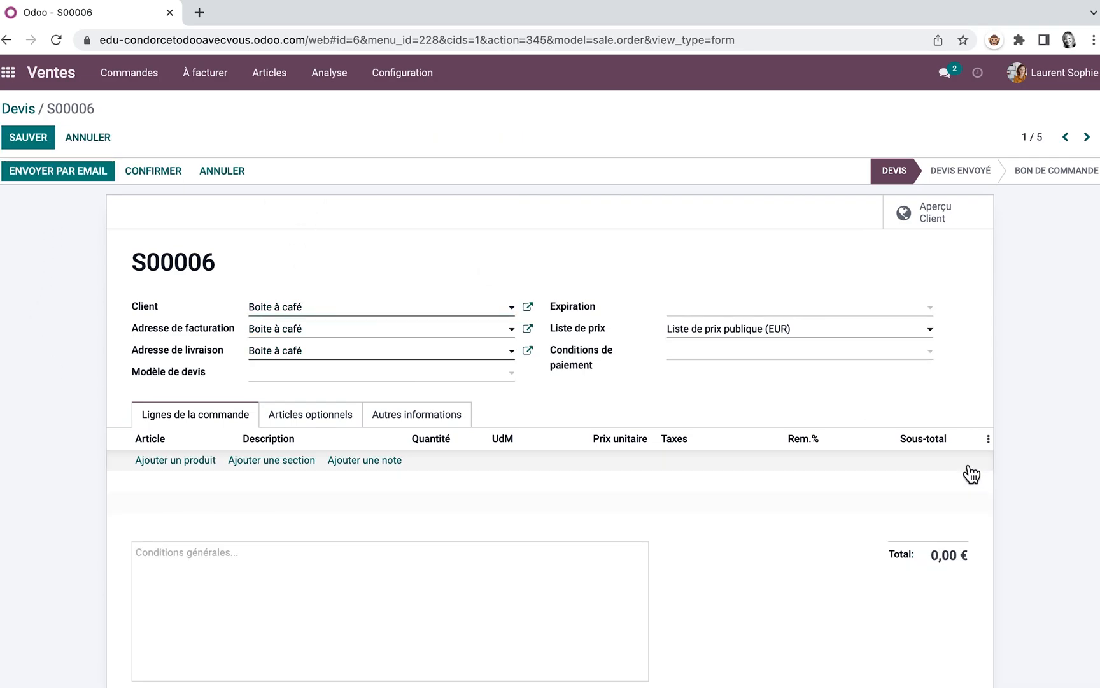
- Add a fresh Boite à café 1 line with a quantity of 5 to the emptied quotation and save it
click(184, 461)
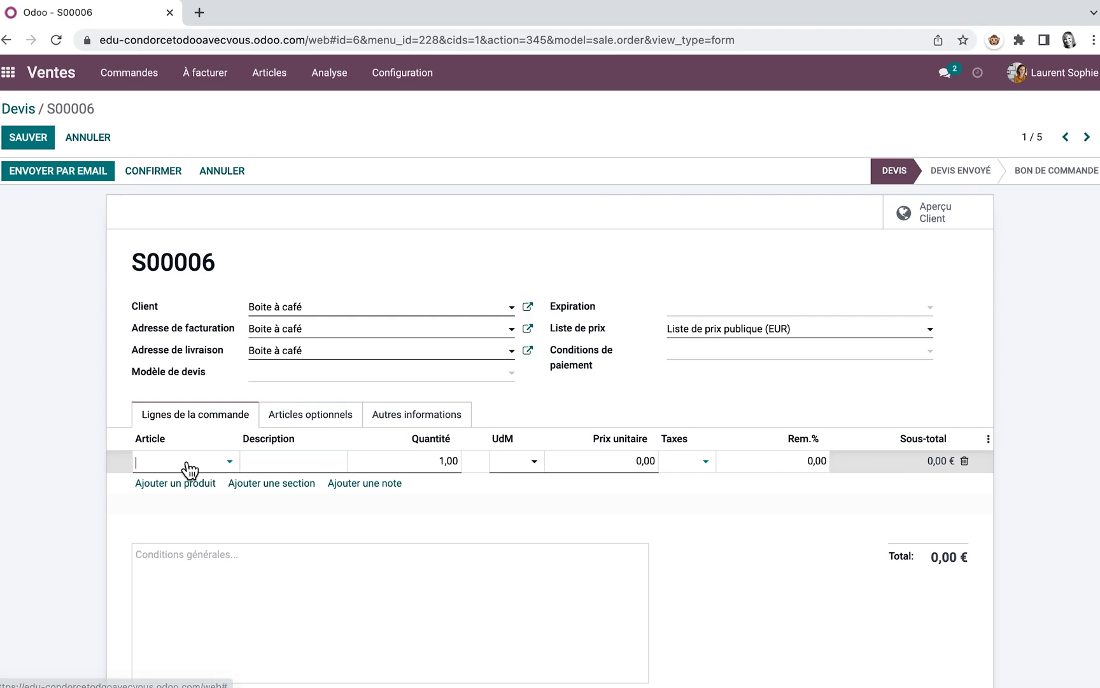
text(boi)
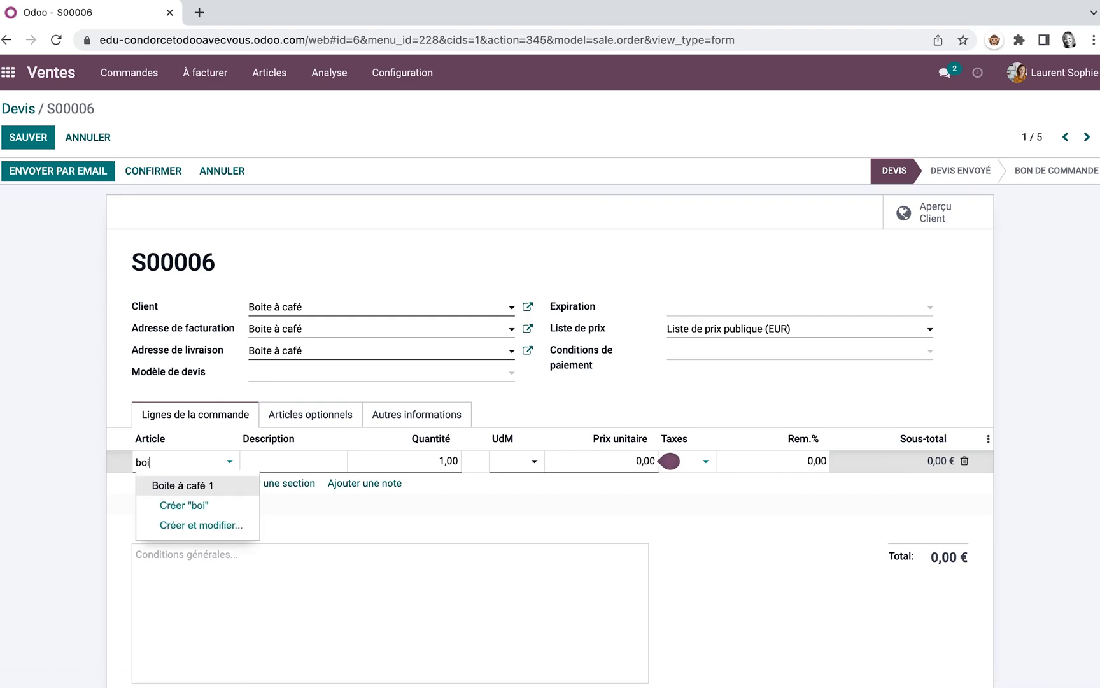
click(199, 488)
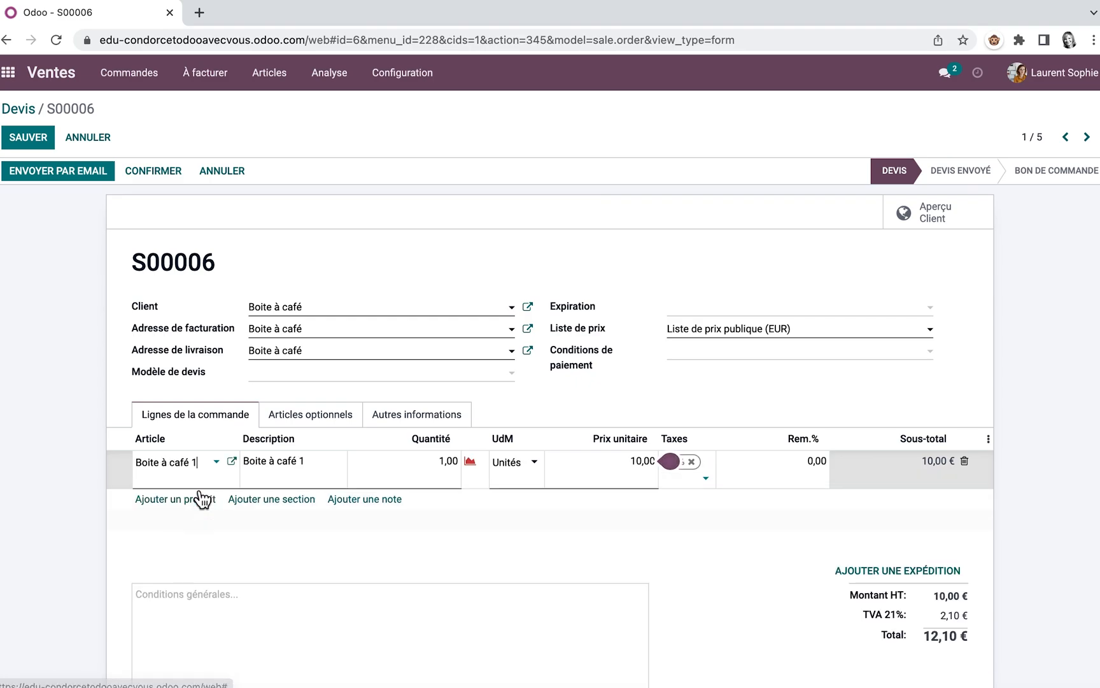
click(456, 466)
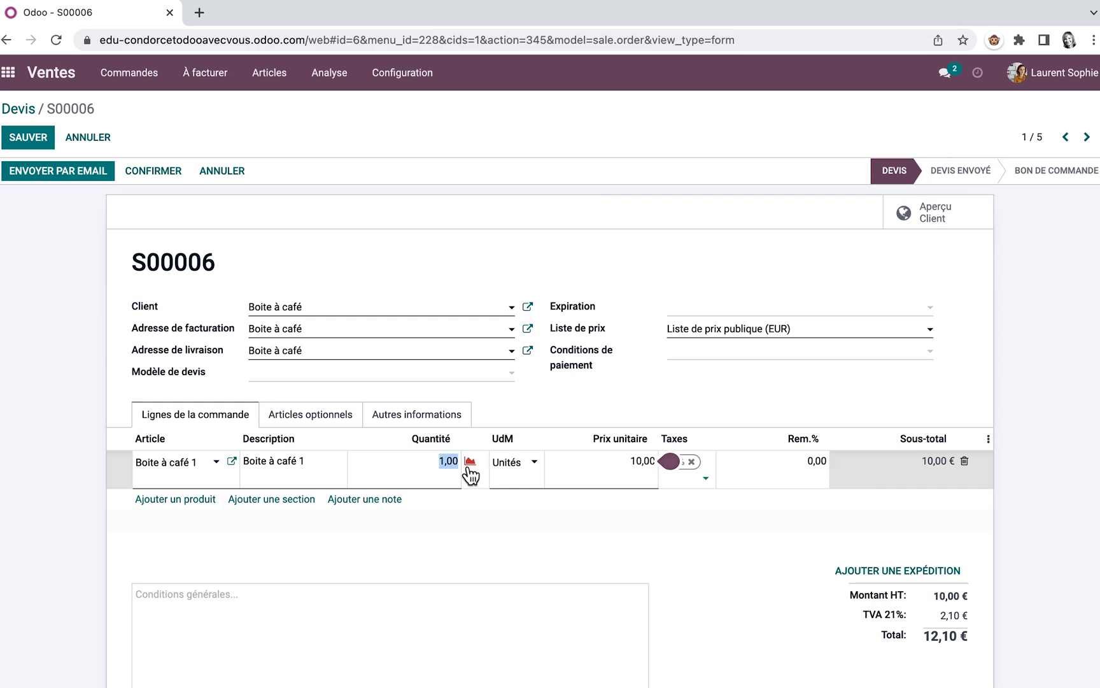
text(5)
key(ctrl+s)
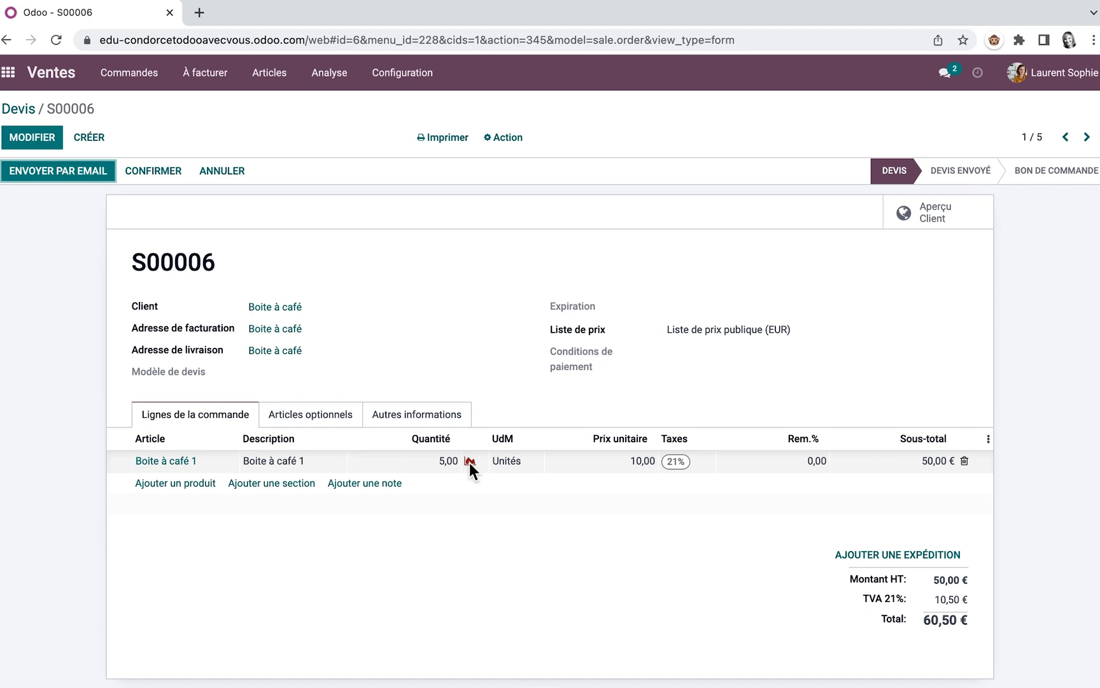
- Check the stock availability of the Boite à café 1 line and confirm the quotation as a sales order
click(469, 461)
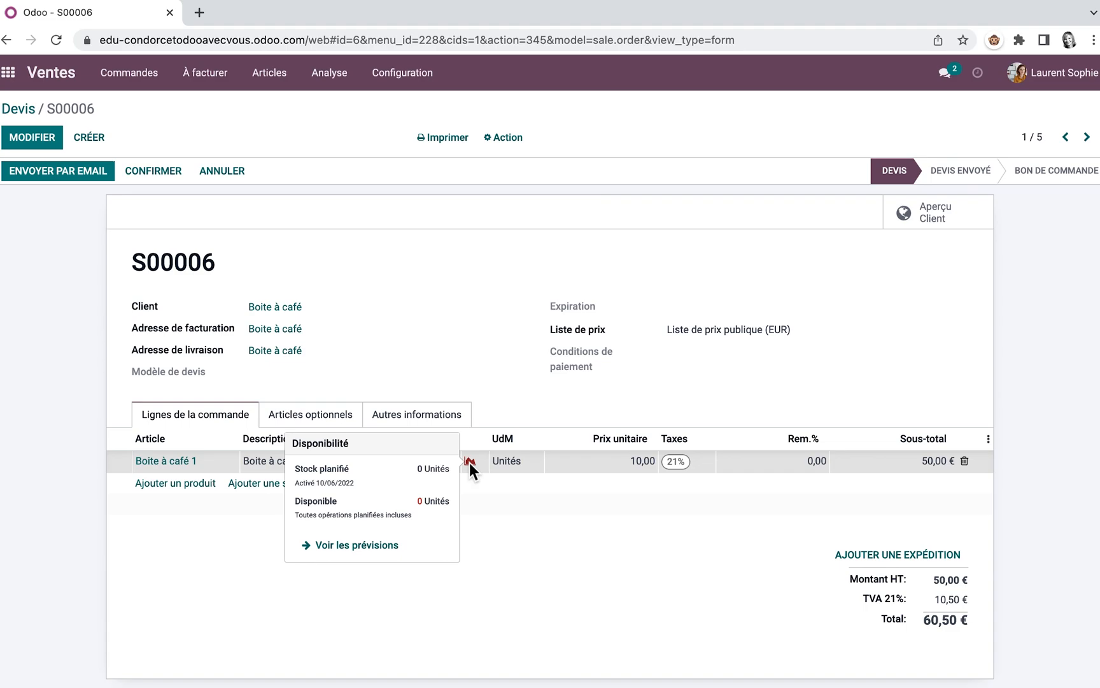
click(321, 206)
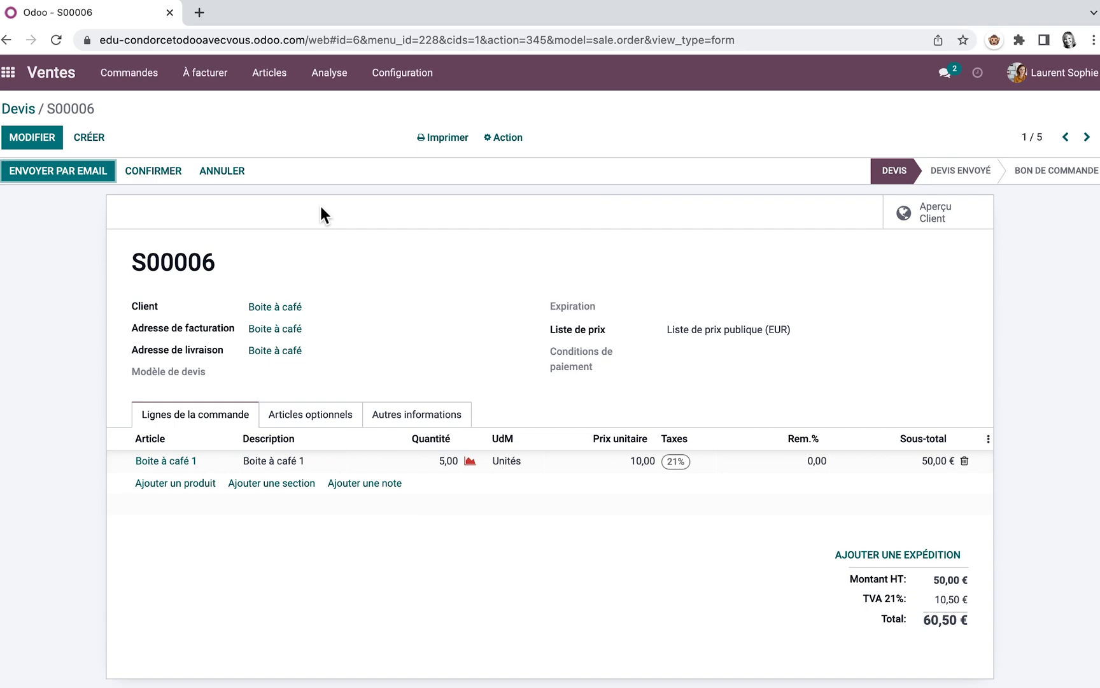
click(167, 171)
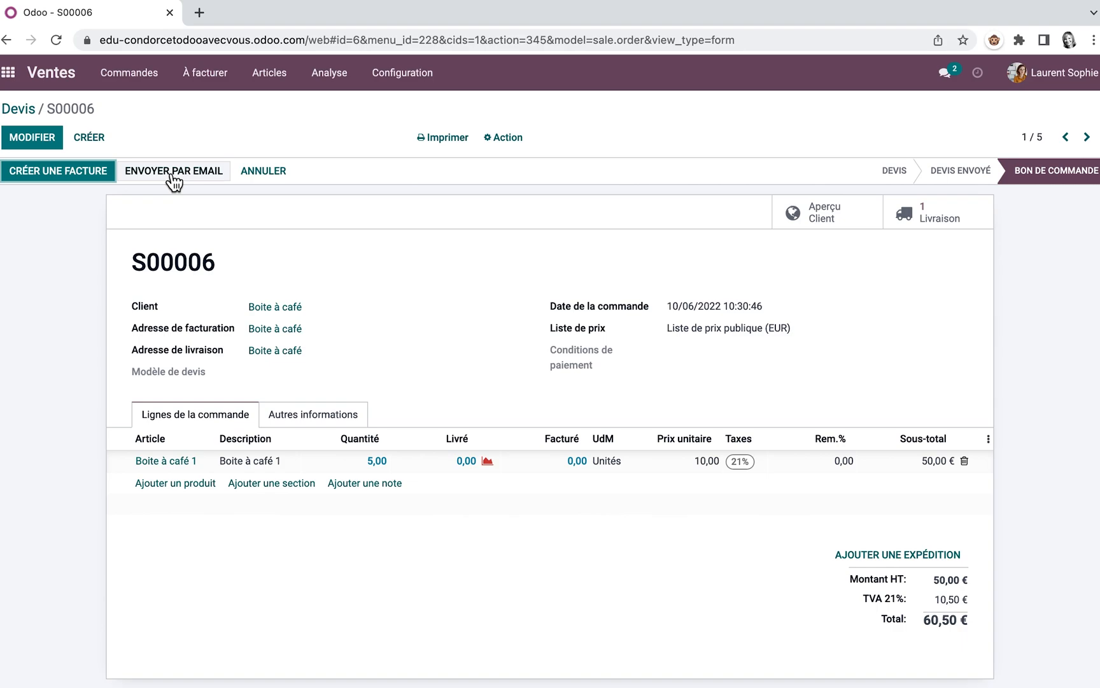
- Switch to the Achats app, open the price request for Fournisseur boite 1 and confirm the purchase order
click(8, 72)
click(281, 309)
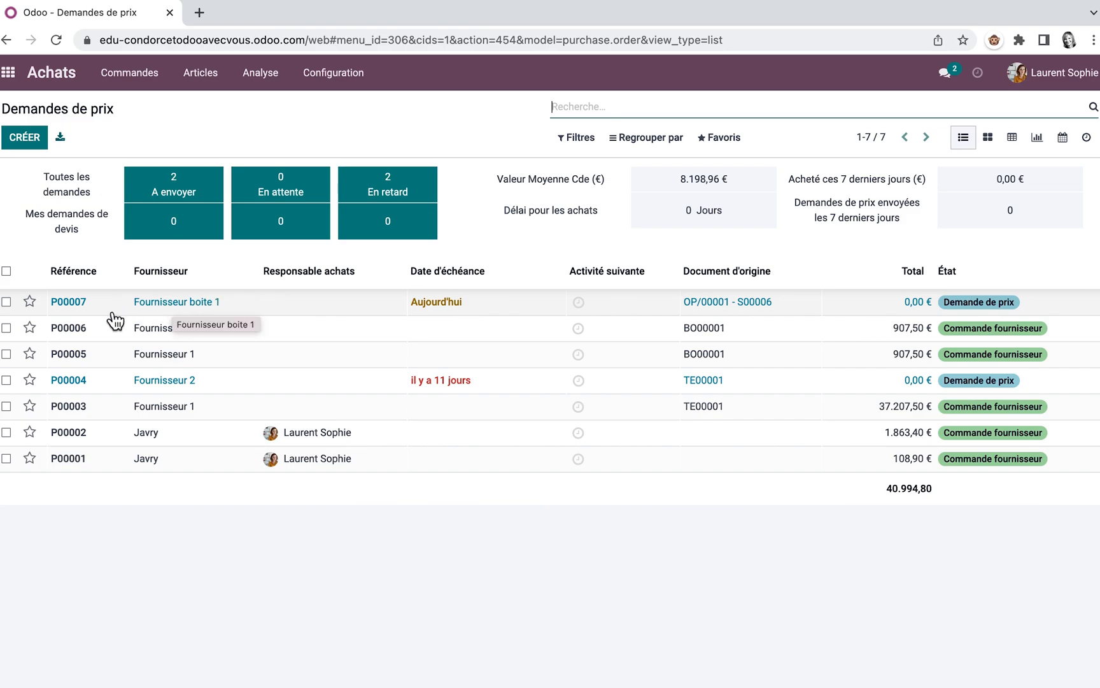
click(173, 305)
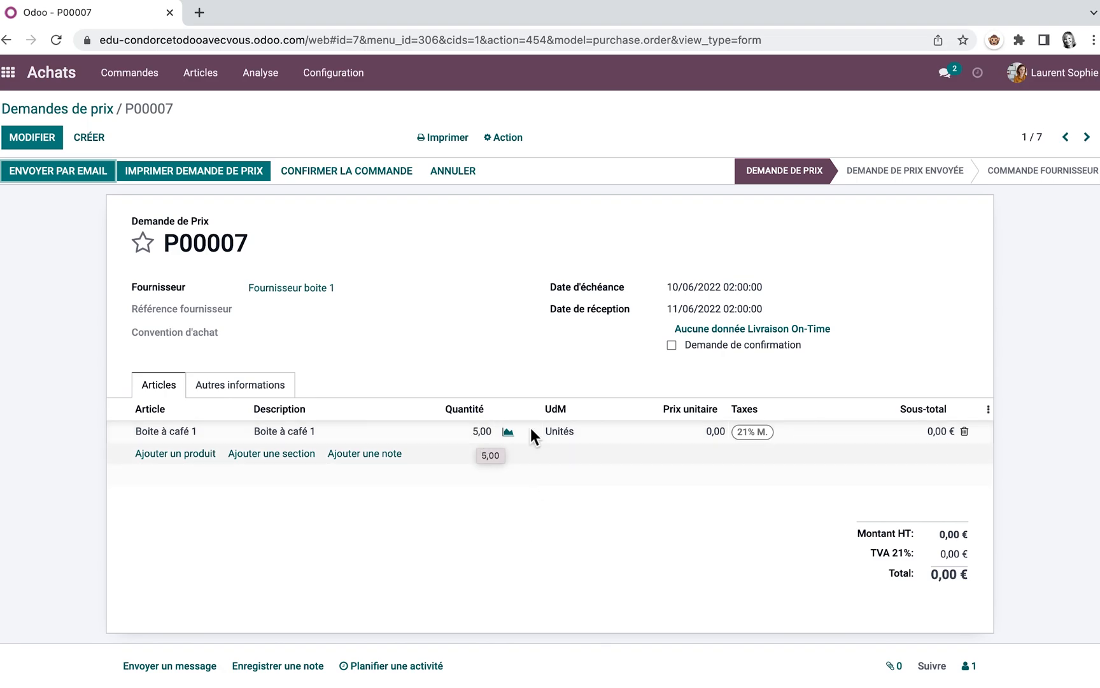
click(373, 180)
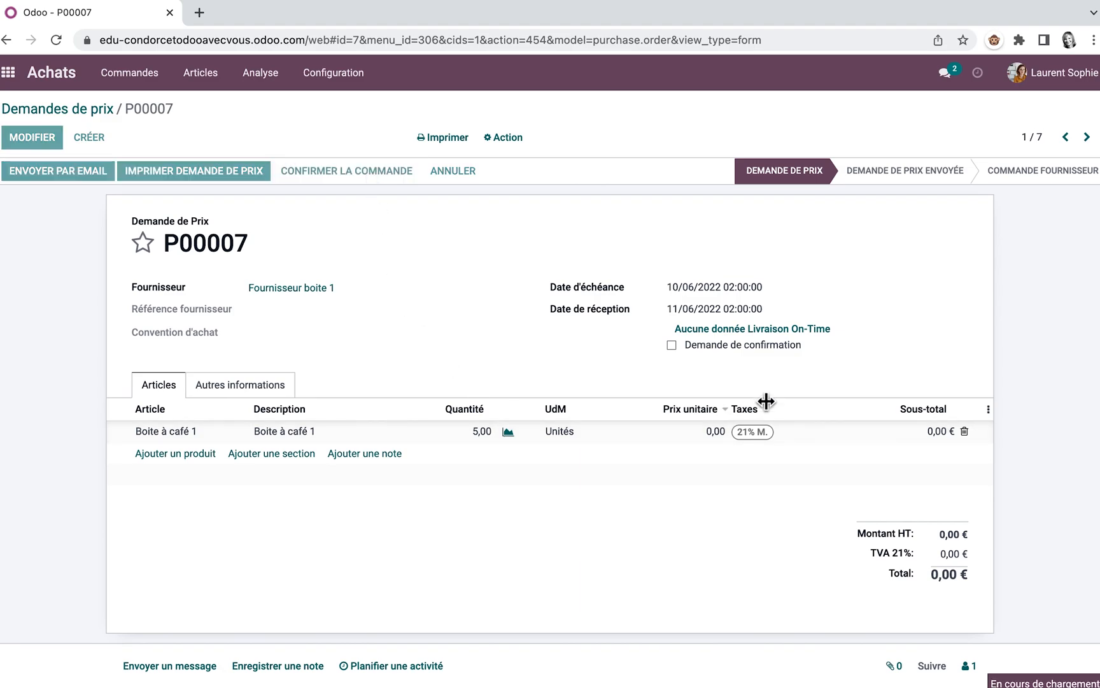
- Open the receipt linked to the Fournisseur boite 1 purchase order and validate it for the full demanded quantity
click(933, 214)
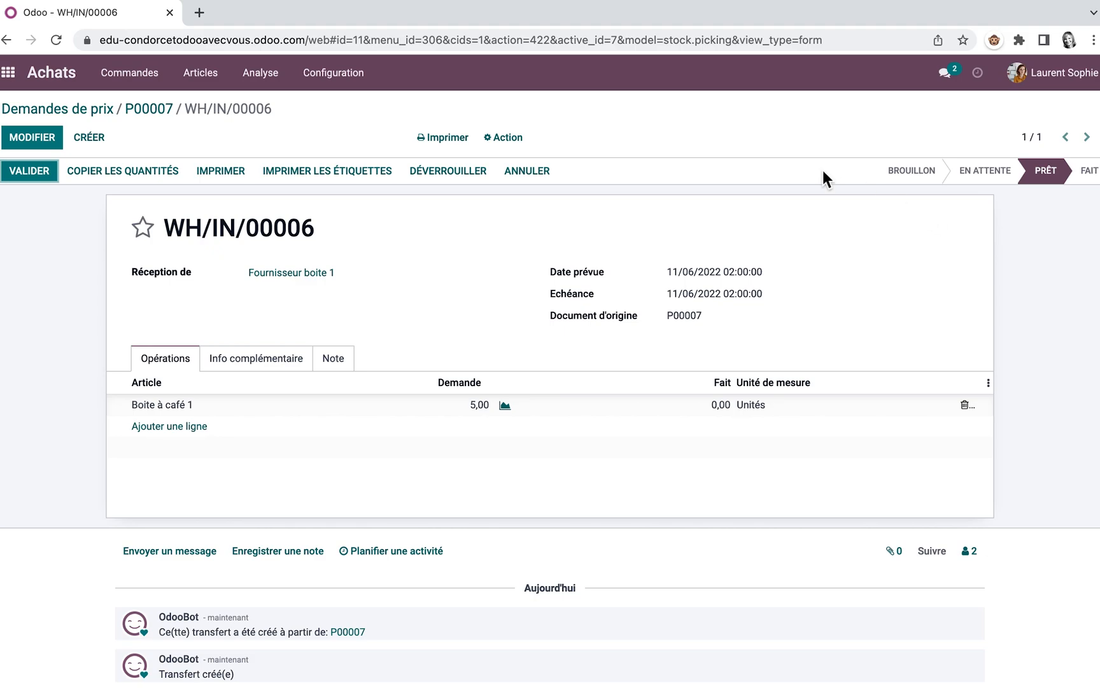
click(30, 171)
click(220, 212)
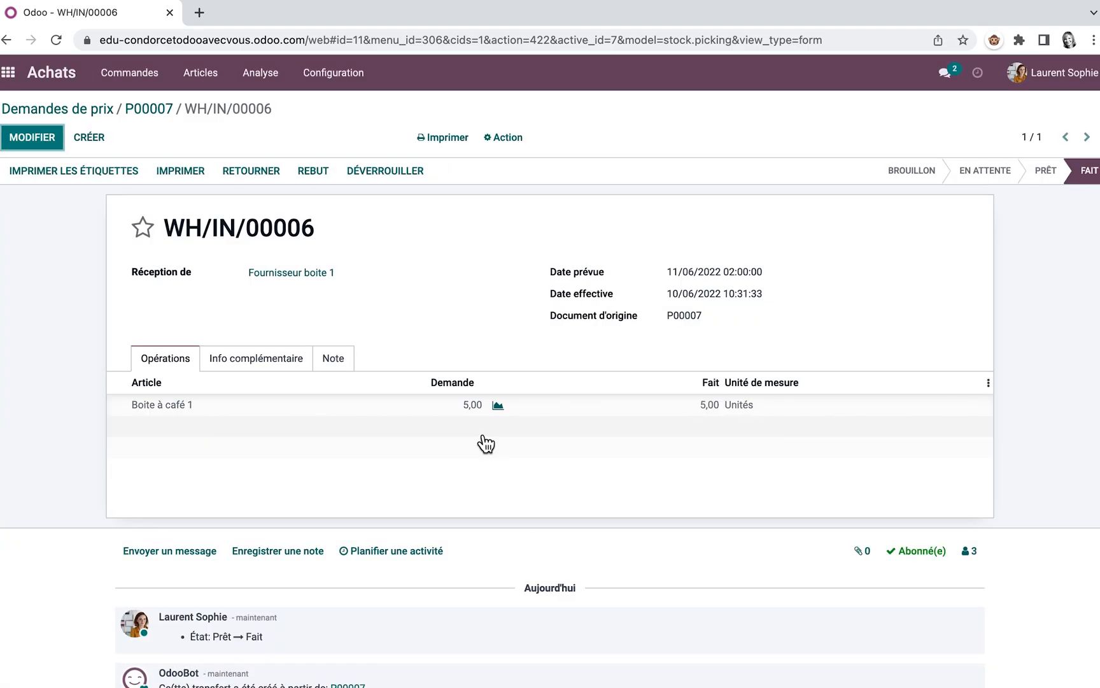
- Open the Boite à café 1 article from the purchasable articles and check its available quantity
click(205, 77)
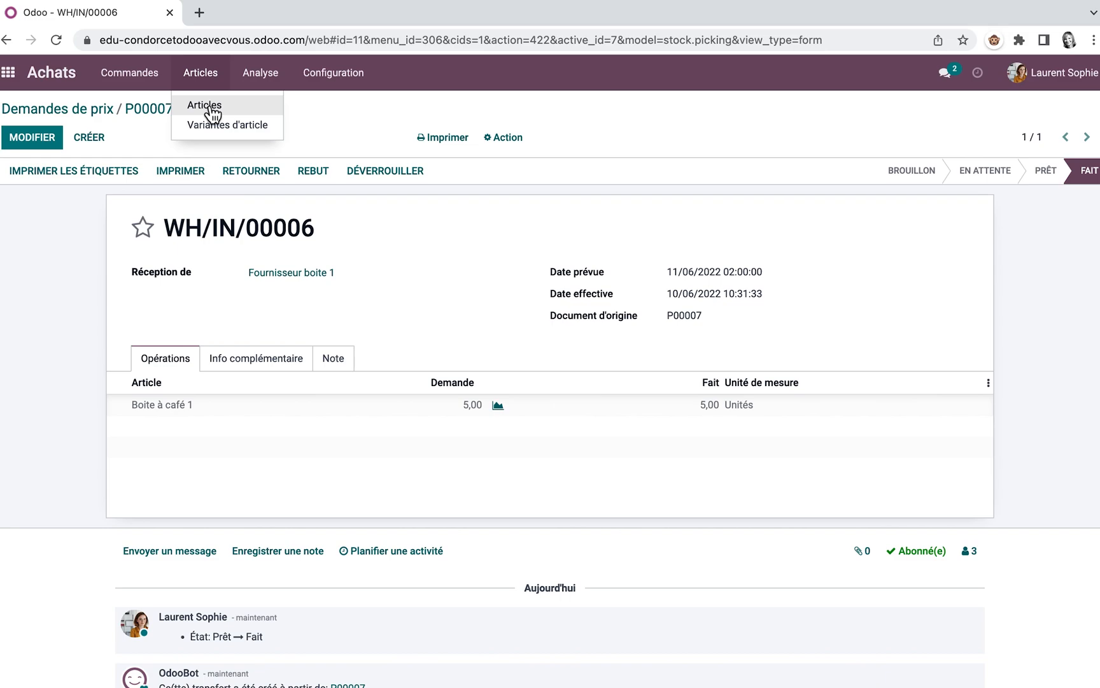
click(205, 106)
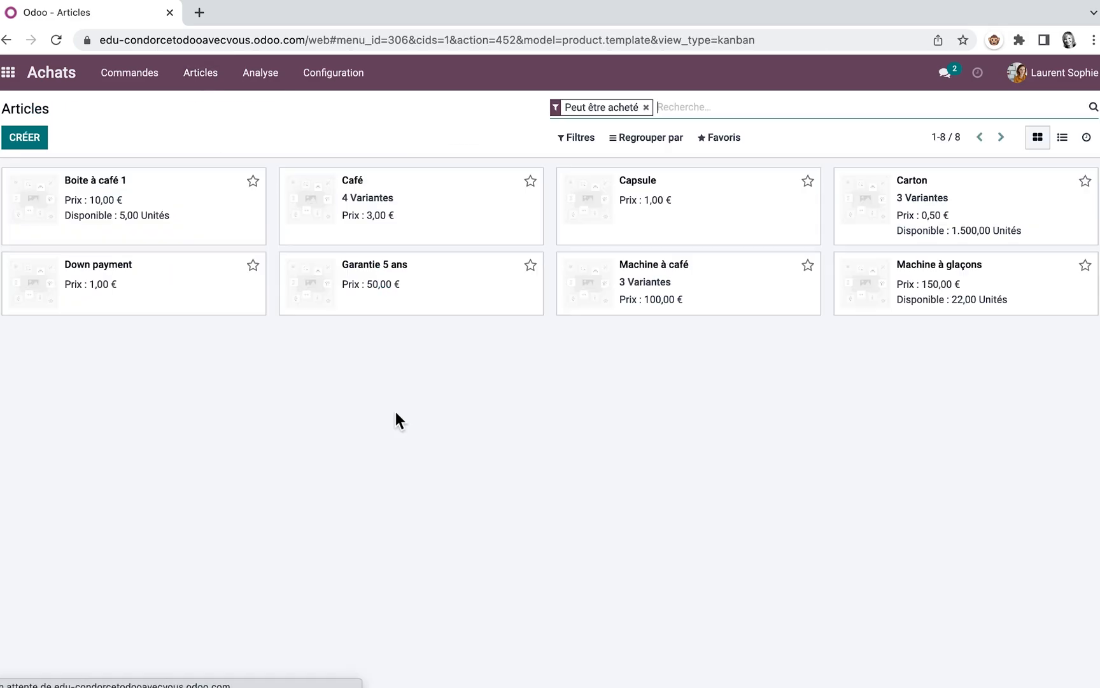
click(165, 185)
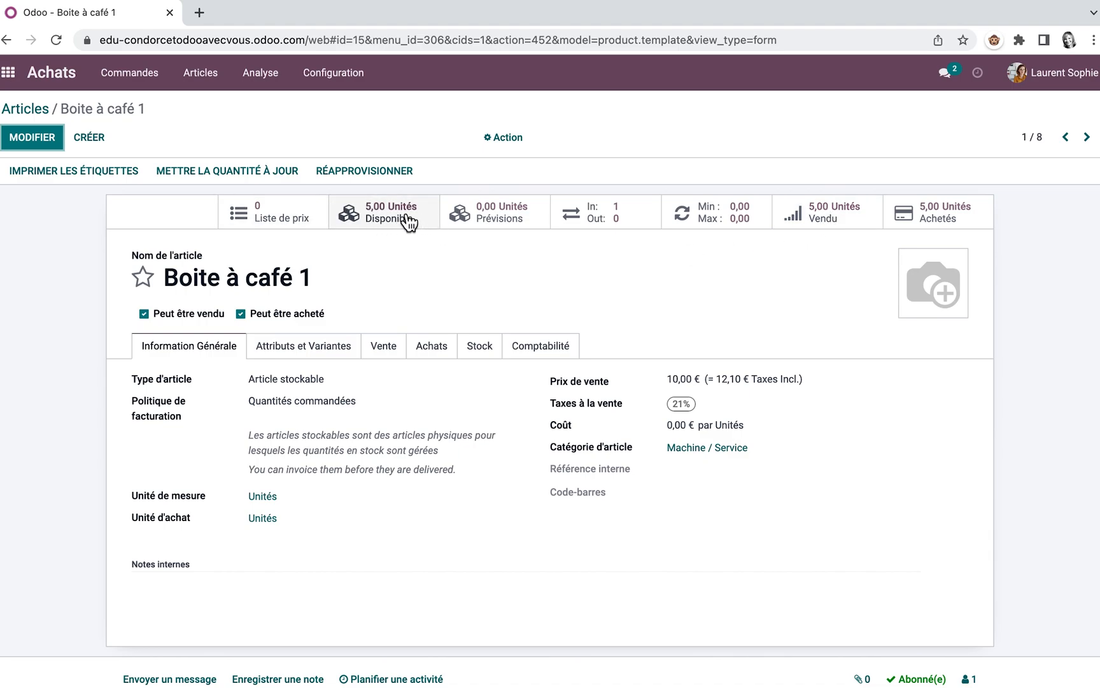
- Switch to the Ventes app, open the delivery linked to the Boite à café sales order and validate it for the full reserved quantity
click(9, 73)
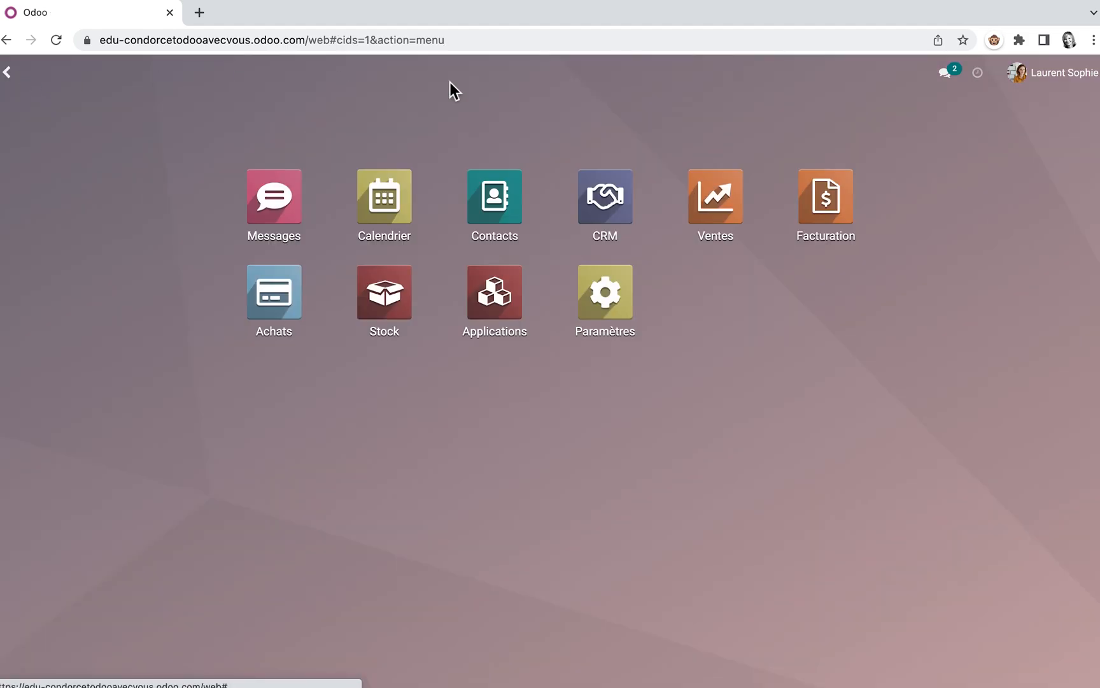
click(739, 214)
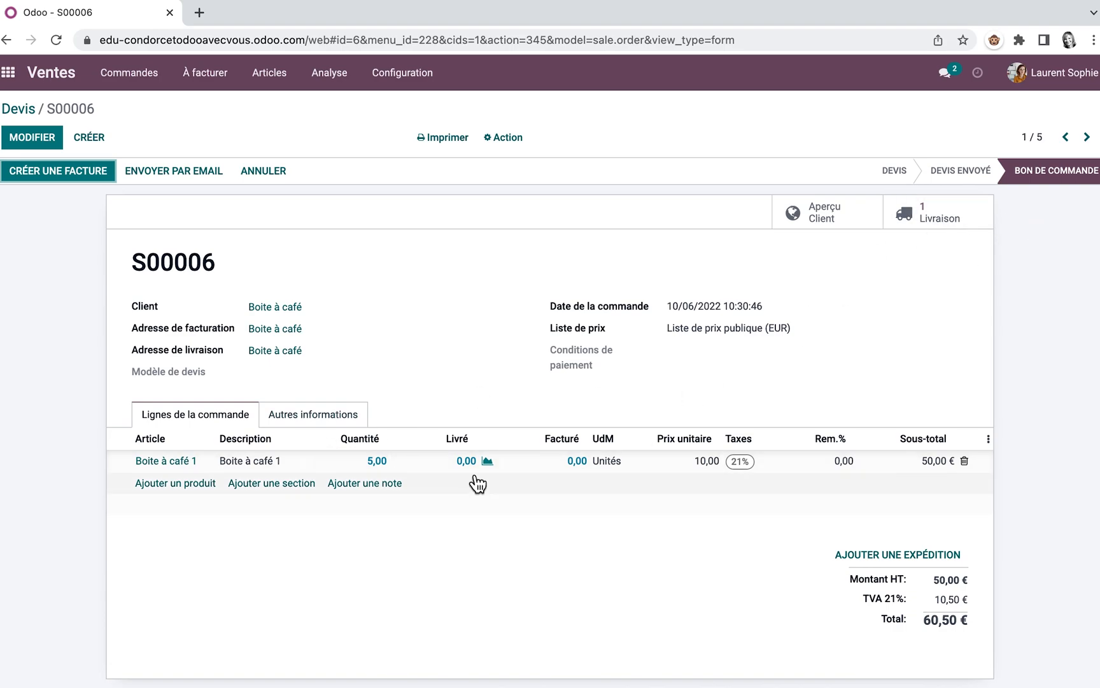
click(931, 215)
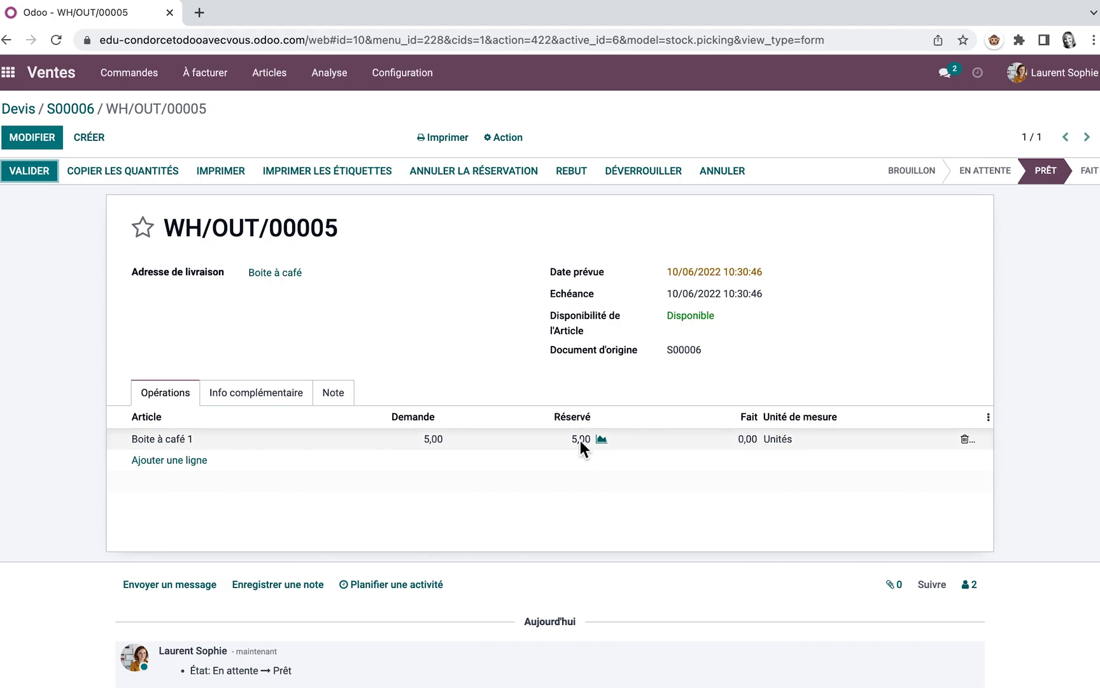
click(30, 170)
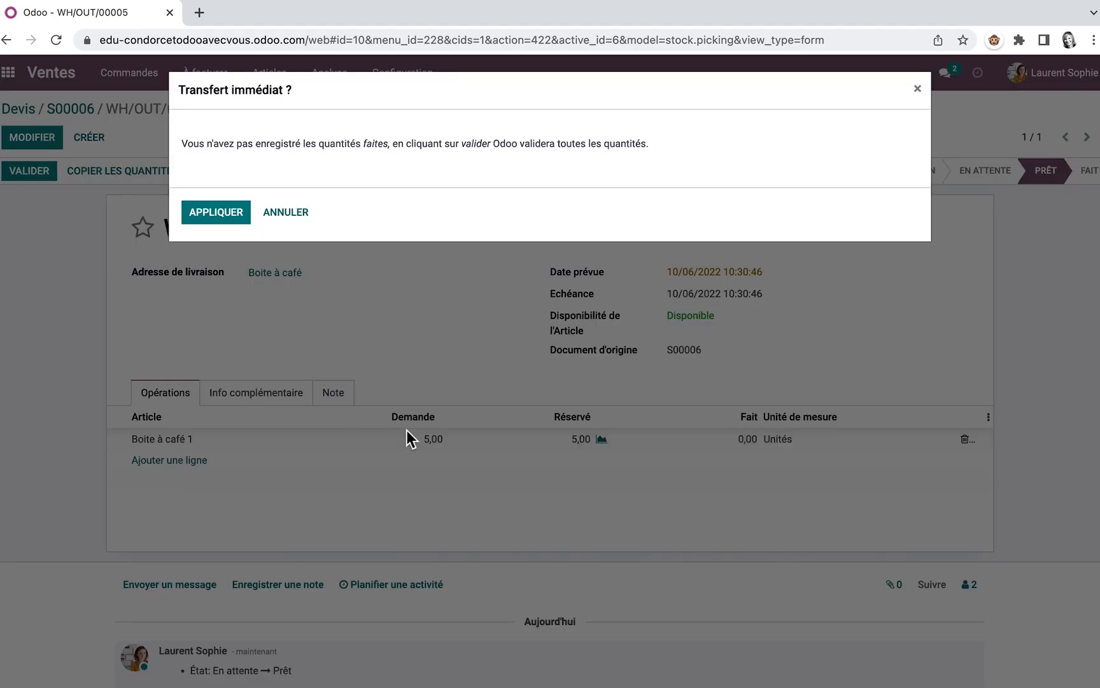
click(219, 216)
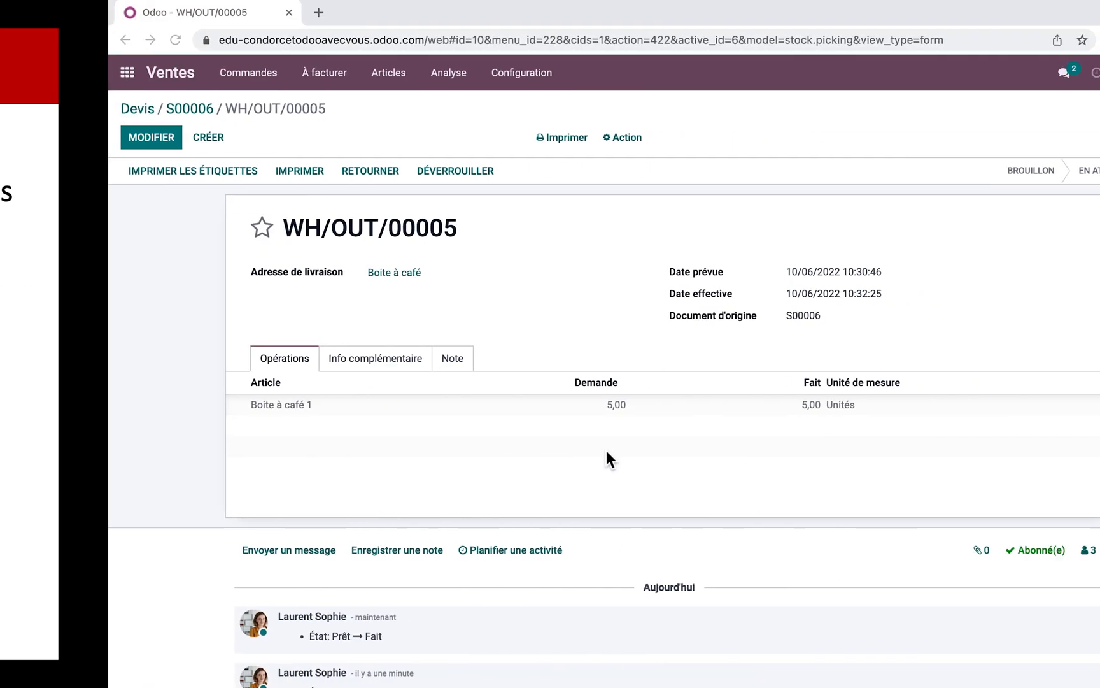
- Set the maximum quantity of the Boite à café 1 reordering rule to 5 and save it
click(271, 86)
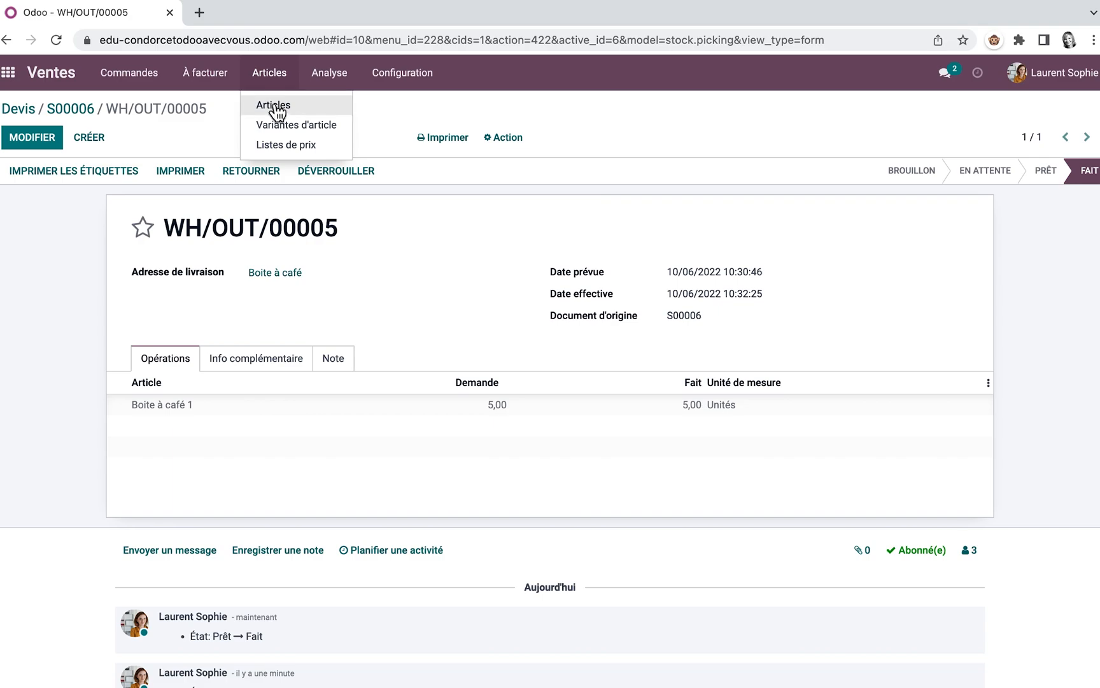
click(270, 105)
click(109, 213)
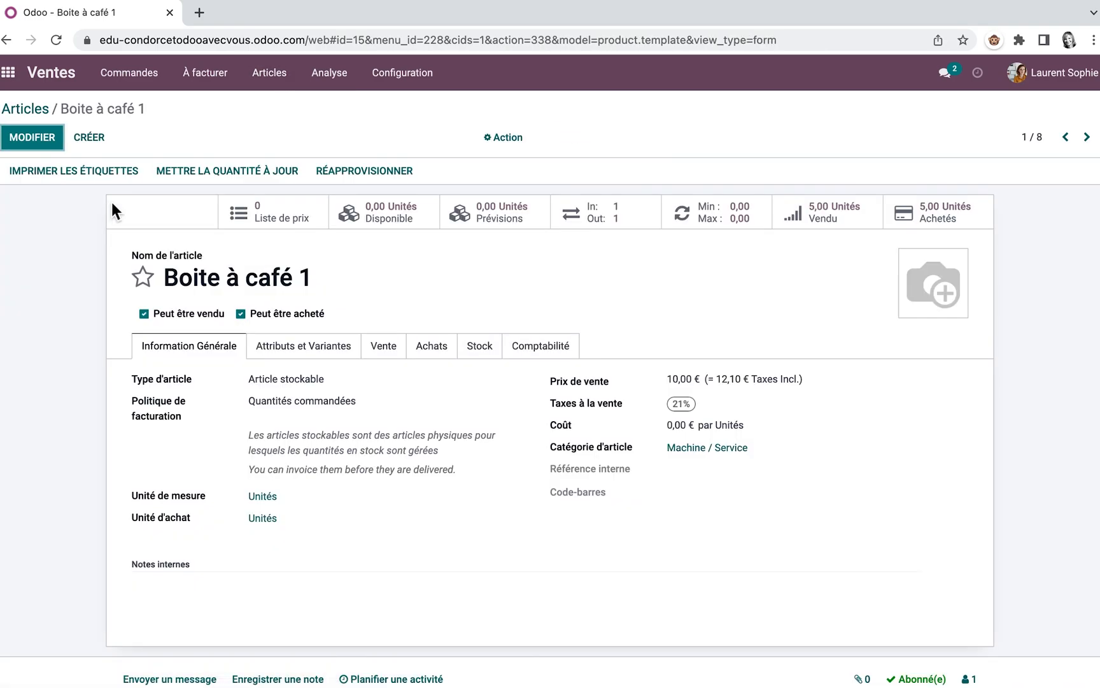
click(740, 218)
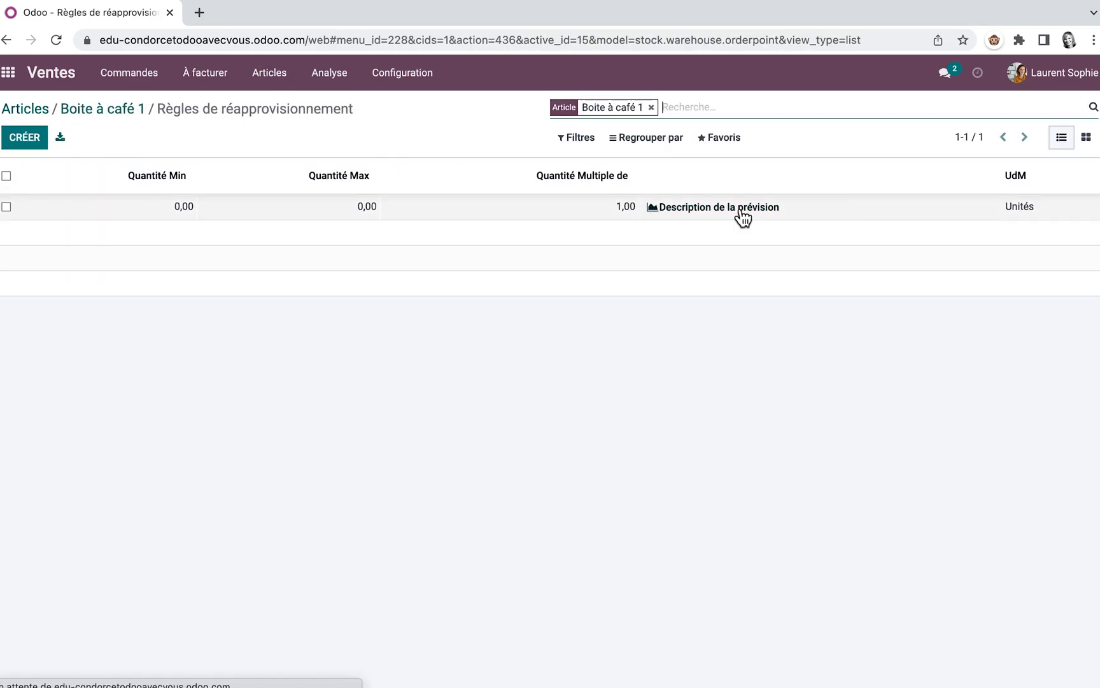
click(374, 210)
text(5)
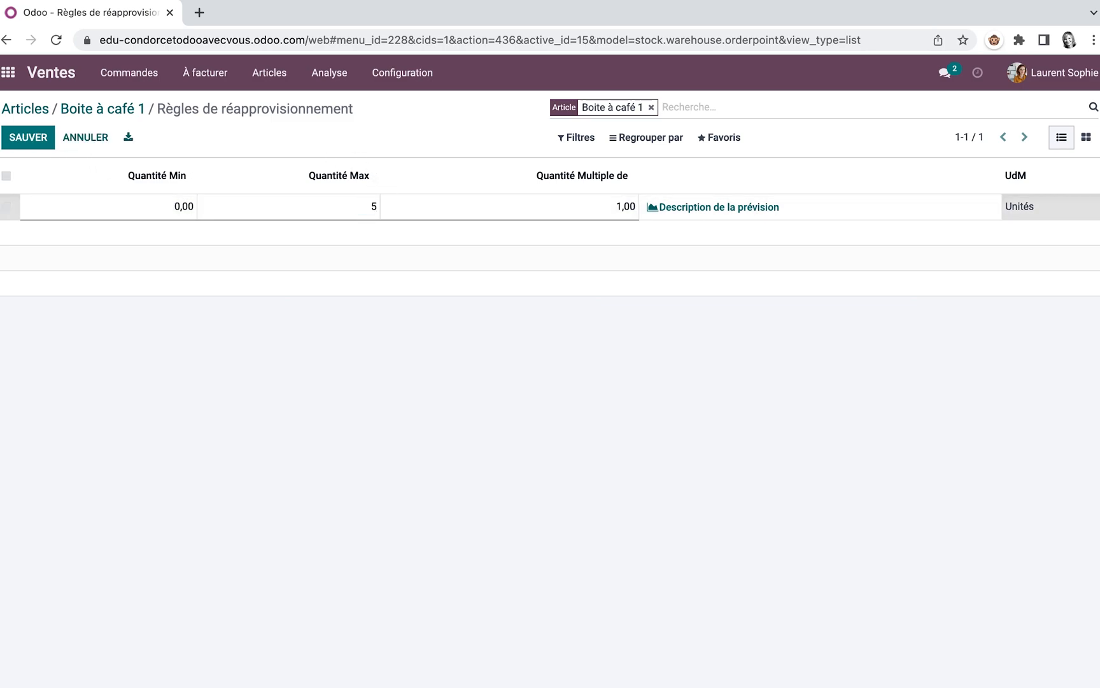
click(28, 141)
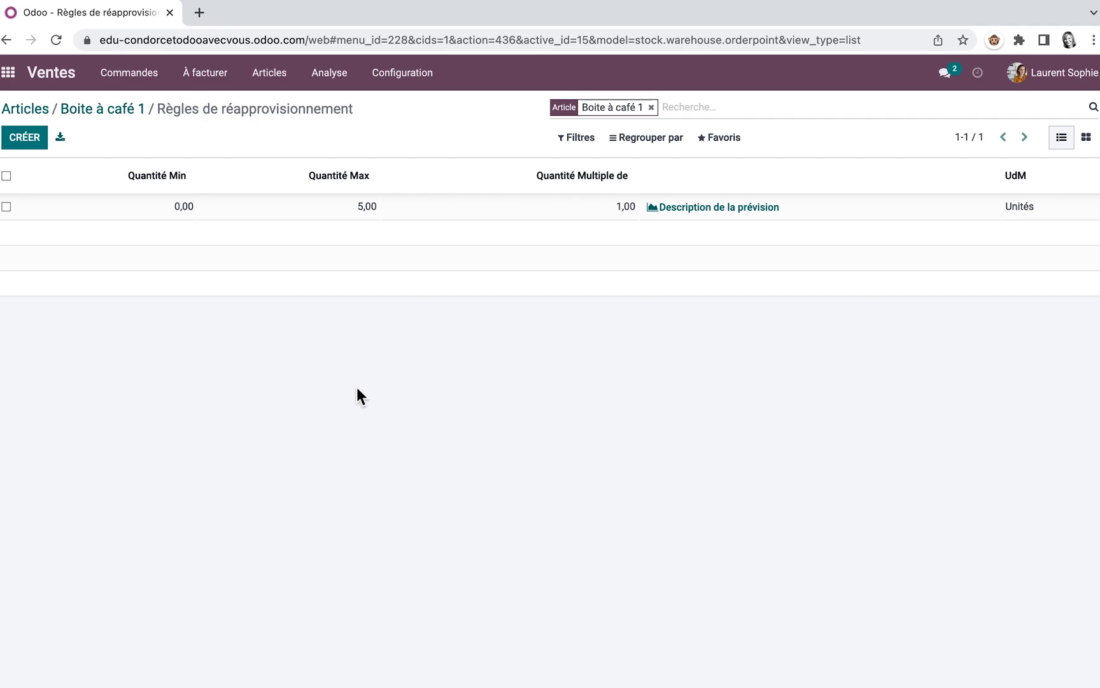
- Create a new quotation with Boite à café as the customer
click(151, 75)
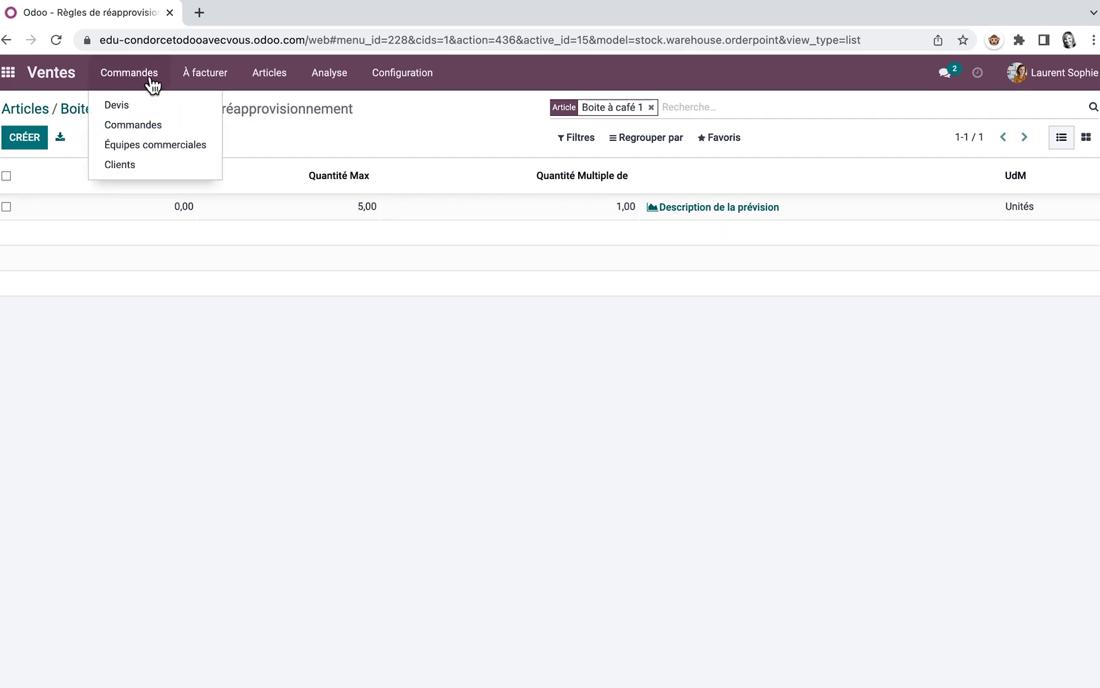
click(145, 109)
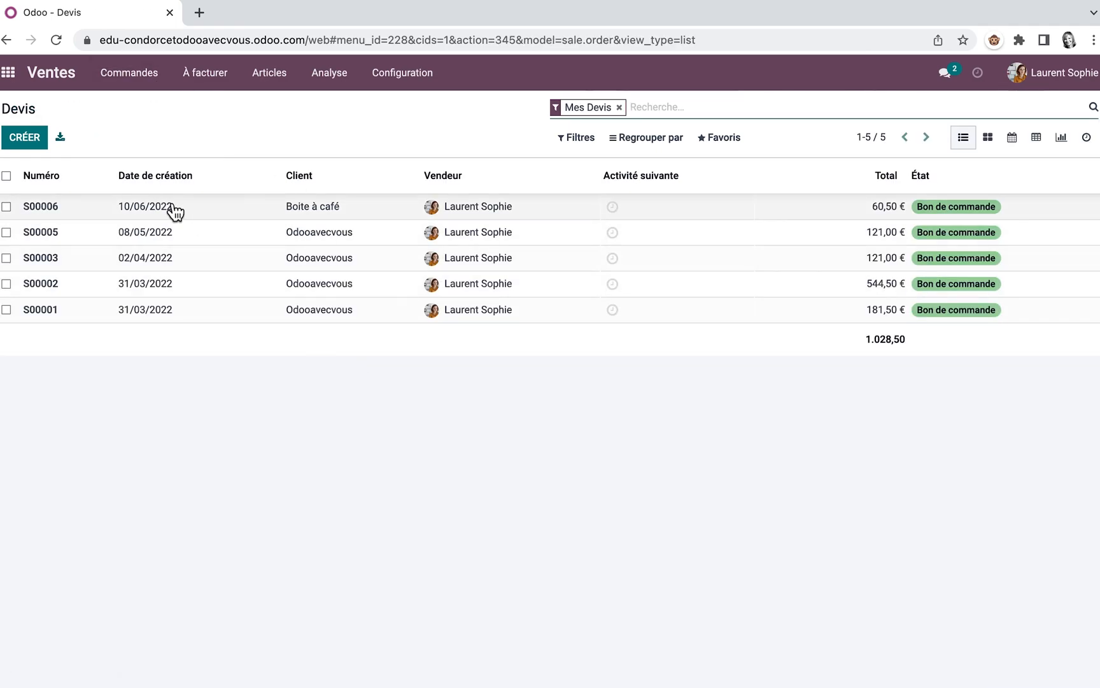
click(41, 140)
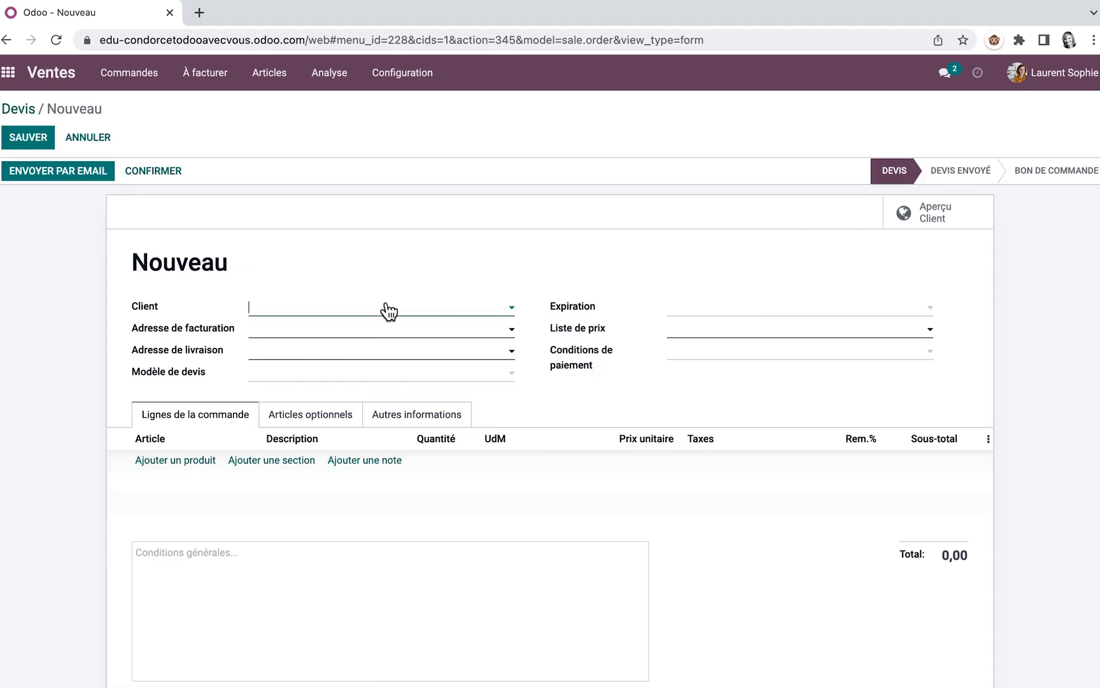
text(bo)
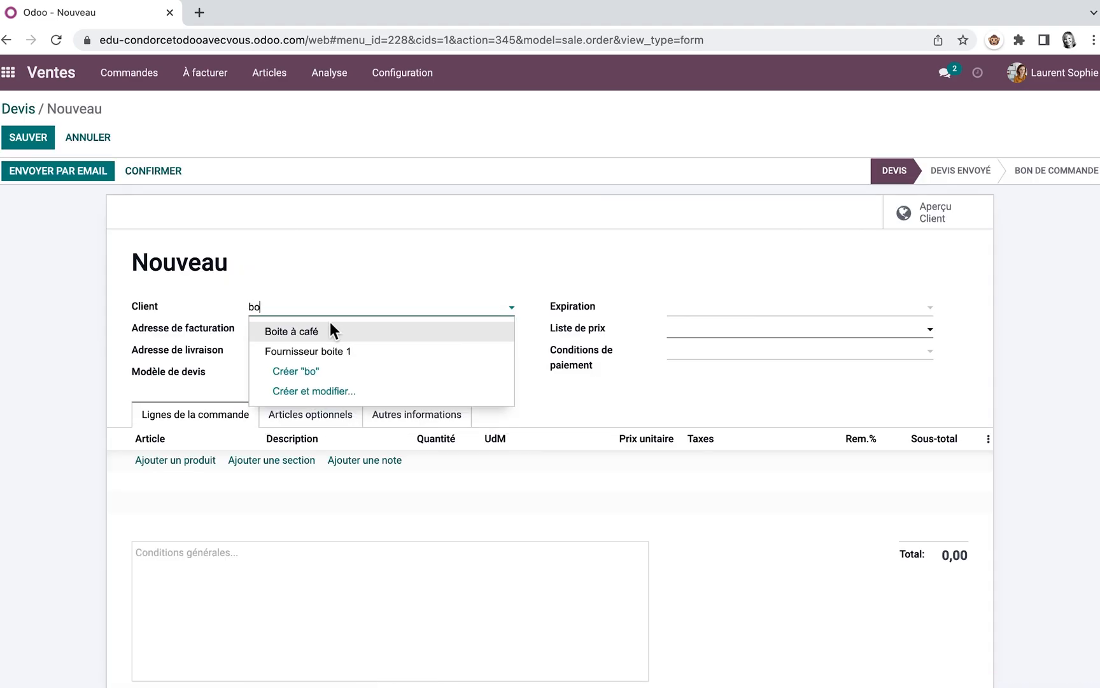
click(293, 330)
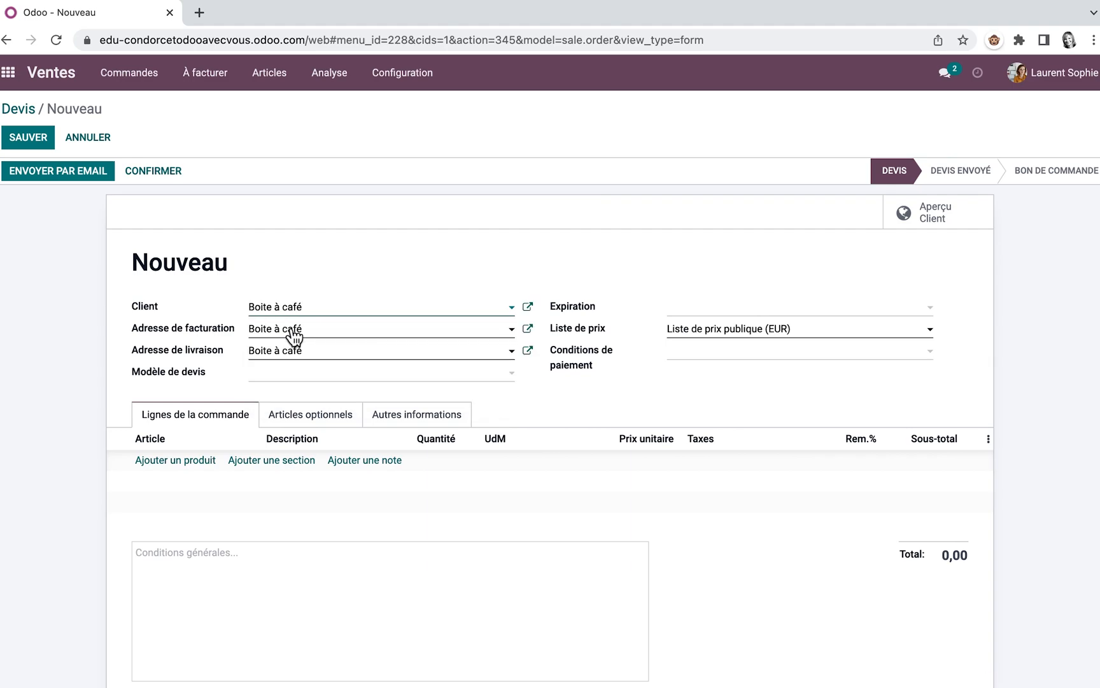
- Add a Boite à café 1 line with a quantity of 5 and confirm the quotation as a sales order
click(193, 461)
text(boit)
click(188, 486)
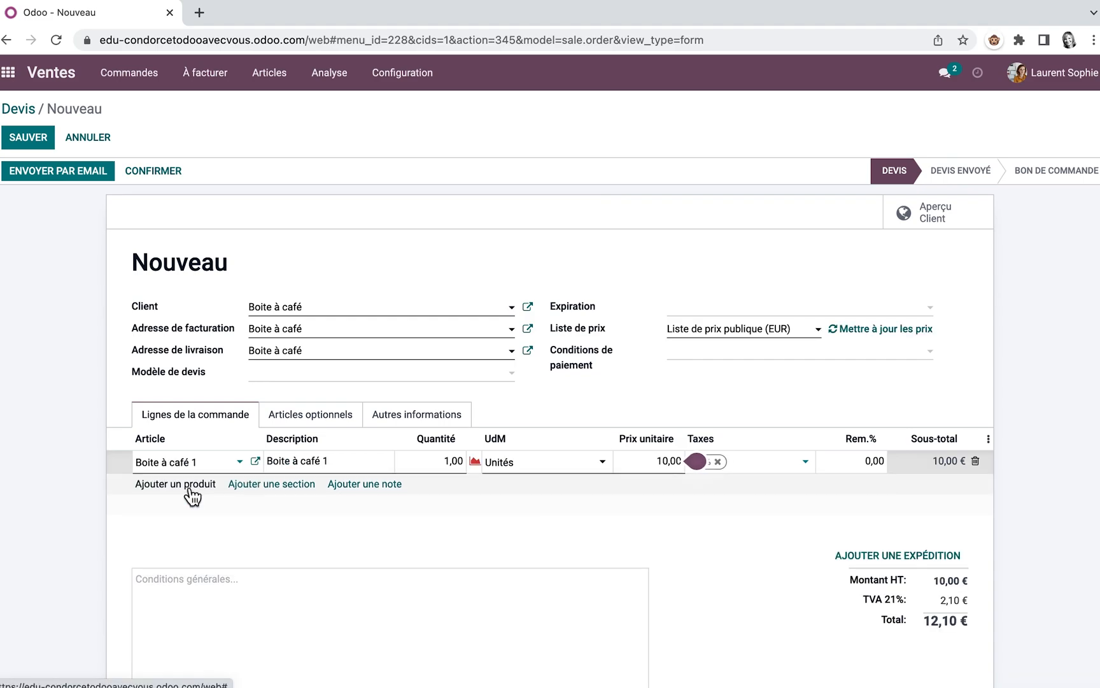
click(445, 461)
text(5)
key(Return)
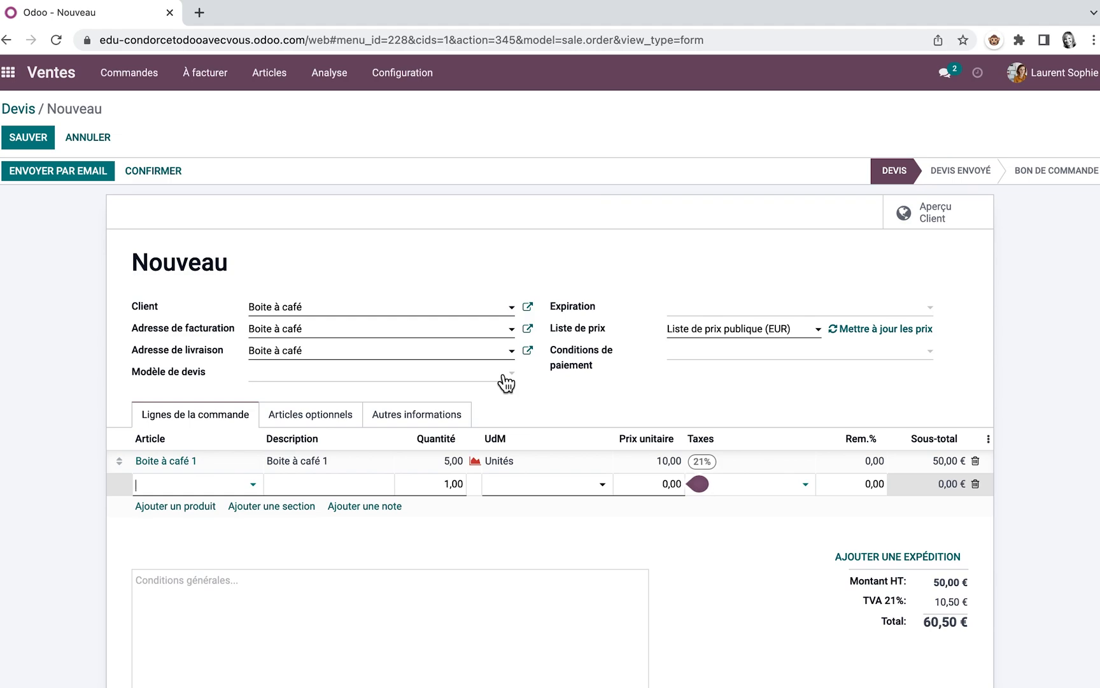
click(160, 168)
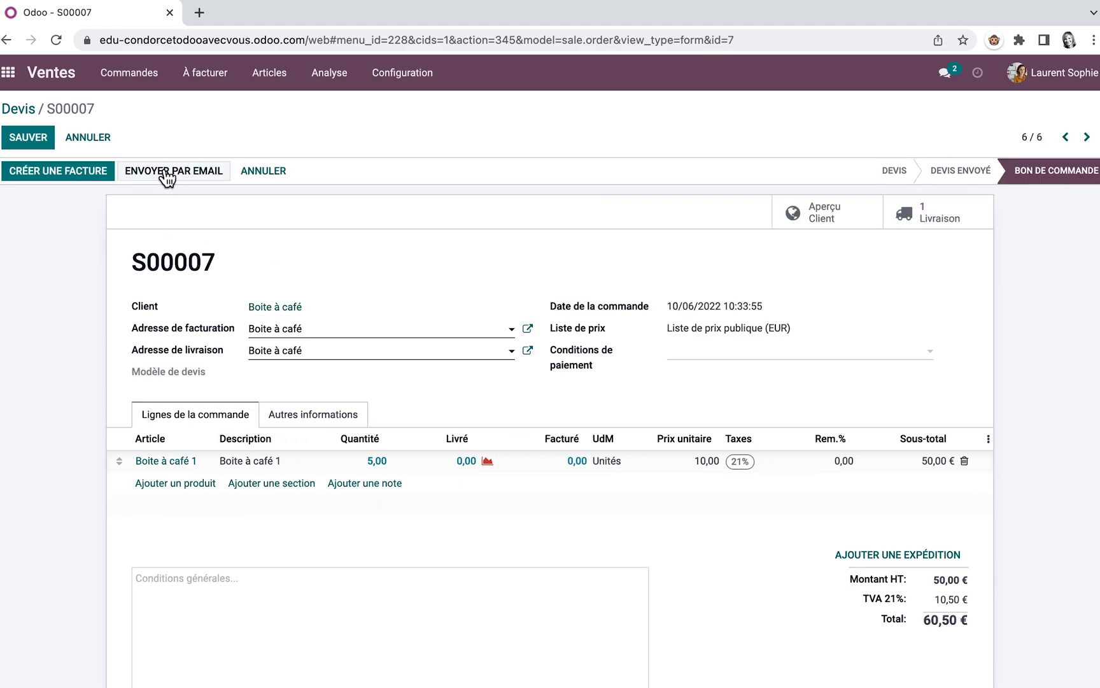
- Switch to the Achats app, open the newest price request for Fournisseur boite 1 and confirm it as a purchase order
click(13, 76)
click(276, 301)
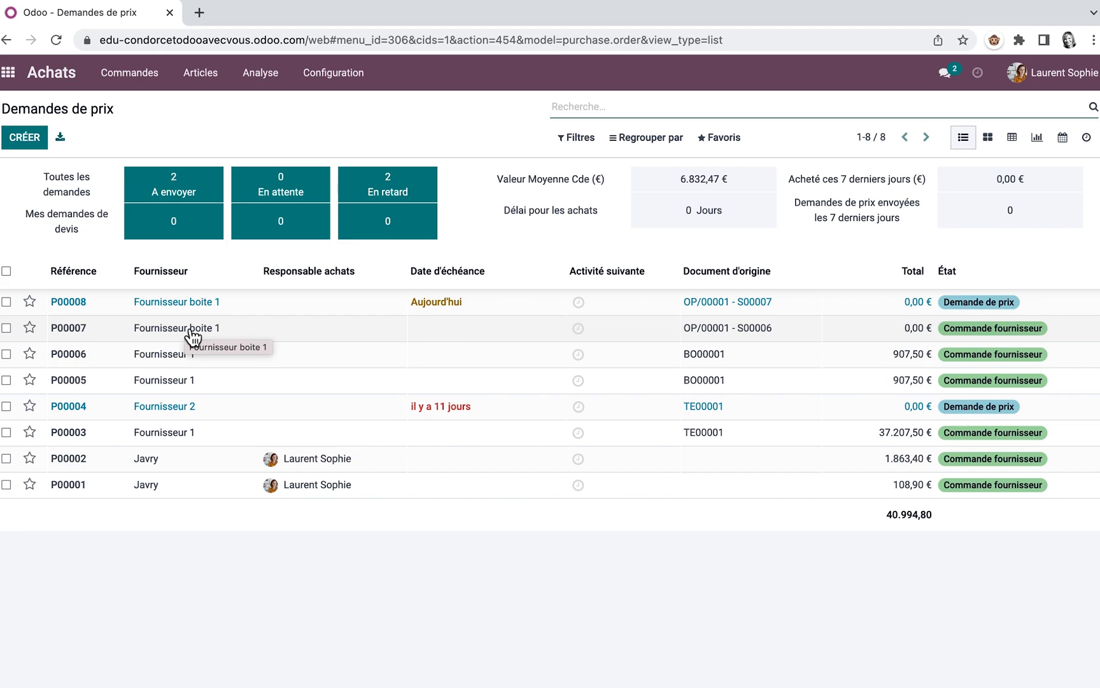
click(191, 333)
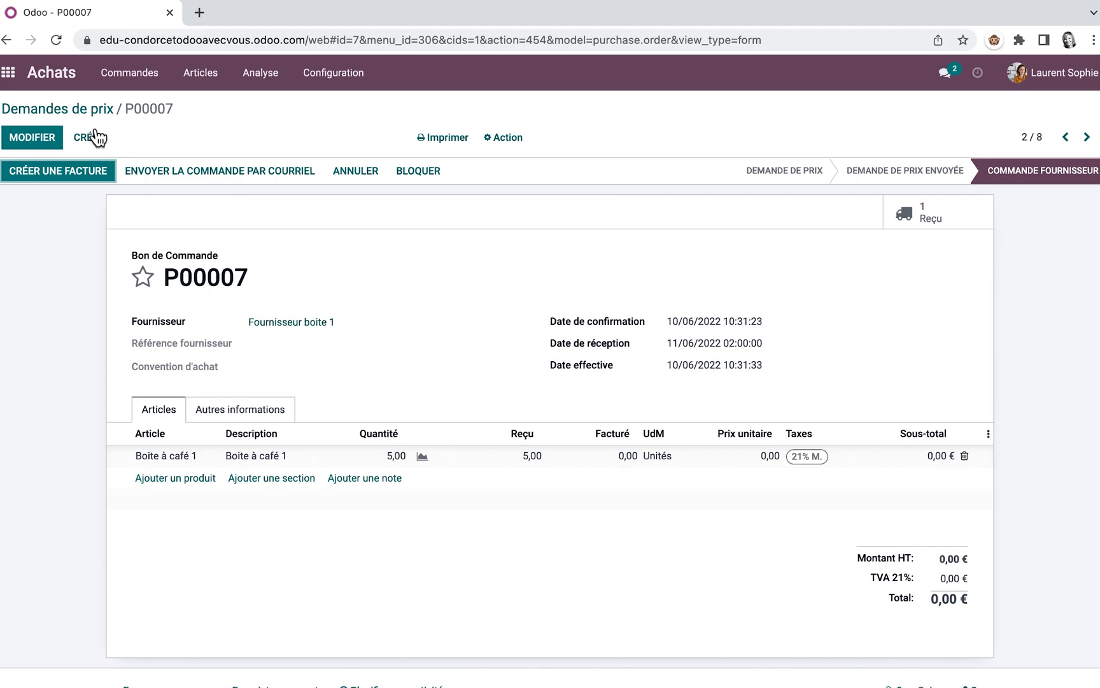
click(8, 40)
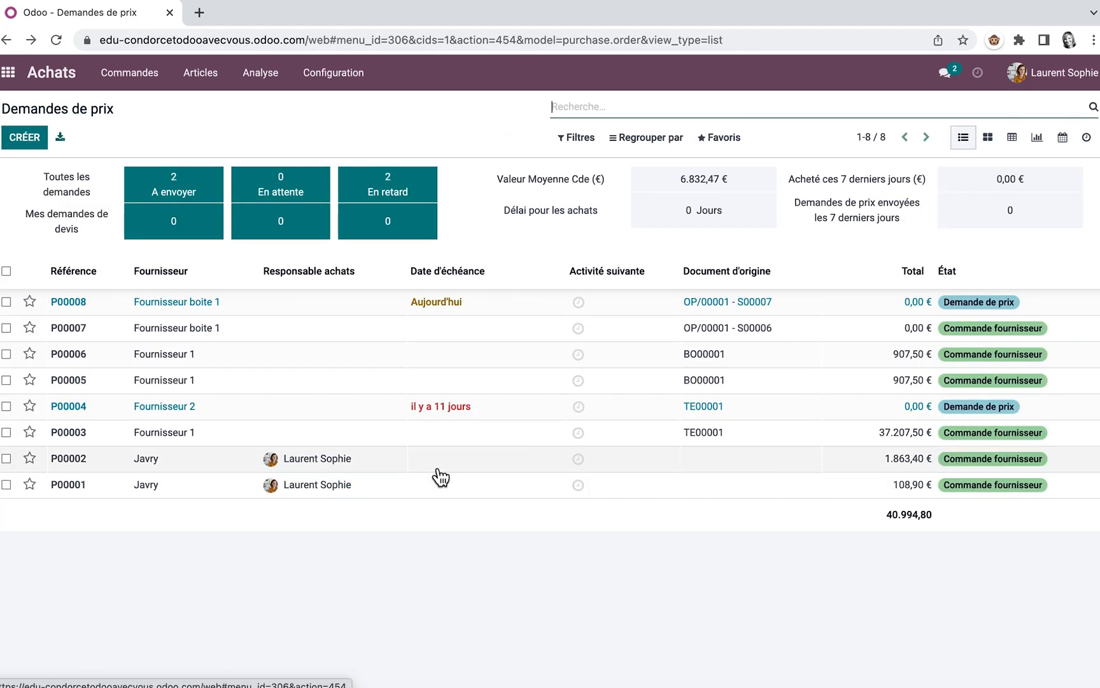
click(212, 314)
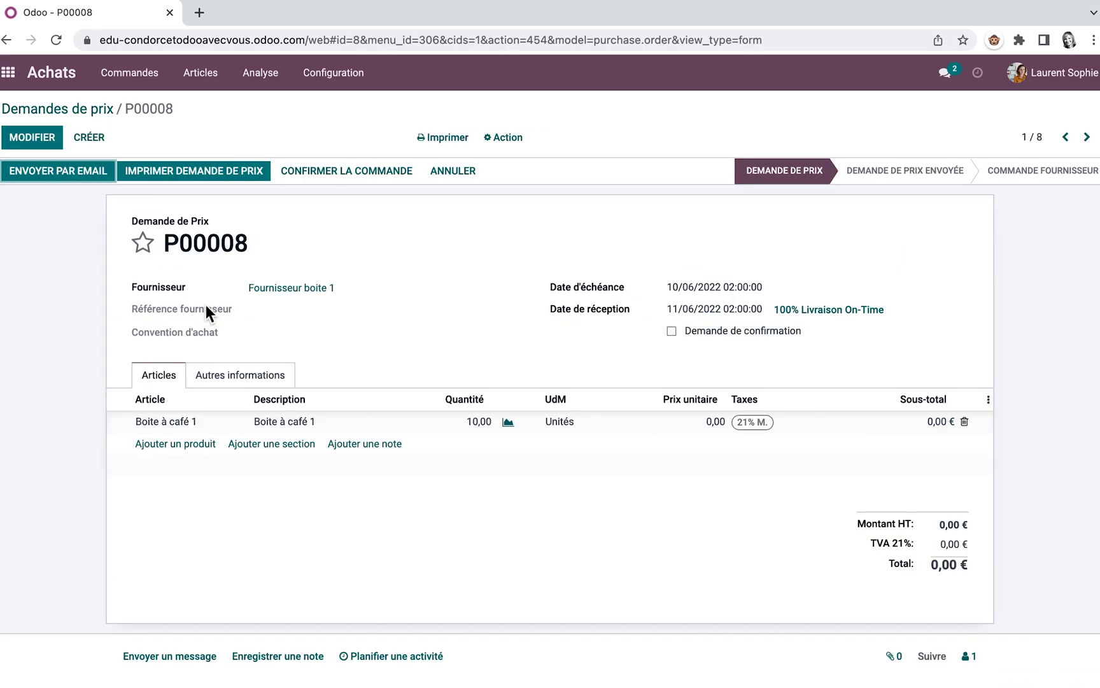
mouse_move(205, 306)
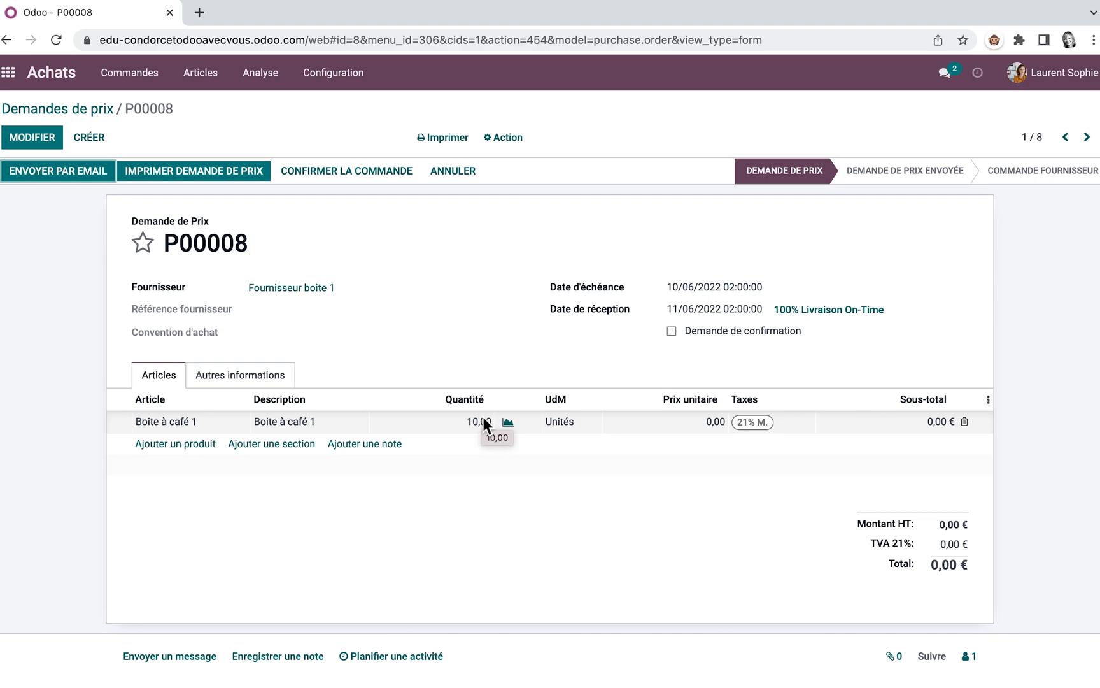
click(375, 171)
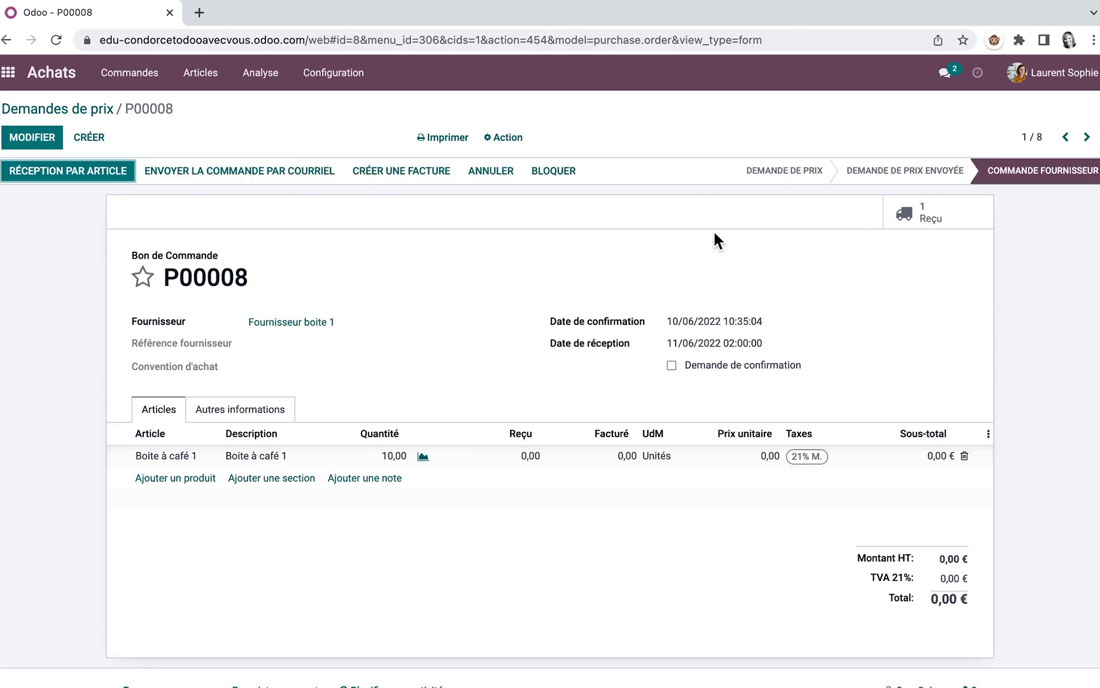
- Open the receipt linked to this purchase order and validate it for the full demanded quantity
click(901, 222)
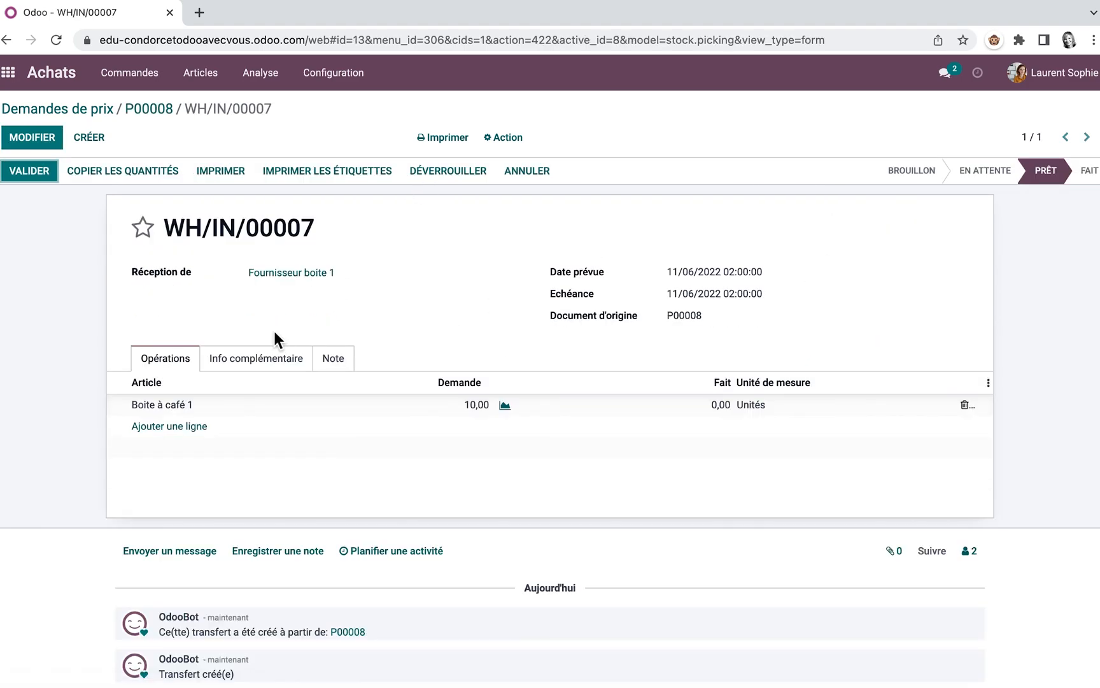
click(30, 172)
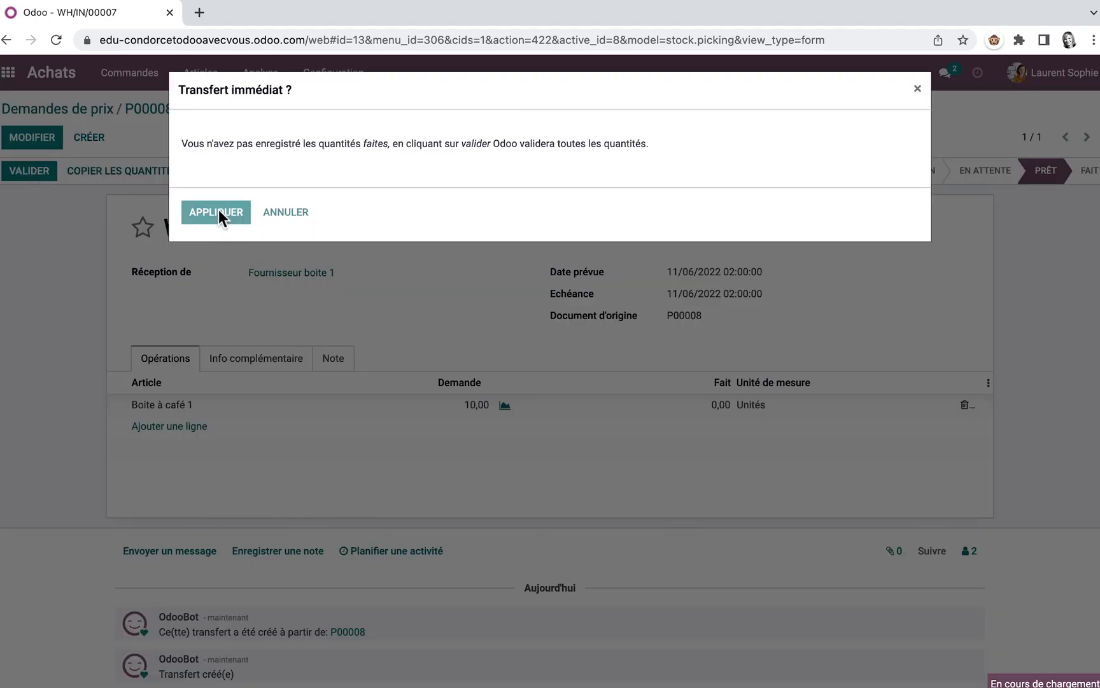
click(218, 210)
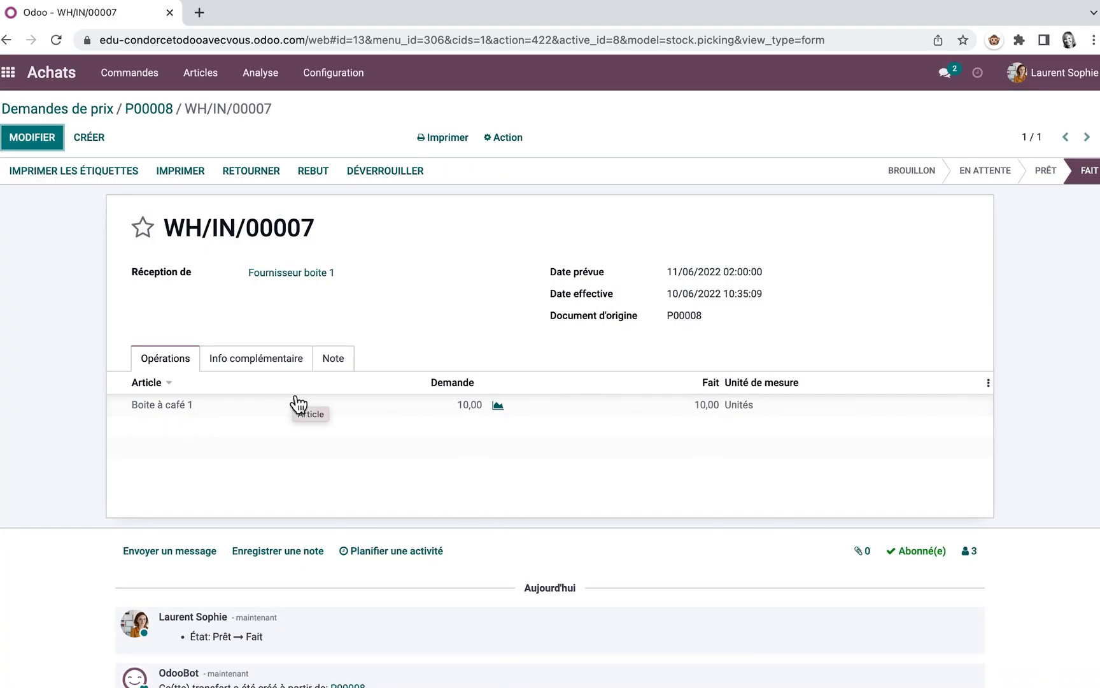
- Switch to the Ventes app, open the delivery of the newest Boite à café sales order and validate it for all quantities
click(9, 72)
click(726, 207)
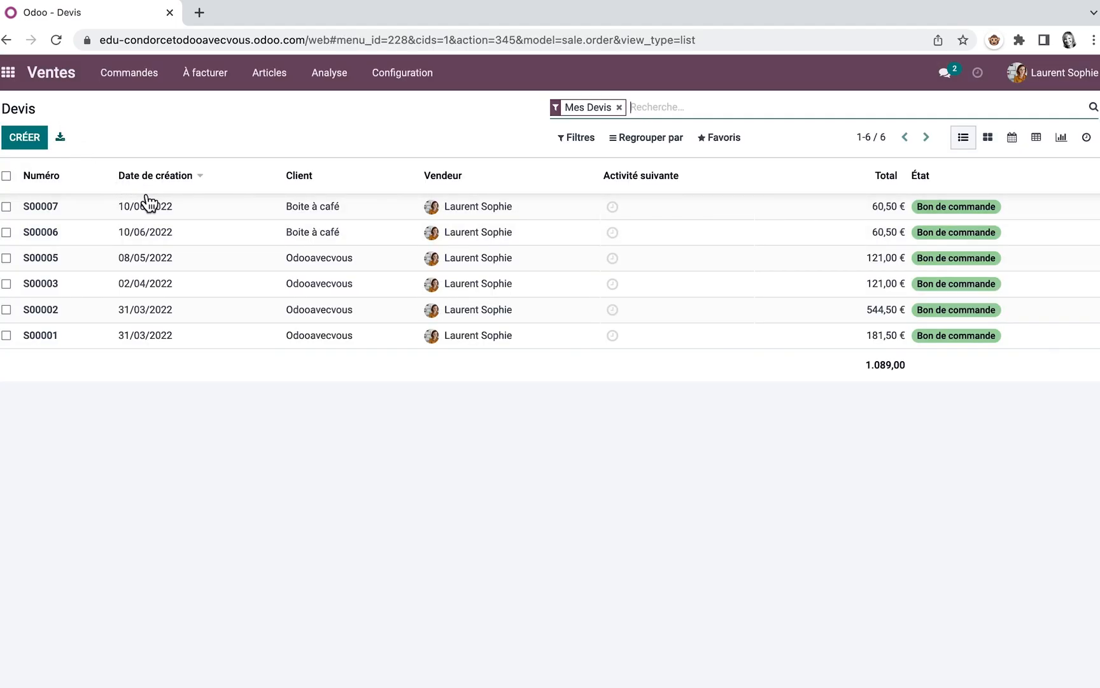
click(149, 210)
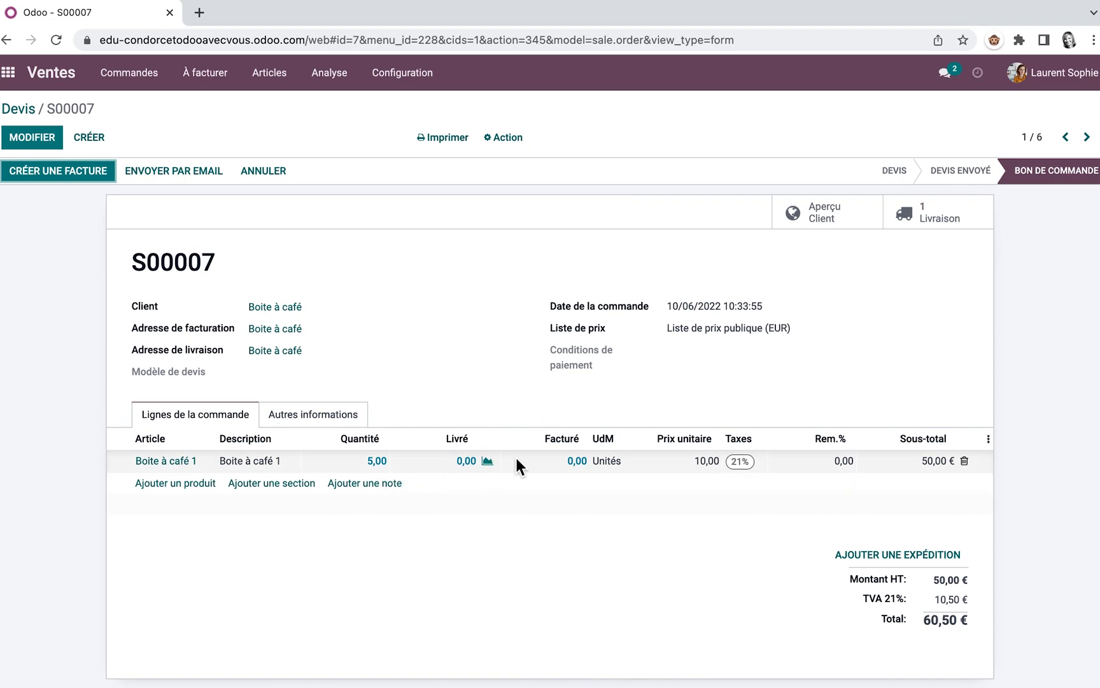
click(942, 207)
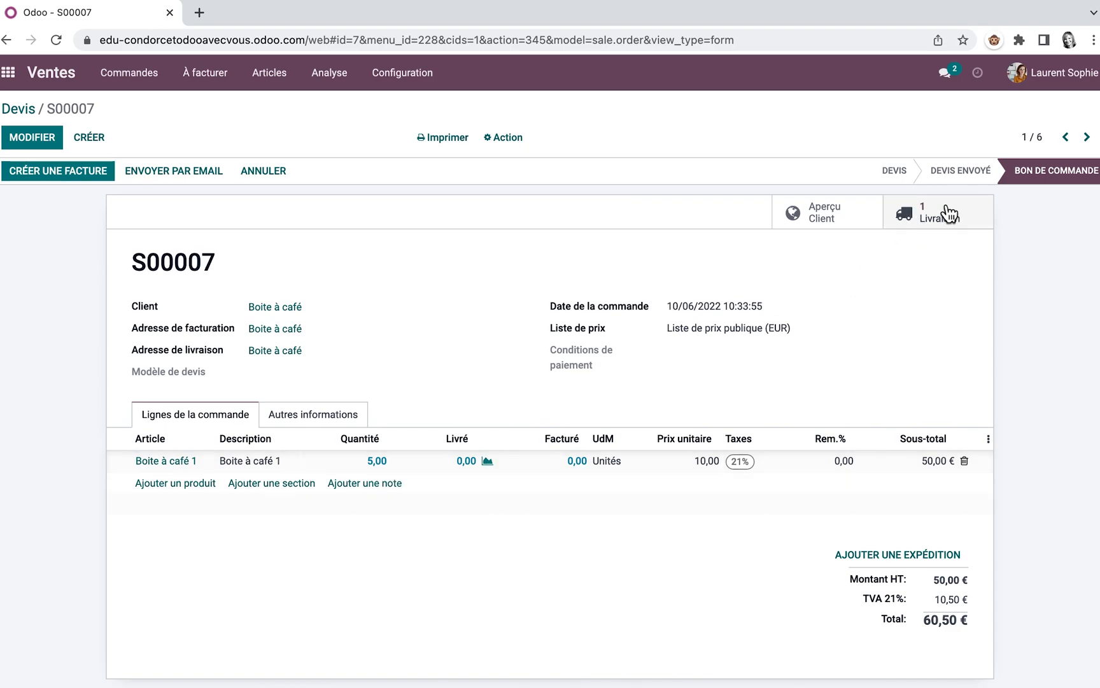
click(31, 170)
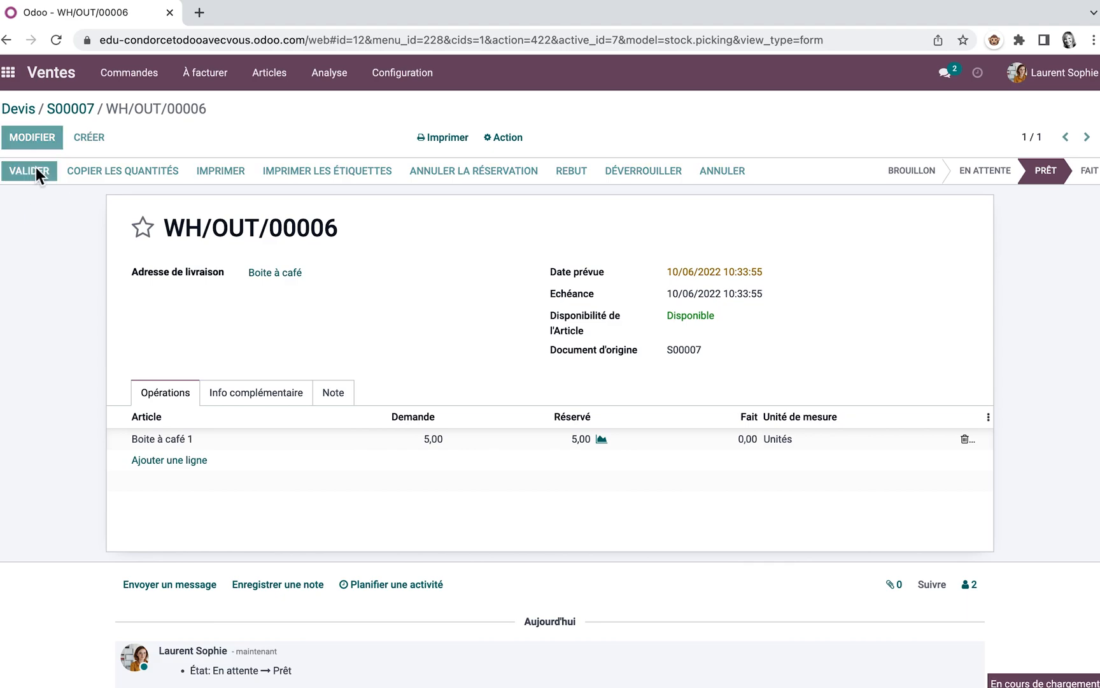
click(216, 212)
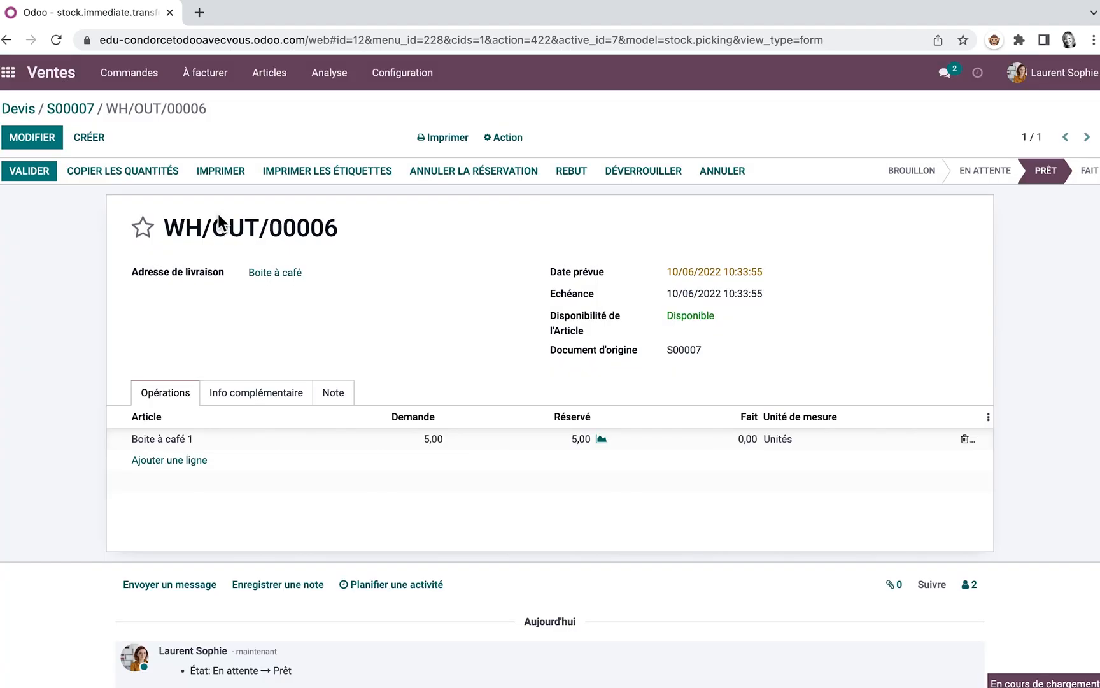
- Open the product catalogue and check the available stock of Boite à café 1
click(274, 74)
click(267, 104)
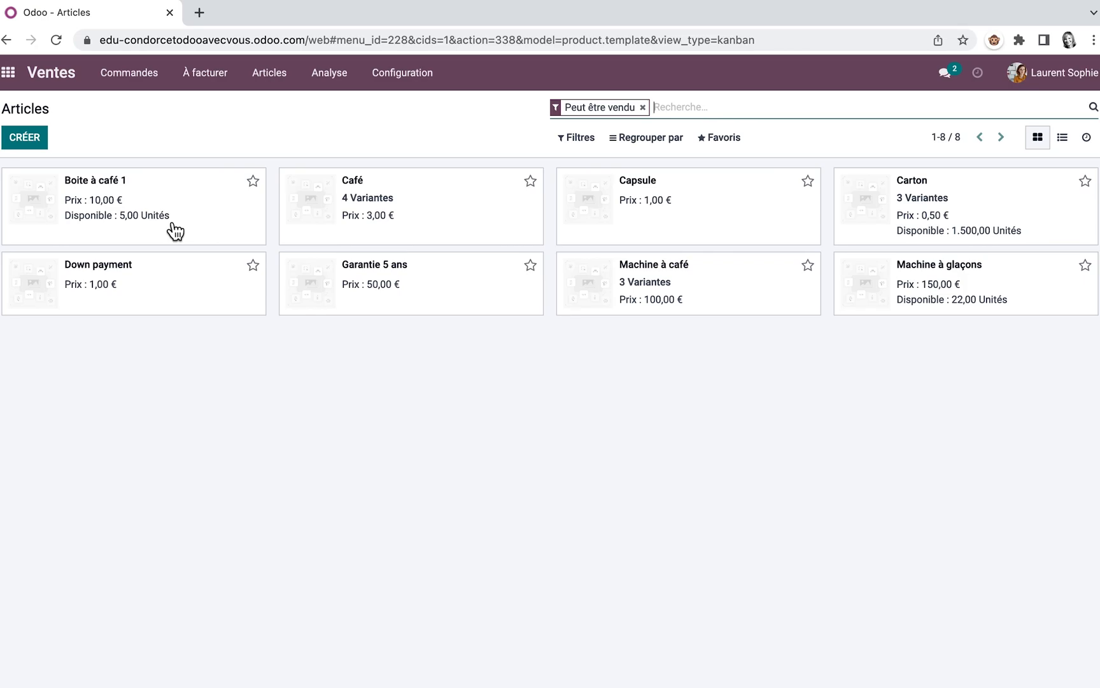
key(ctrl+Left)
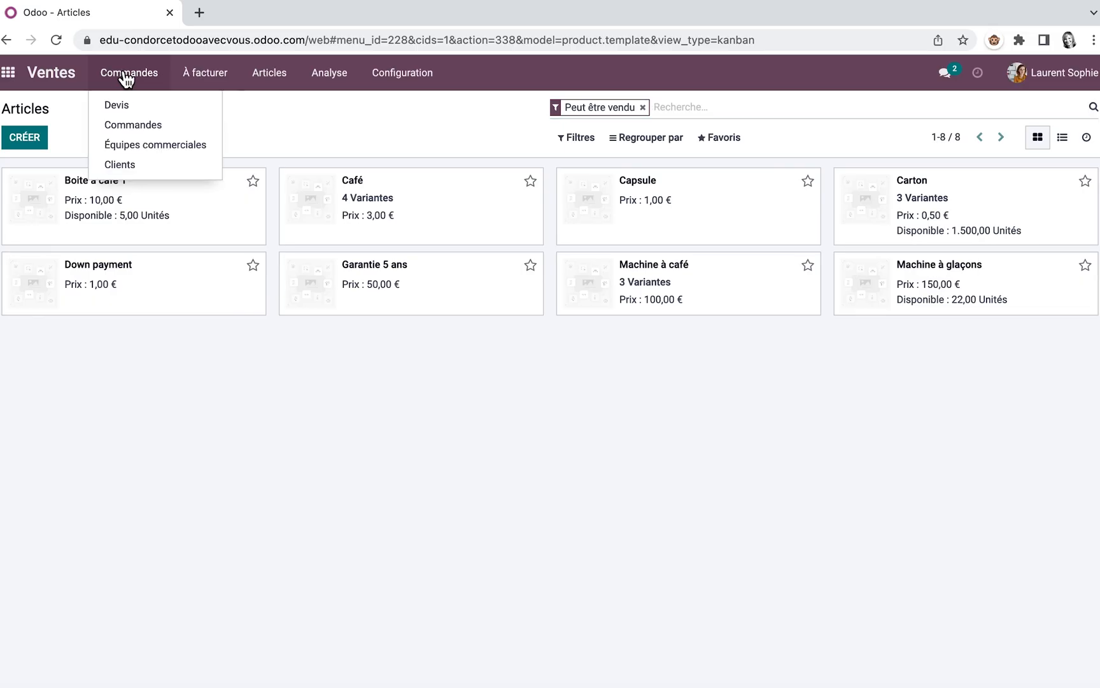
- Create a new quotation for the customer Boite à café
click(120, 102)
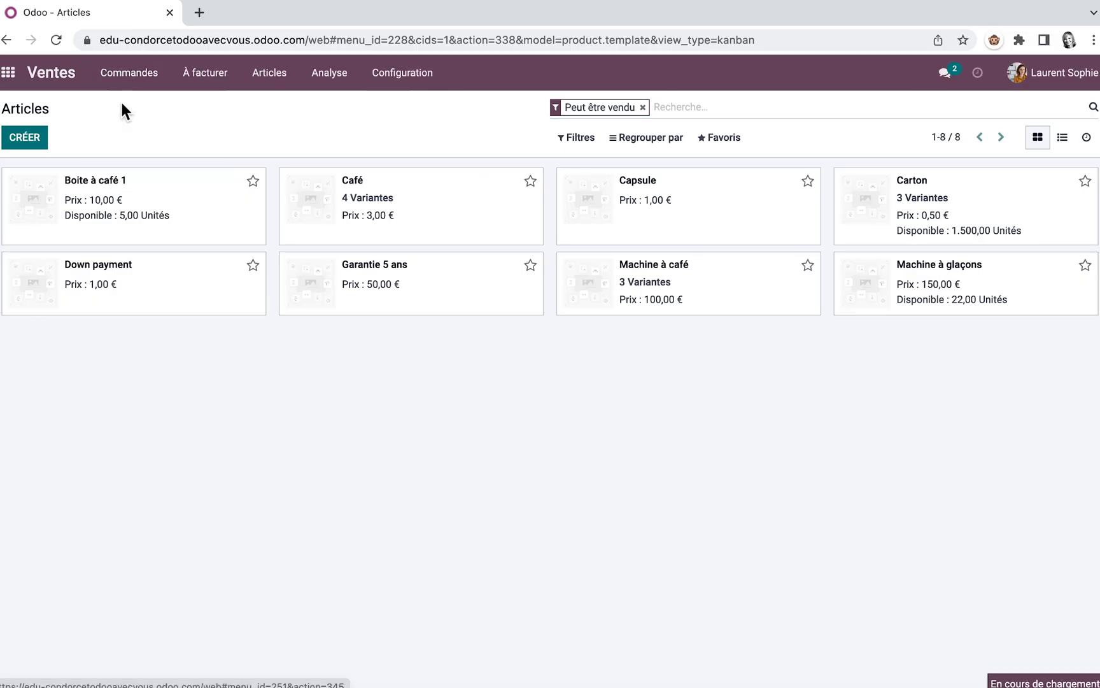
click(29, 140)
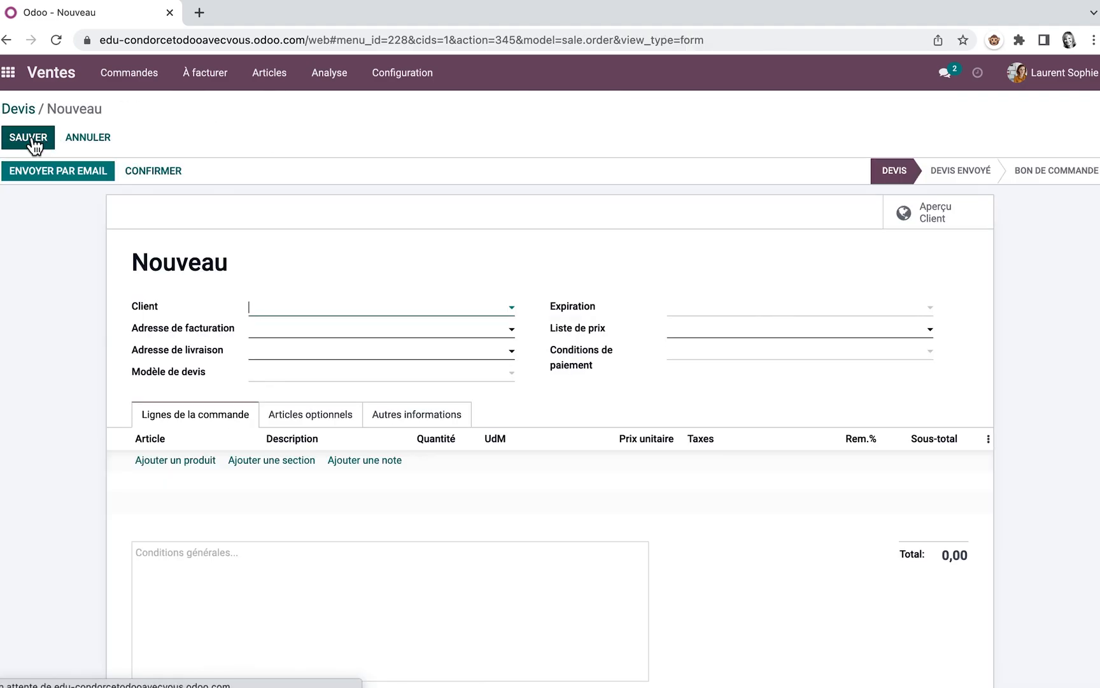
text(bo)
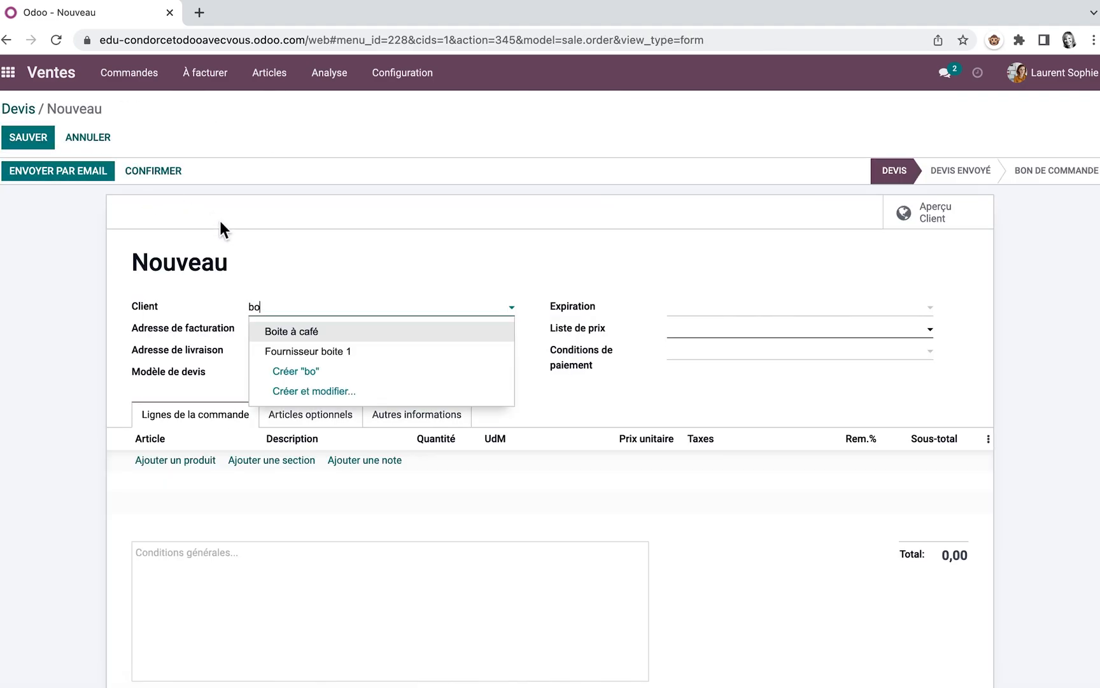
click(296, 337)
- Add a Boite à café 1 line with a quantity of 8, check its availability and confirm the quotation
click(175, 461)
text(boit)
click(181, 488)
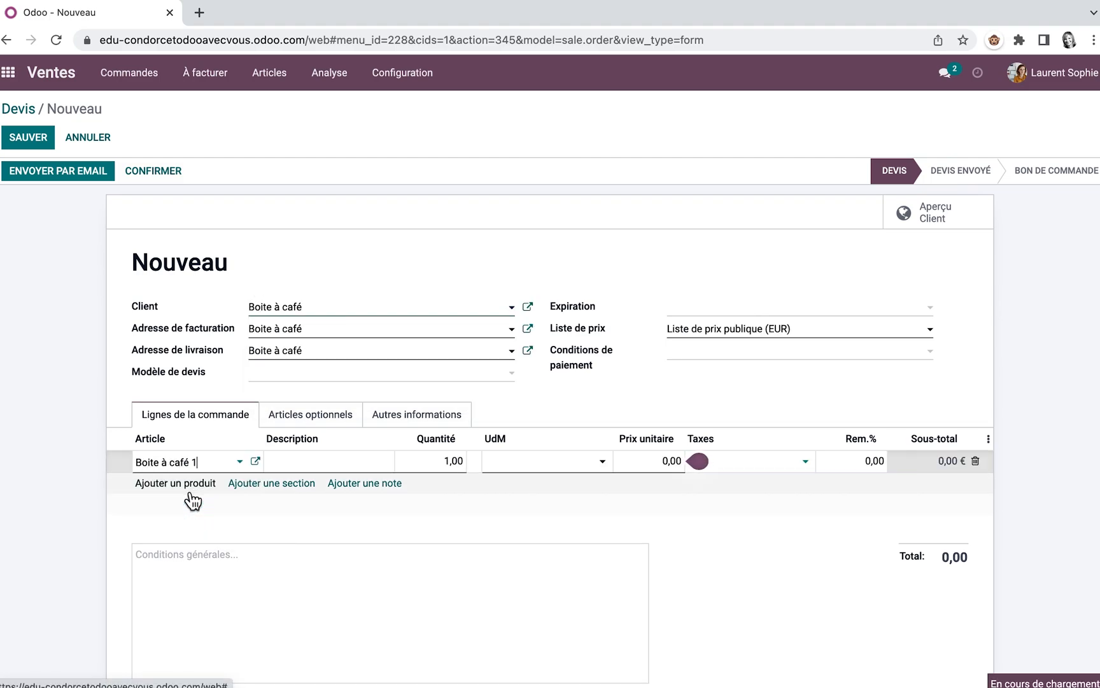
click(459, 460)
text(8)
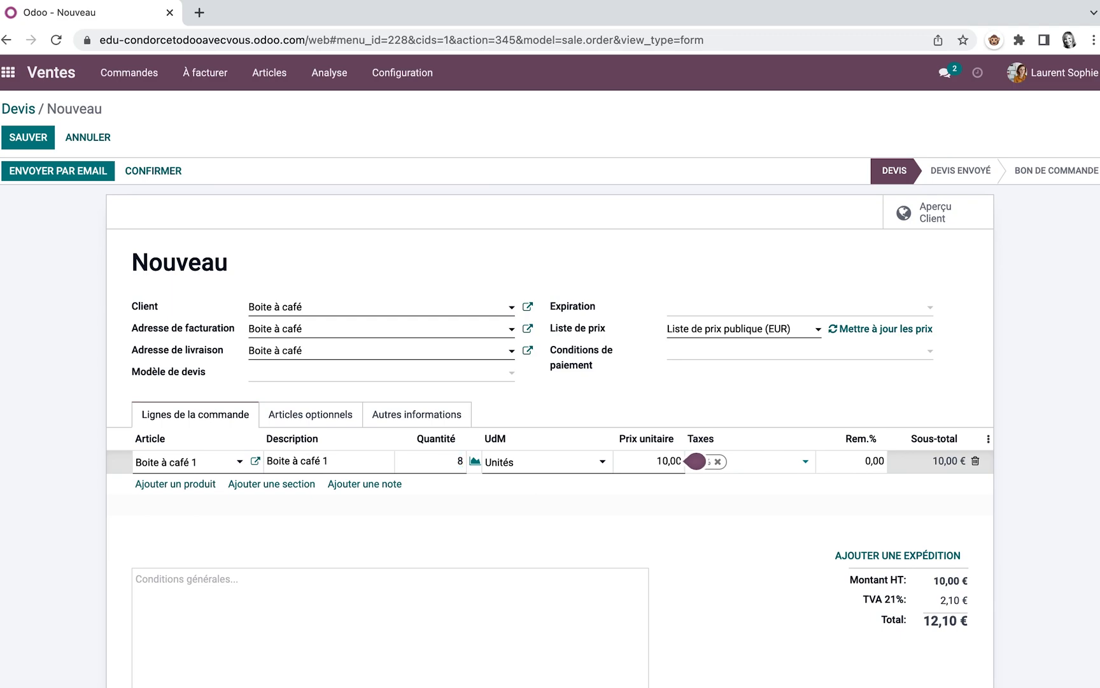
click(475, 461)
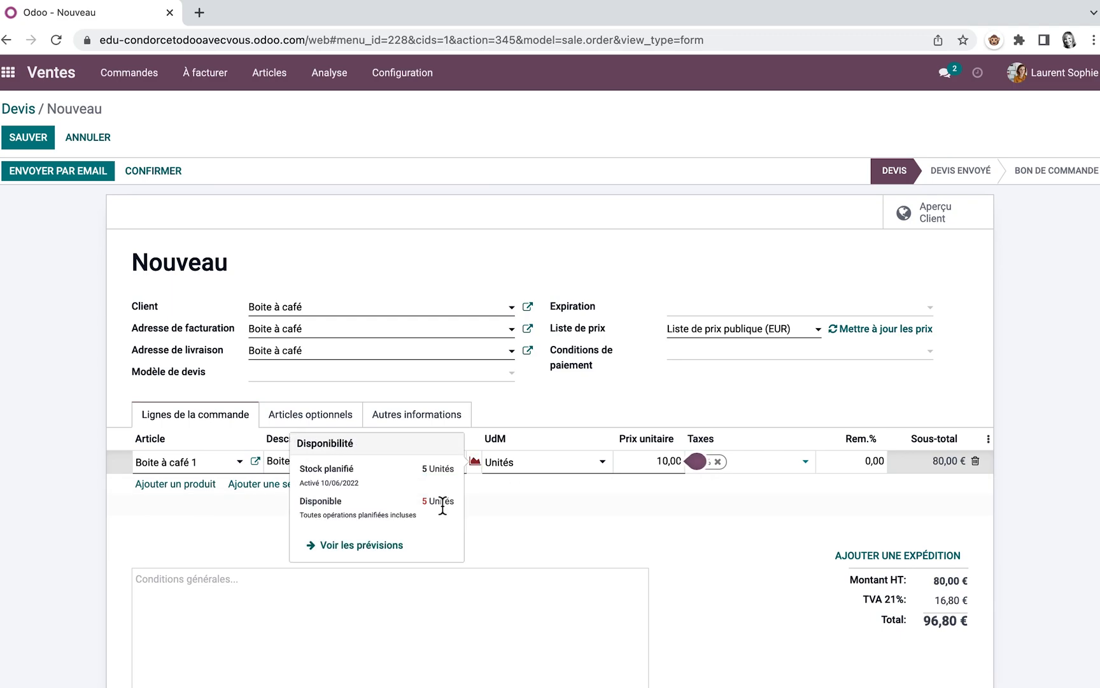
click(593, 411)
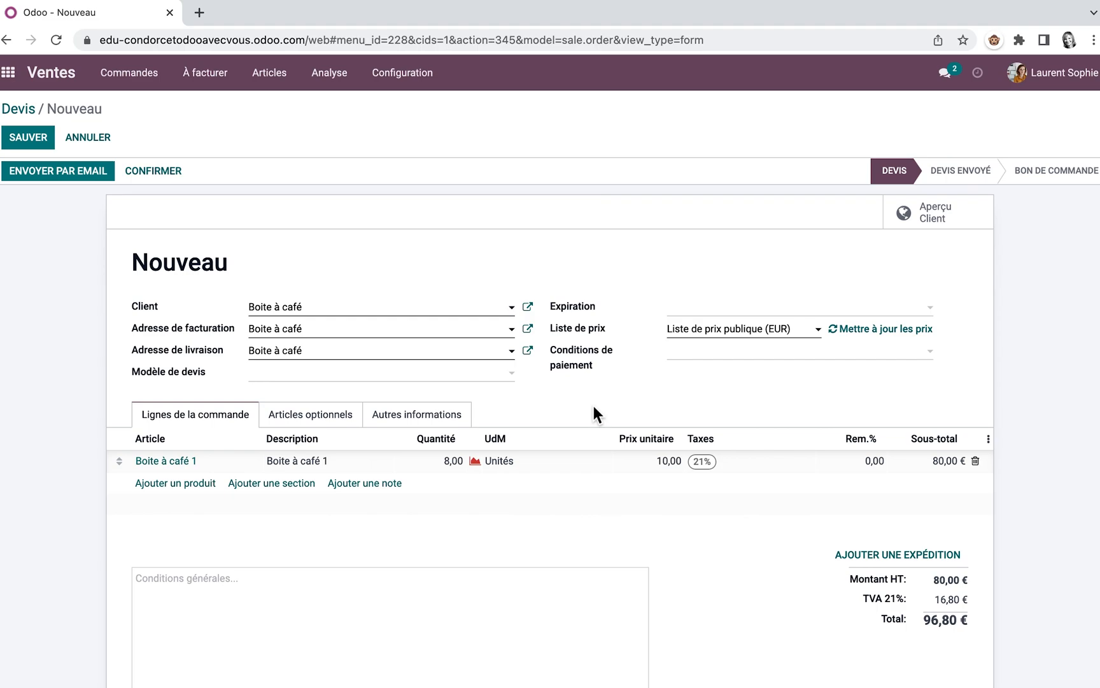
click(165, 170)
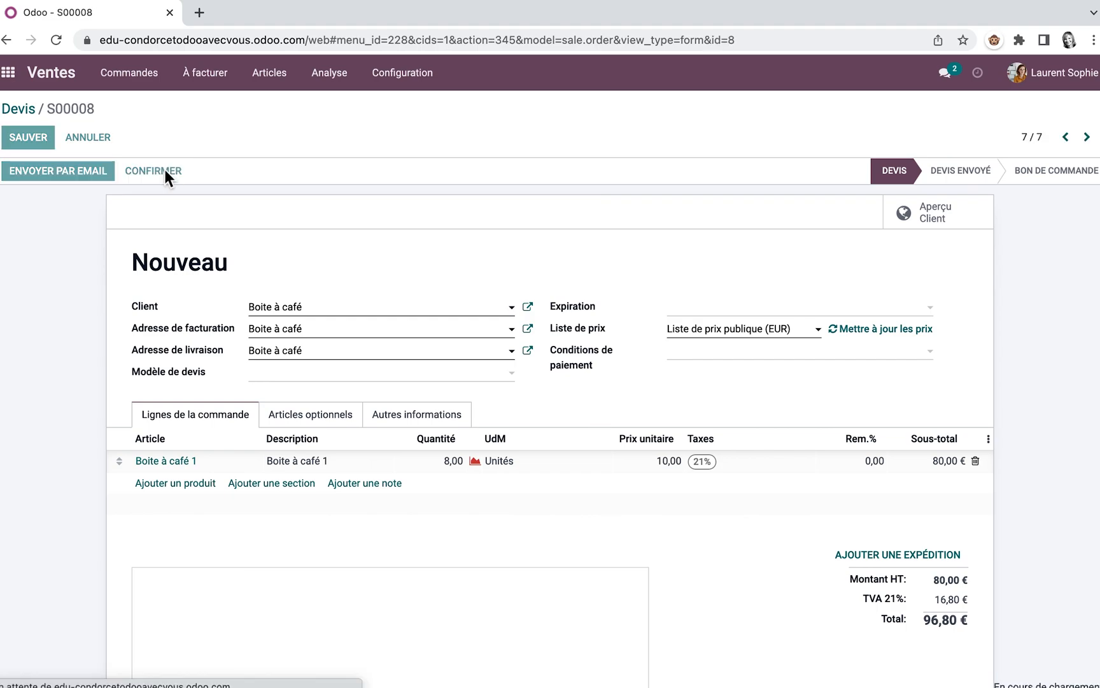
- Switch to the Achats app and open the newest price request for Fournisseur boite 1 to examine its quantity
click(9, 73)
click(283, 312)
click(184, 298)
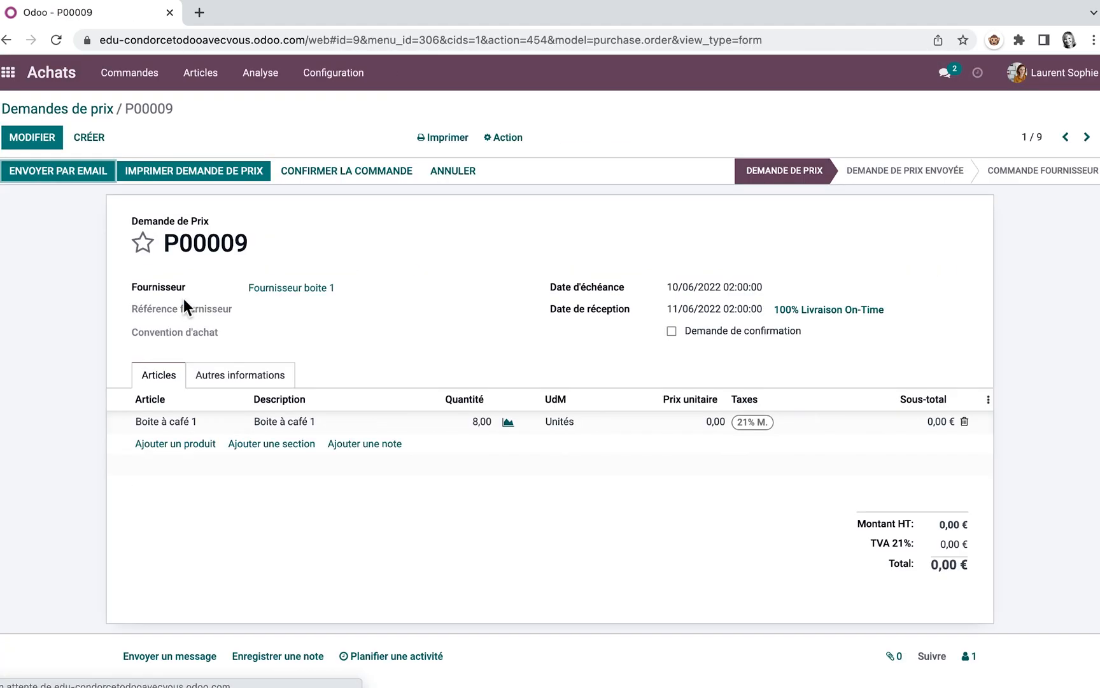
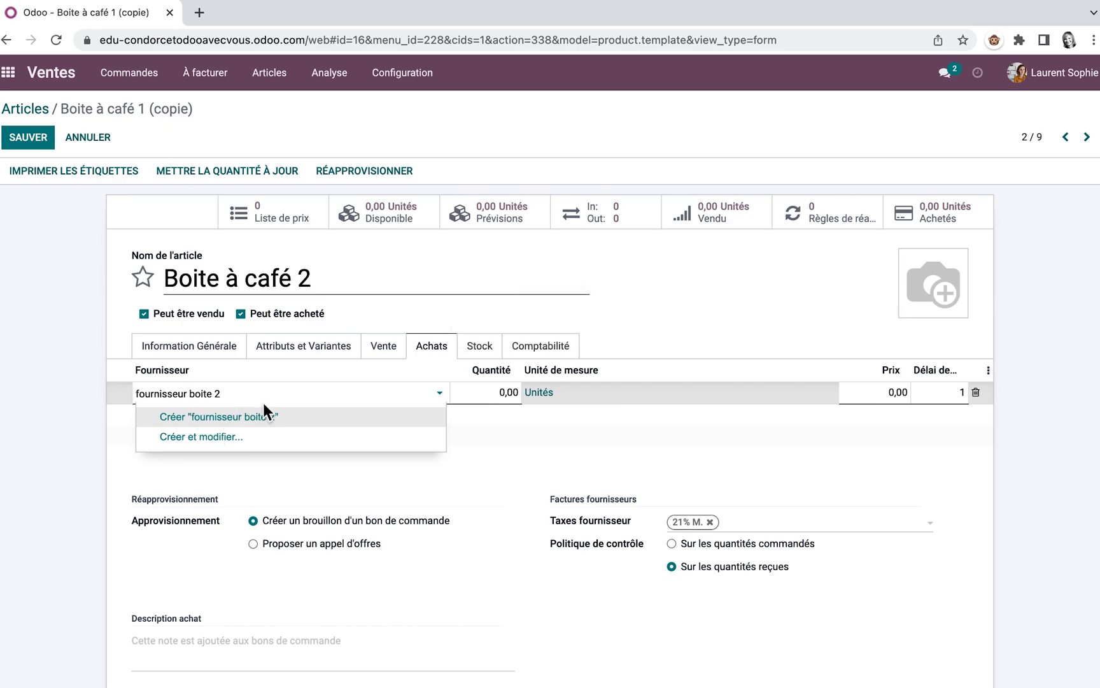
- Create fournisseur boite 2 as the supplier of Boite à café 2 and check the product's stock routes
click(271, 419)
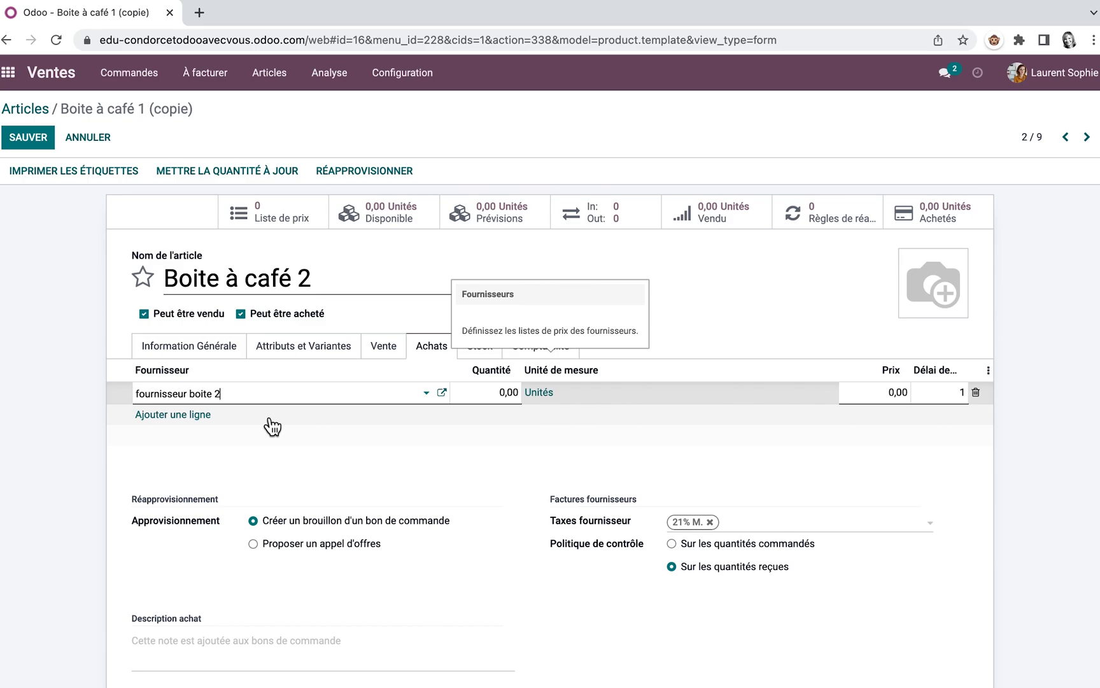
click(506, 392)
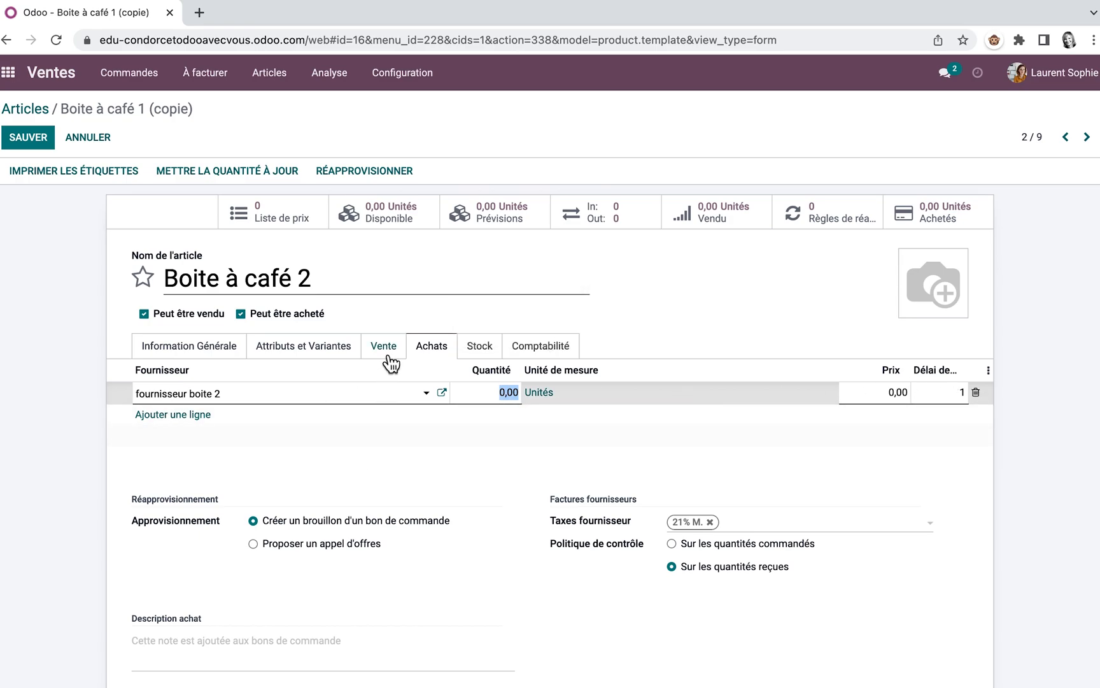
click(481, 356)
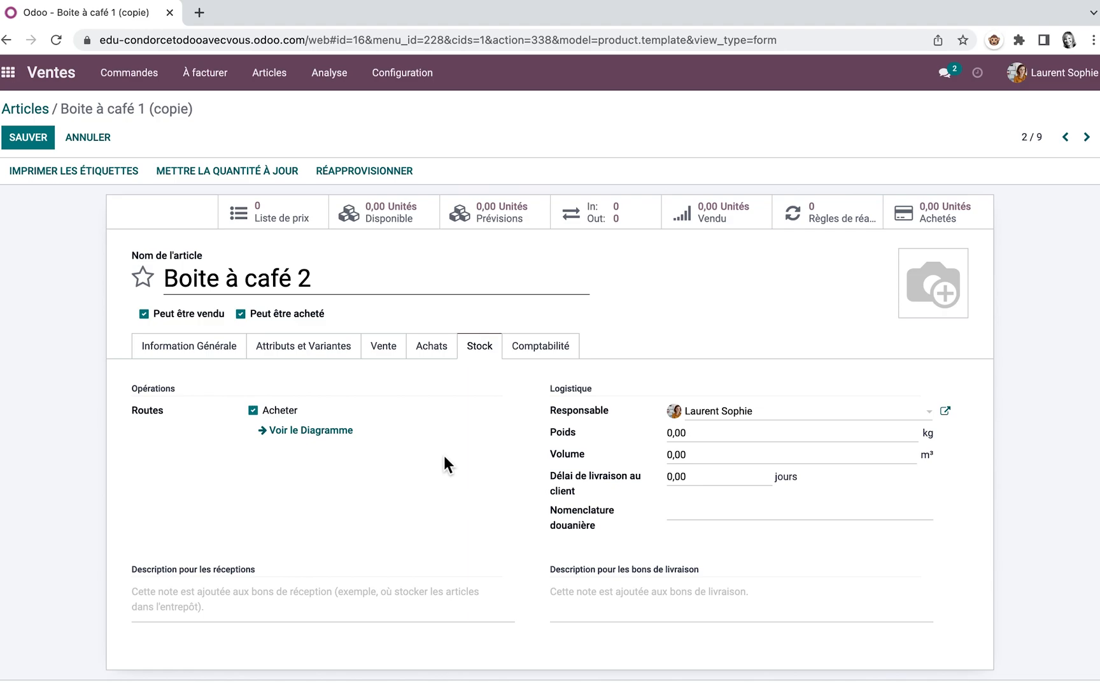
- Create a reordering rule for Boite à café 2 with a minimum quantity of 5 and a maximum of 10
click(849, 211)
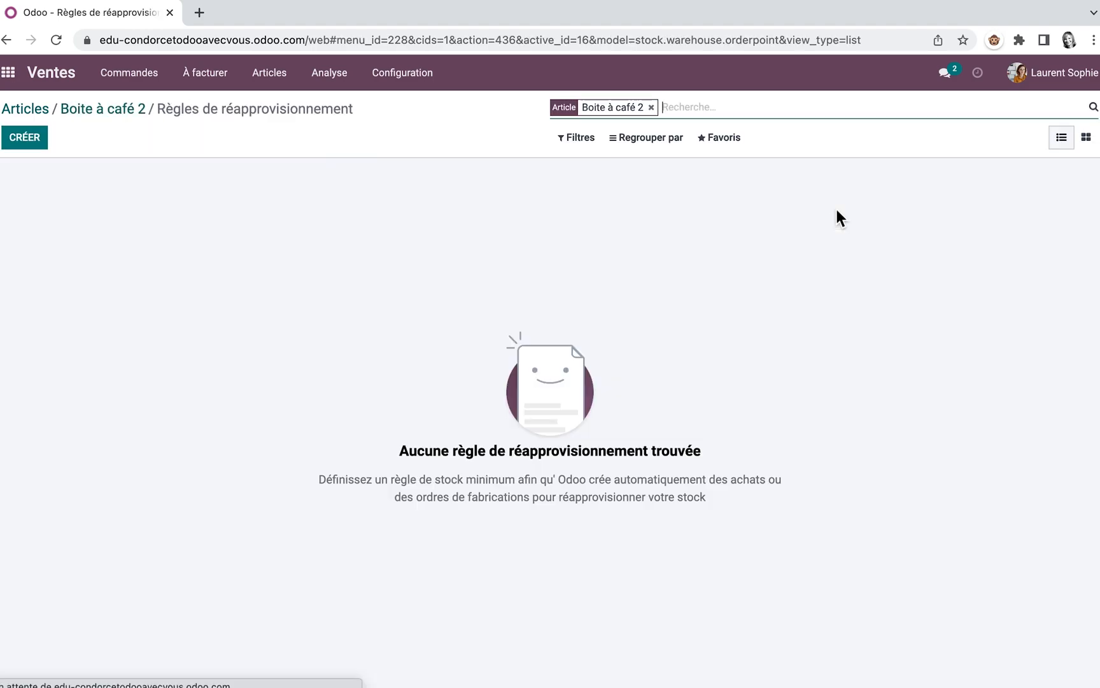
click(20, 139)
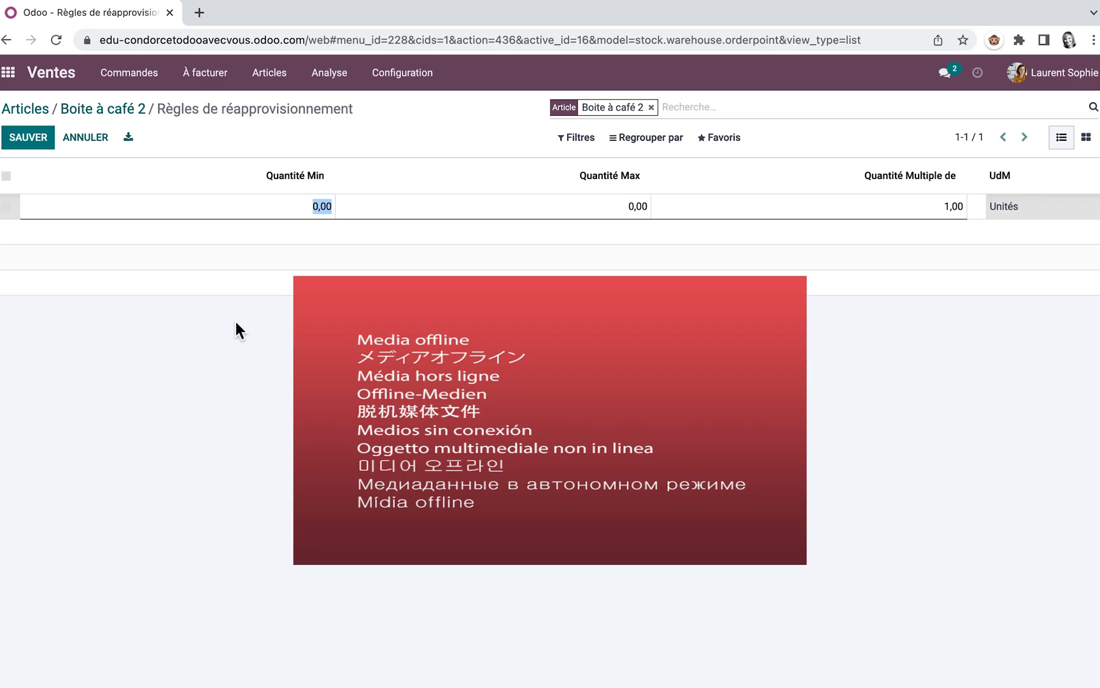
text(5)
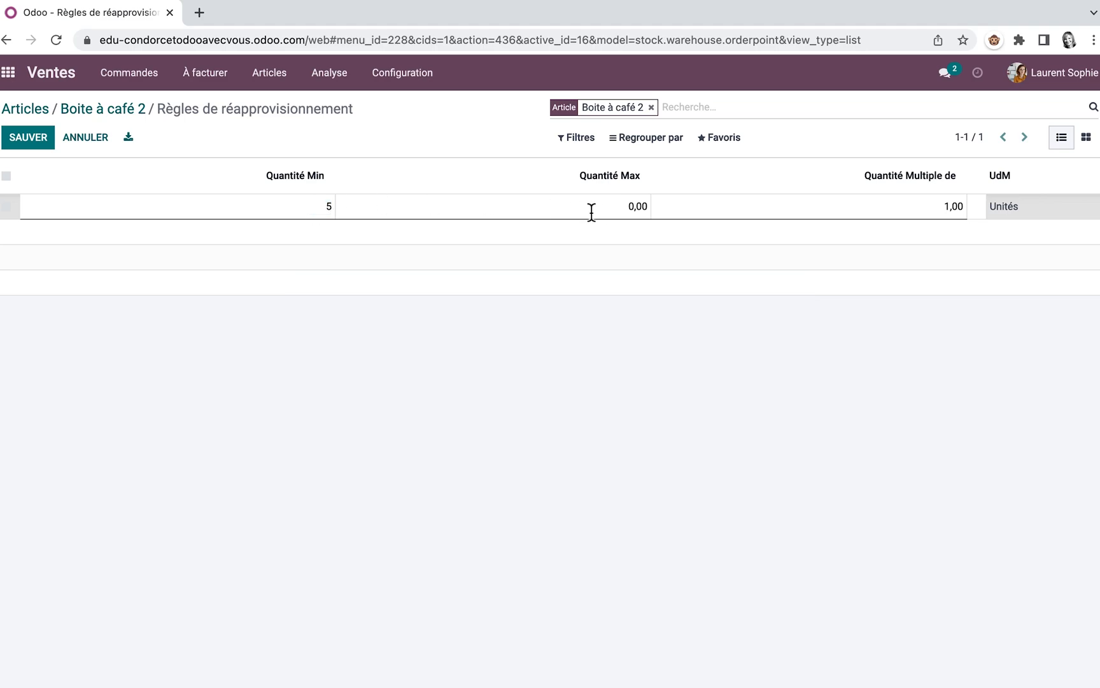
click(627, 207)
text(10)
click(475, 261)
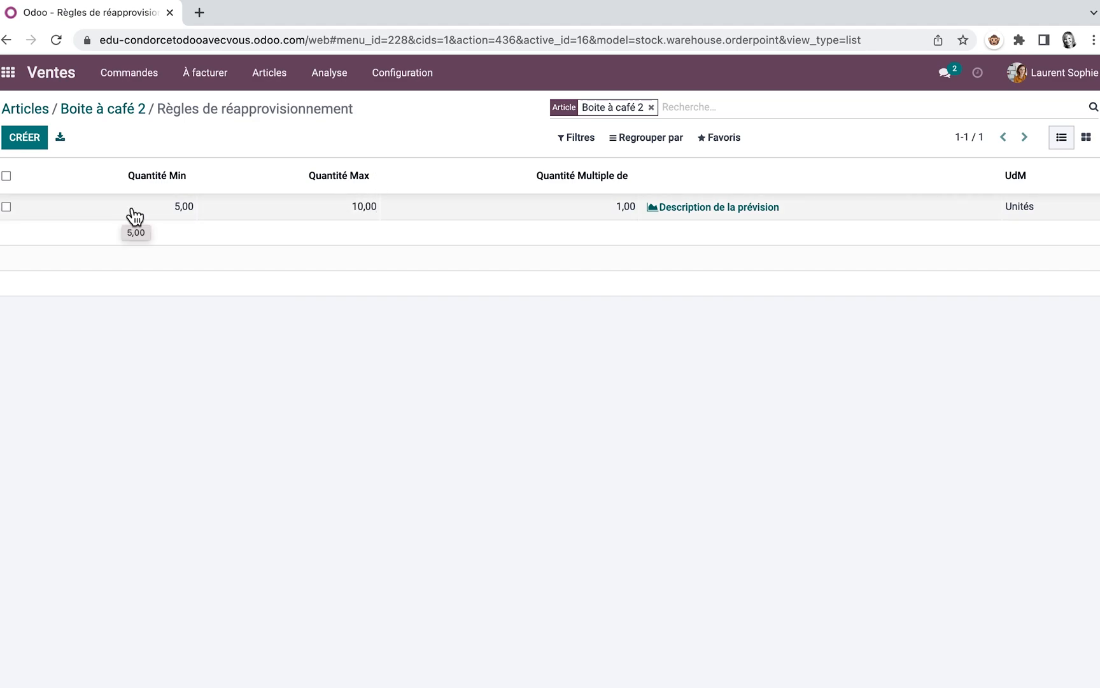
- Start another sales quotation with Boite à café as the customer
click(139, 77)
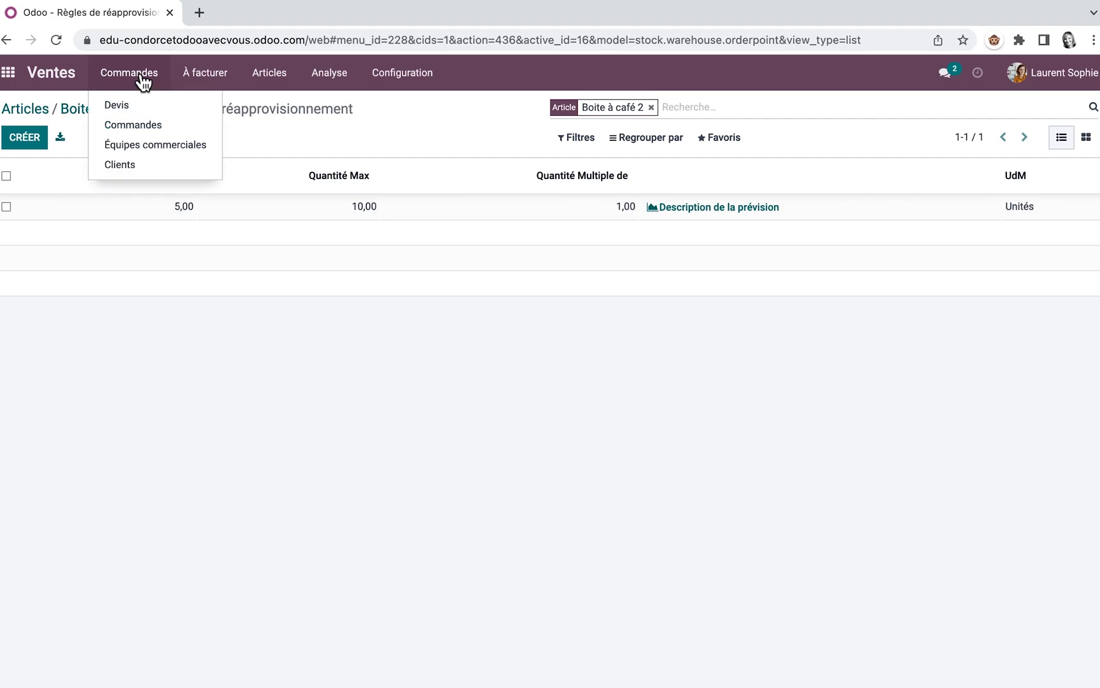
click(137, 107)
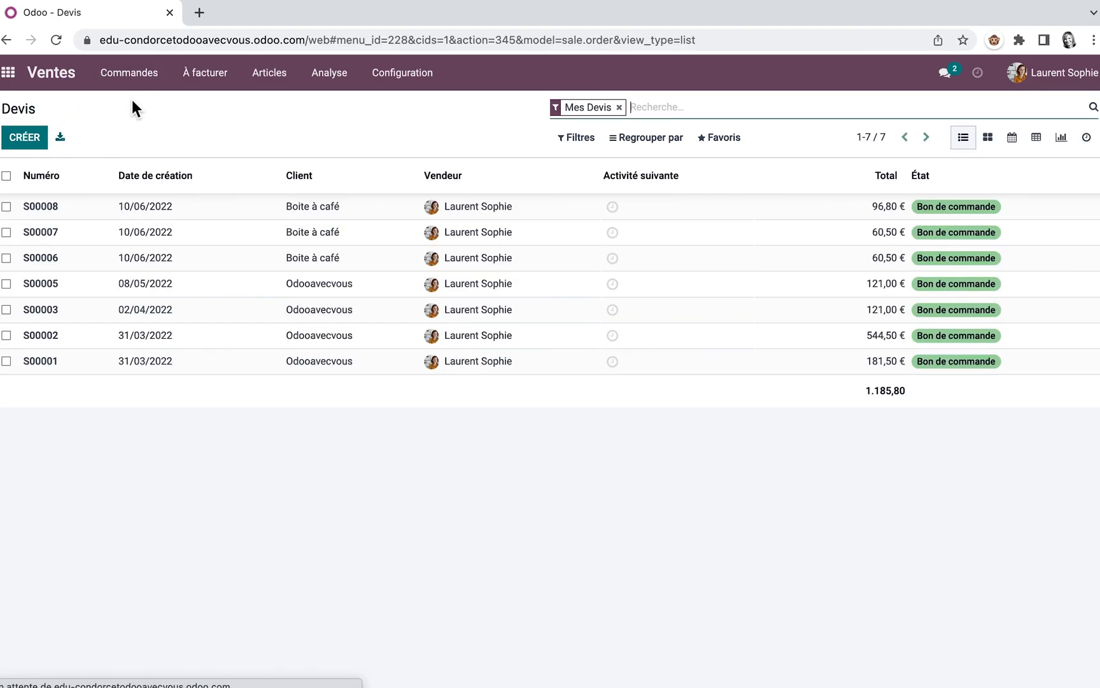
click(24, 137)
text(boite)
click(321, 328)
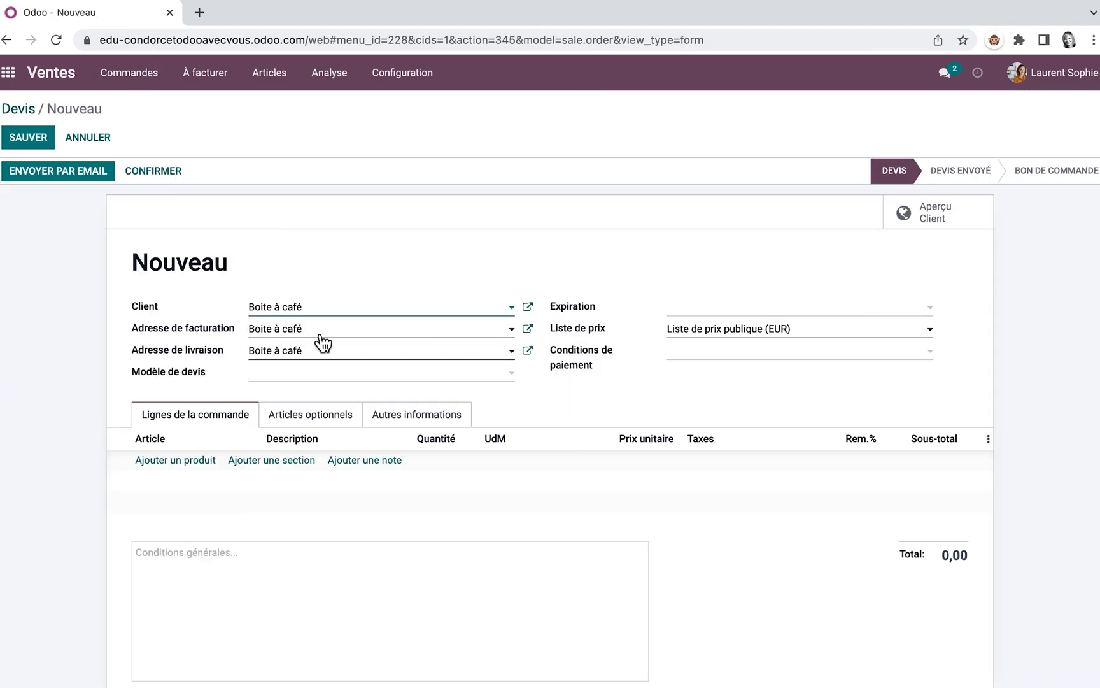
- Add a Boite à café 2 line with a quantity of 6 and confirm the quotation as a sales order
click(201, 462)
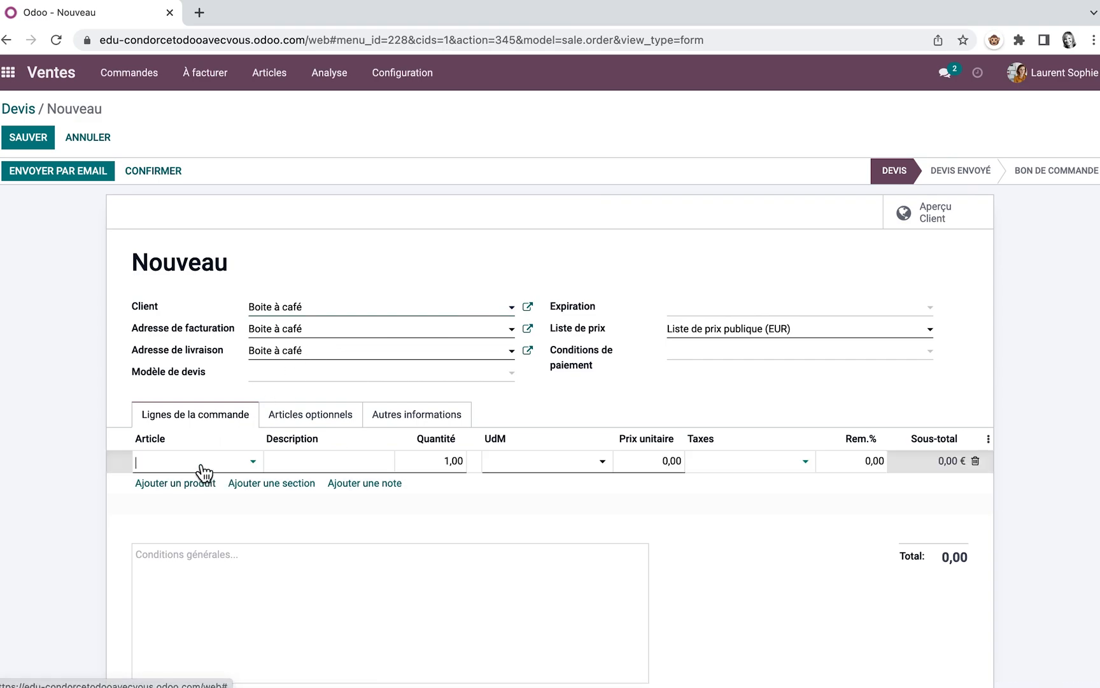
text(boite)
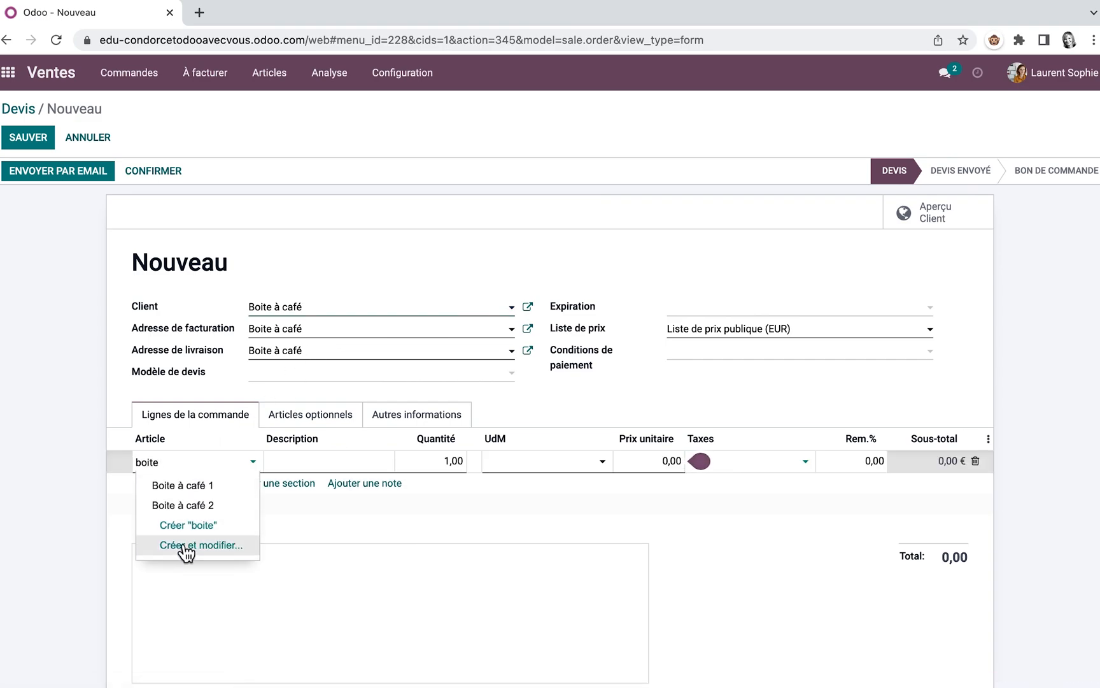
click(208, 507)
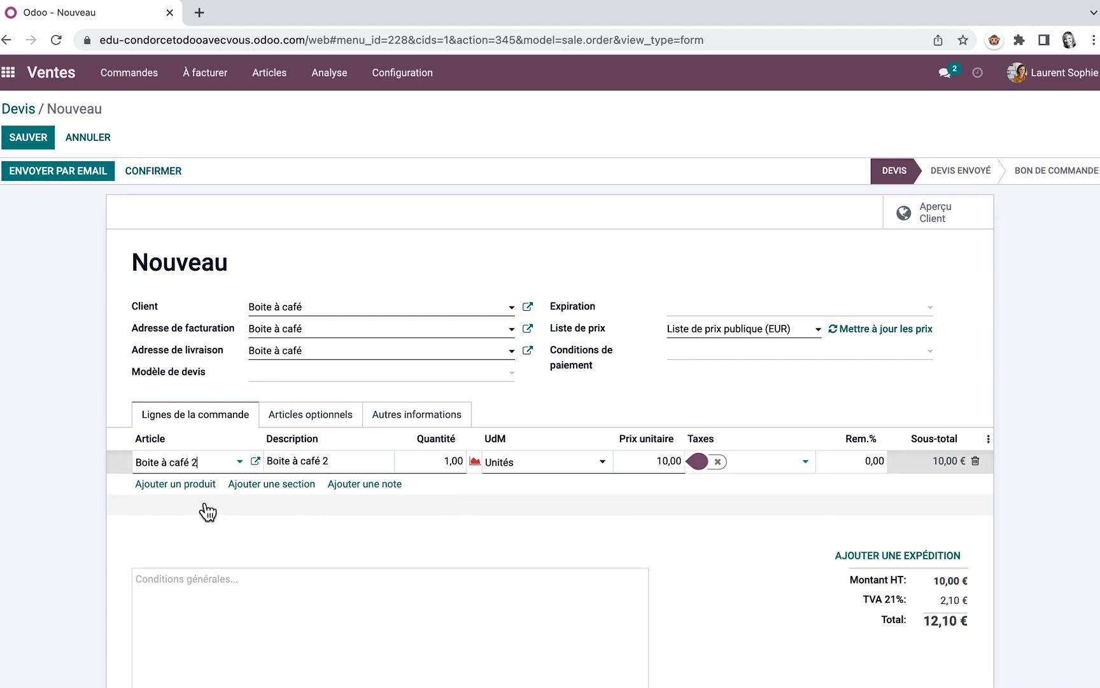
click(456, 462)
text(6)
click(161, 171)
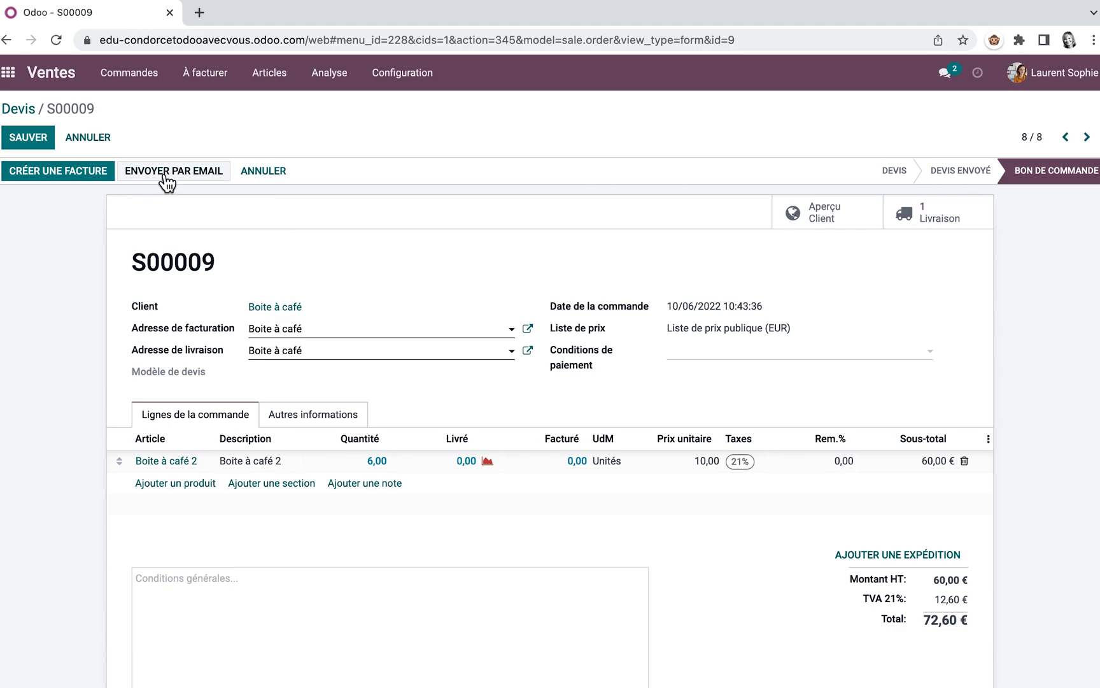
- Switch to the Achats app, open the price request for fournisseur boite 2 and confirm it as a purchase order
click(10, 73)
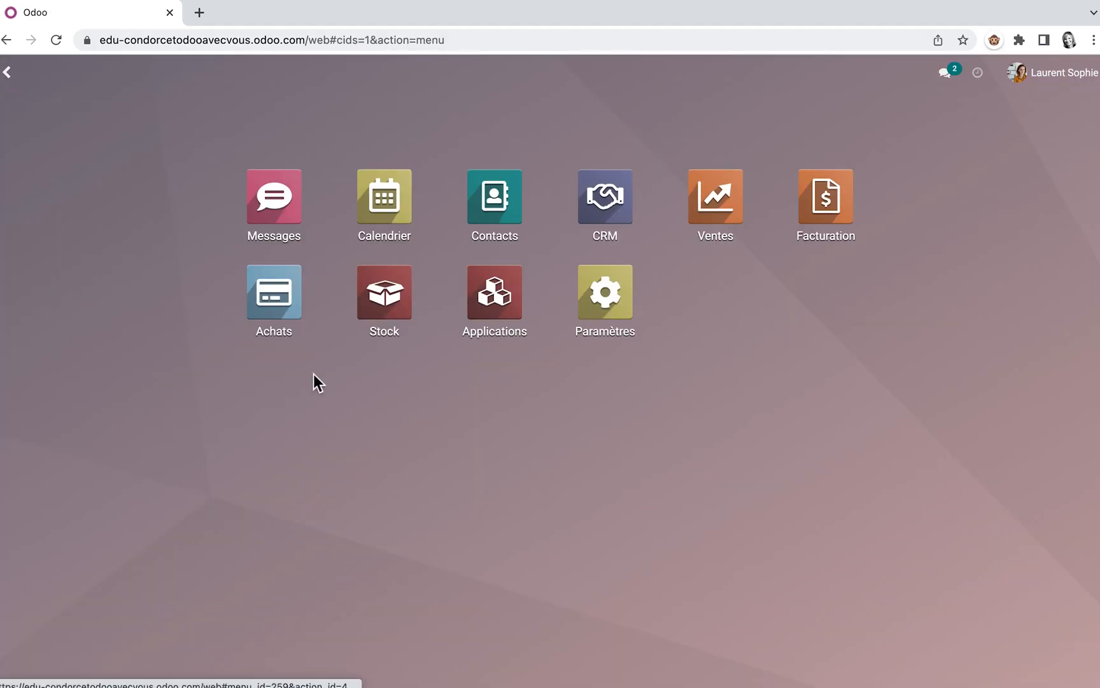
click(284, 309)
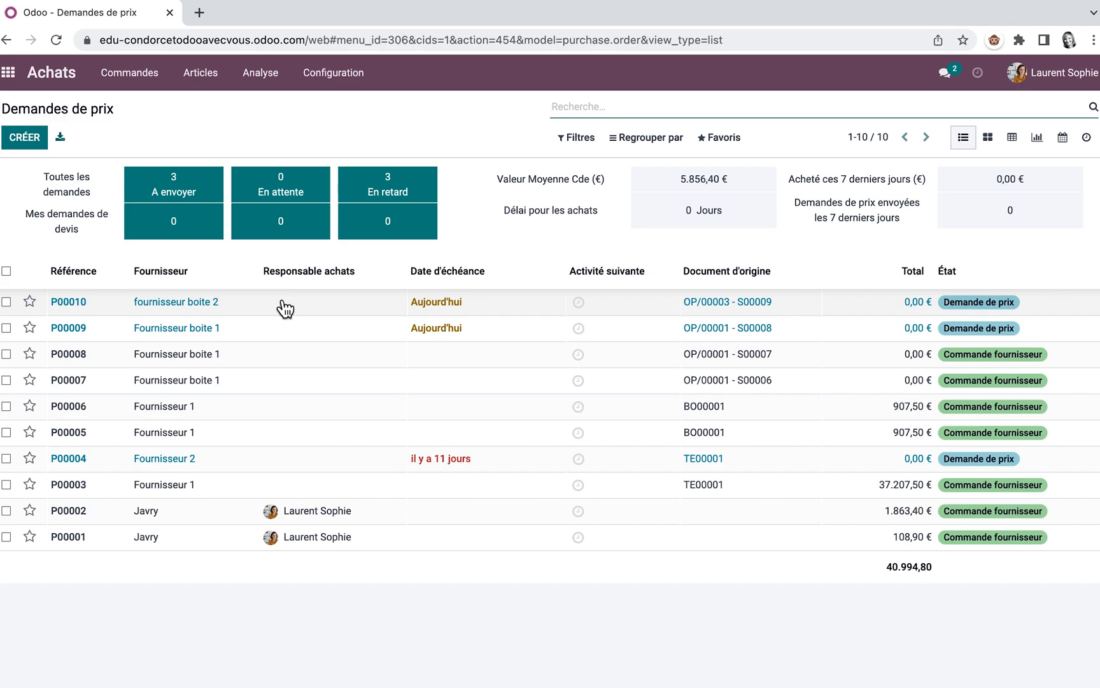
click(185, 303)
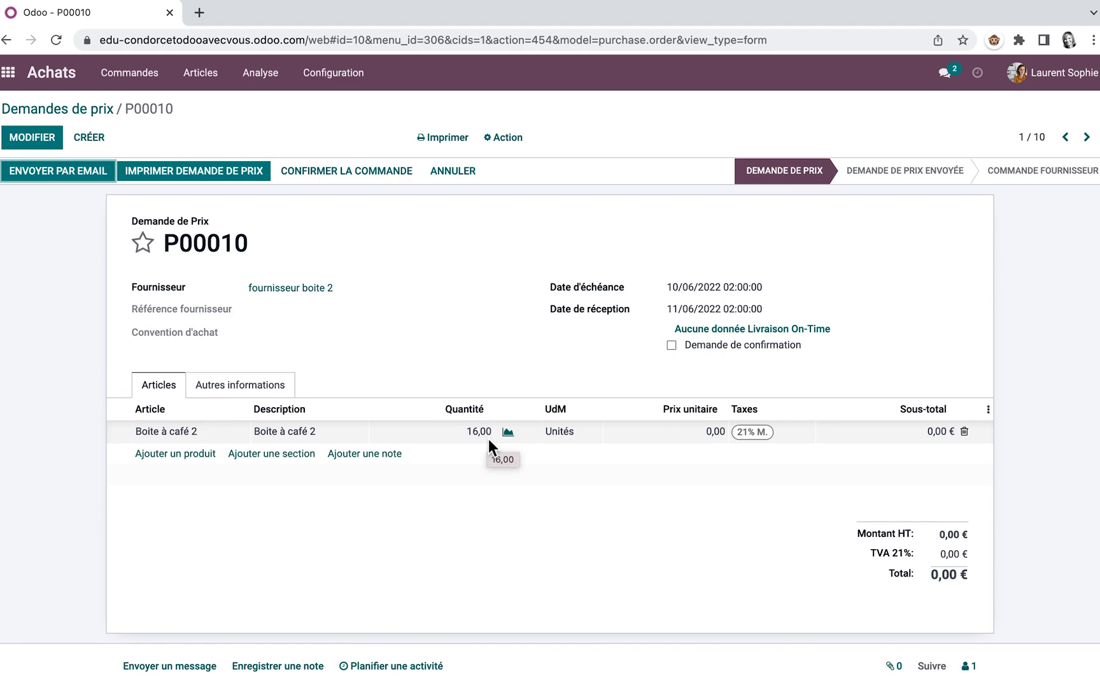
click(380, 178)
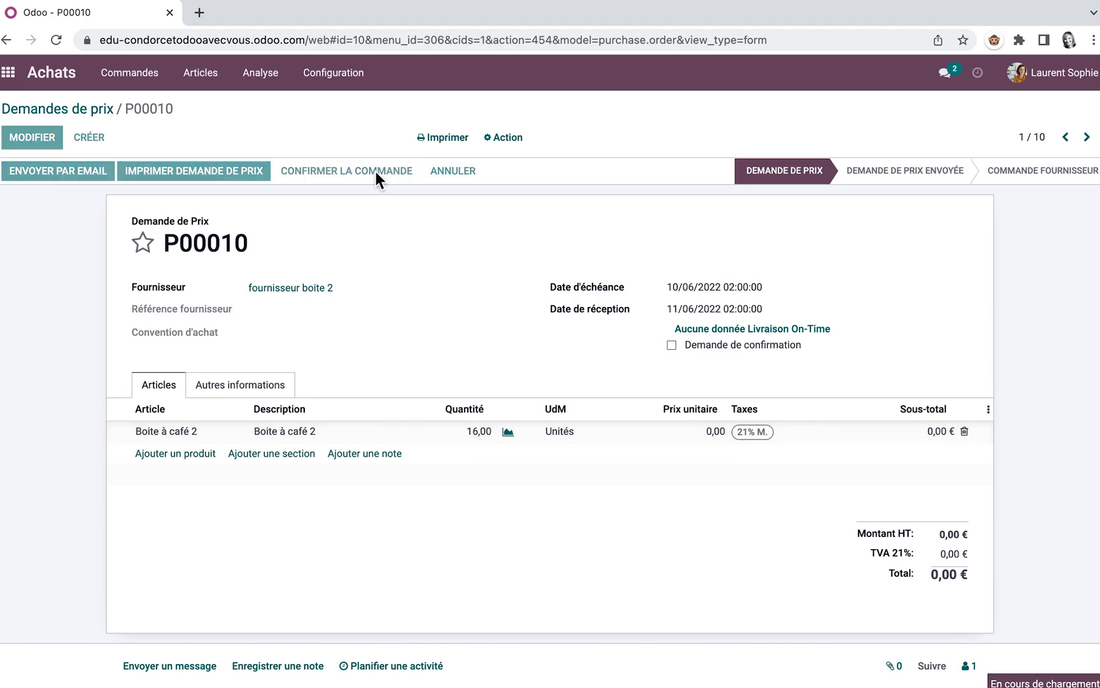
- Open the receipt linked to the fournisseur boite 2 order and validate it for the full demanded quantity
click(907, 216)
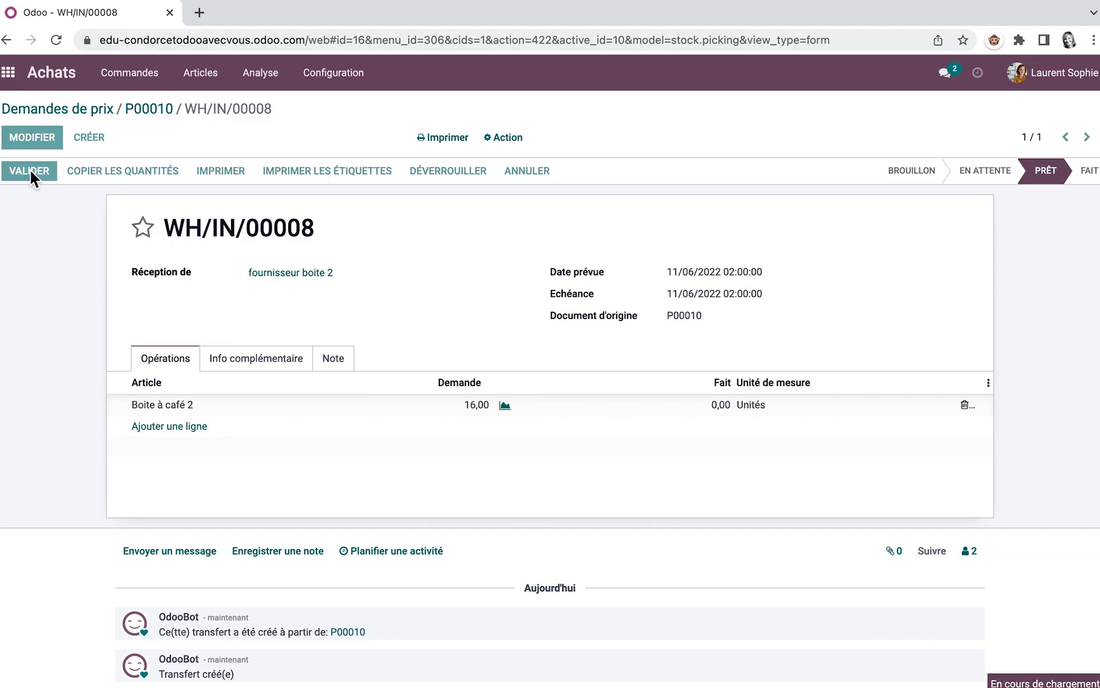
click(32, 172)
click(223, 212)
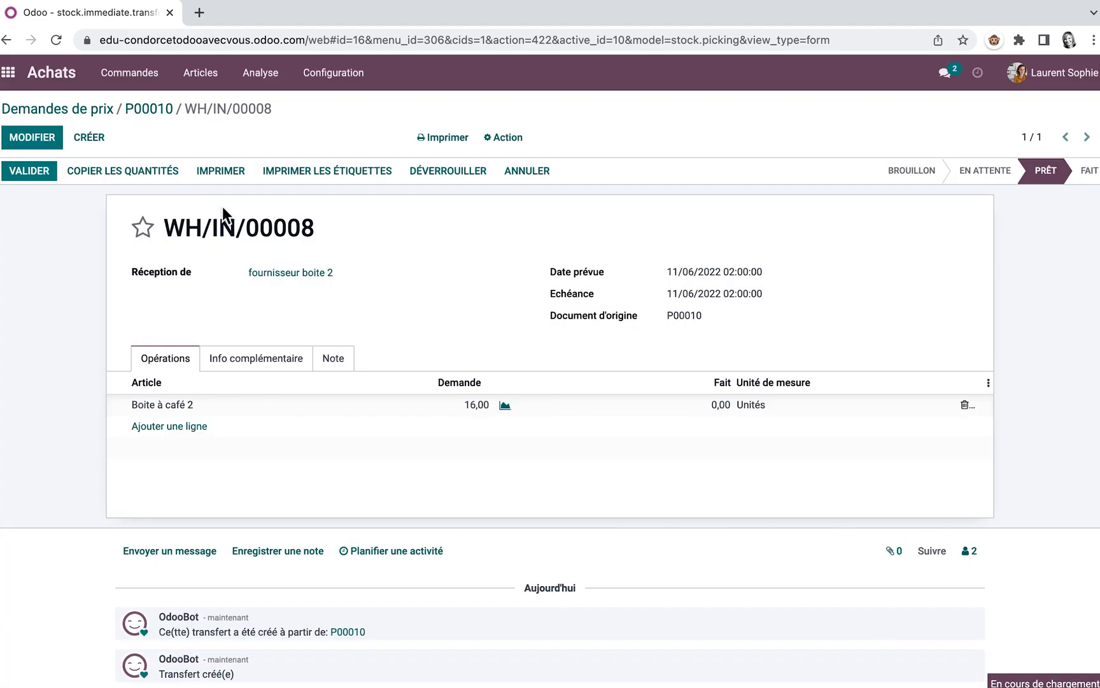
- Switch to the Ventes app, open the delivery of the 6-unit Boite à café 2 sales order and validate it for all quantities
click(9, 74)
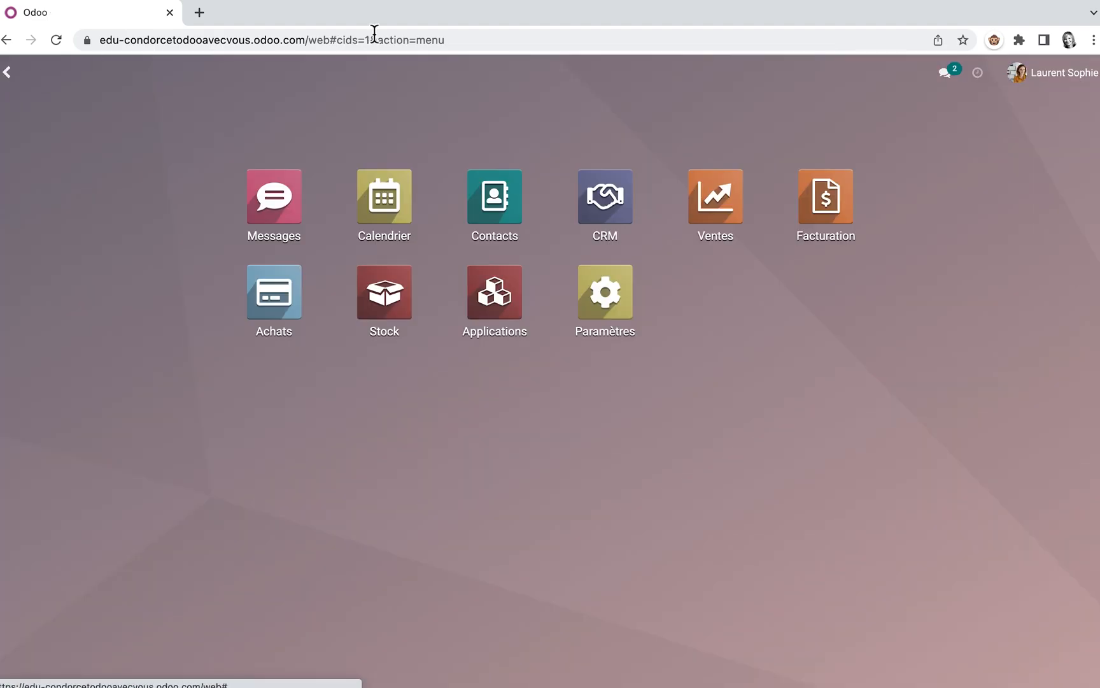
click(725, 214)
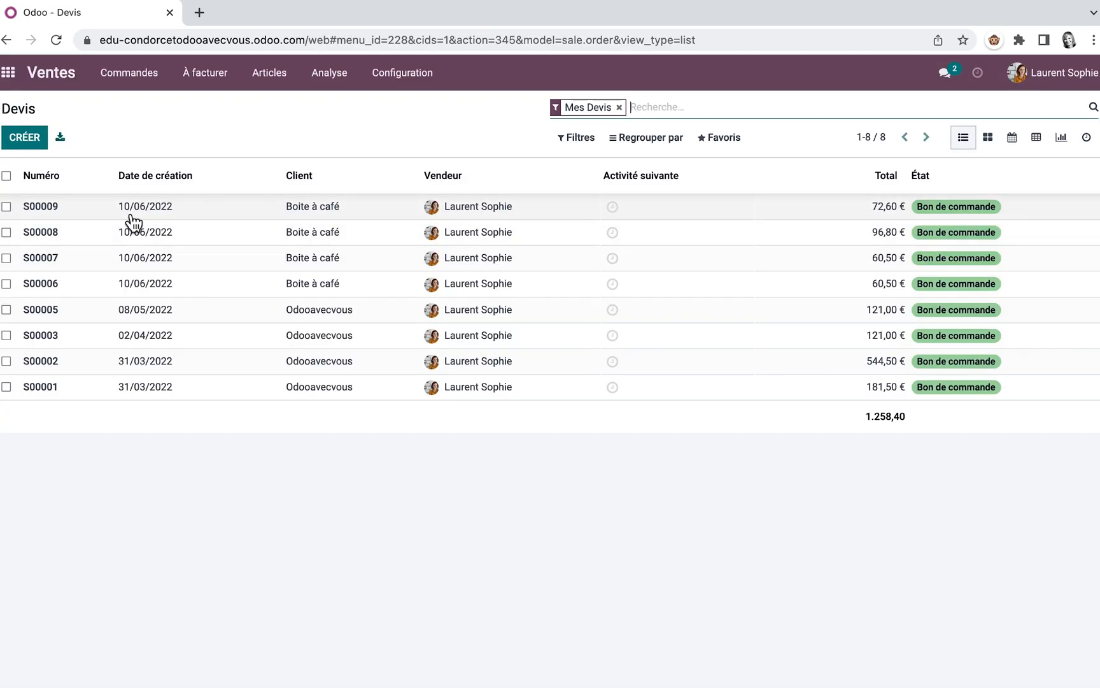
click(149, 216)
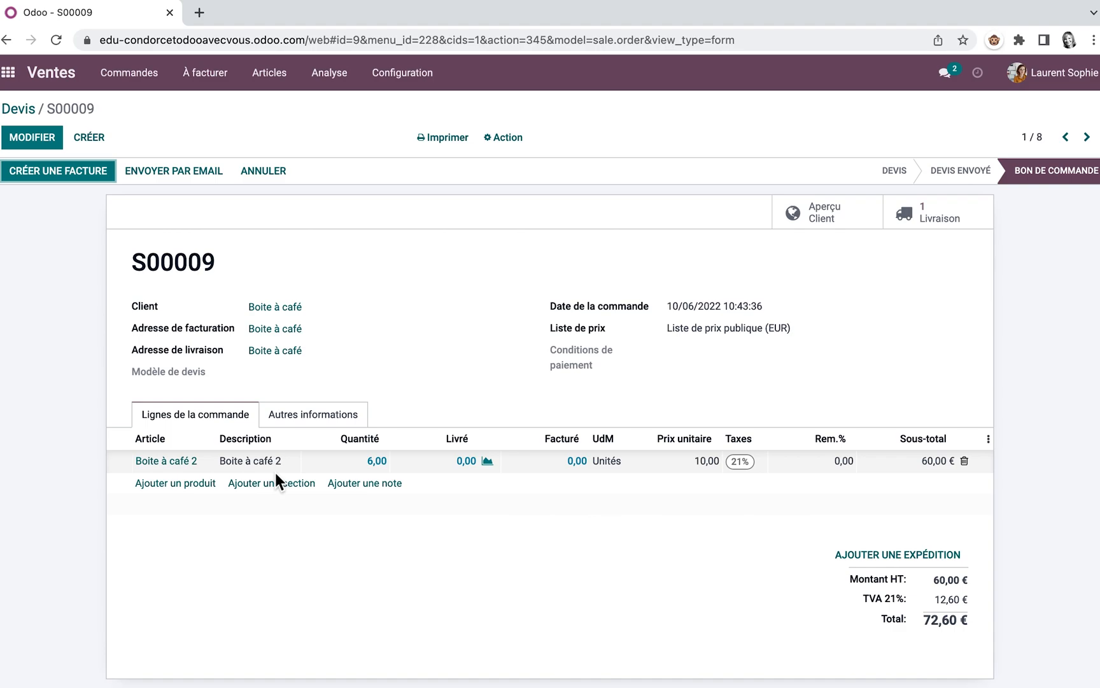
click(956, 213)
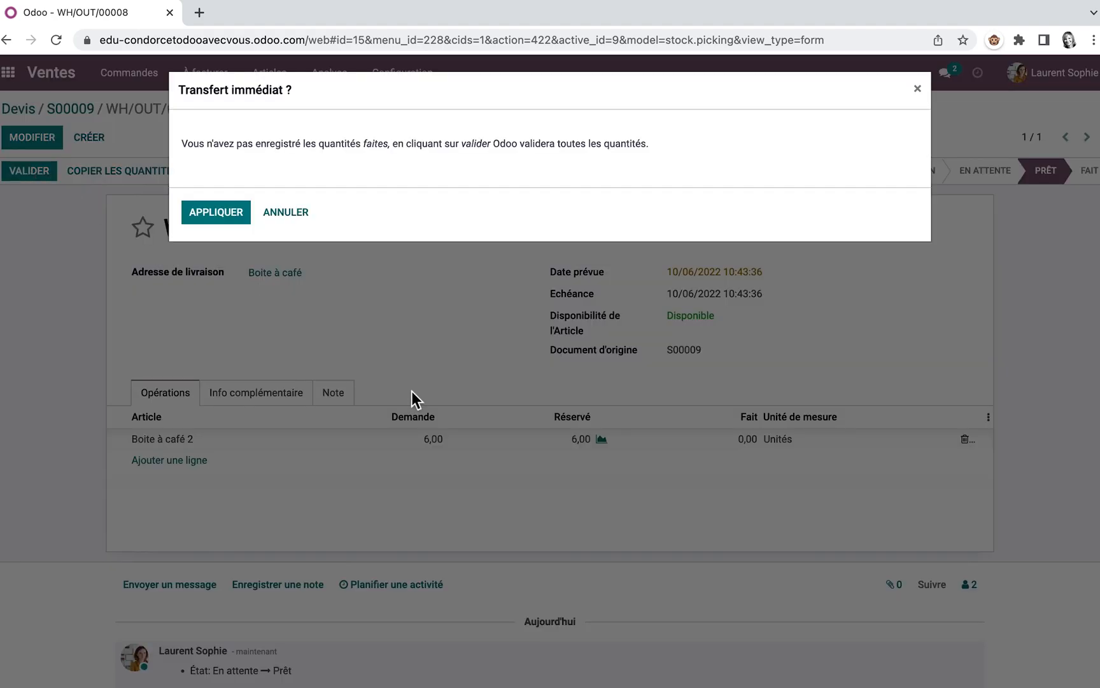
click(229, 217)
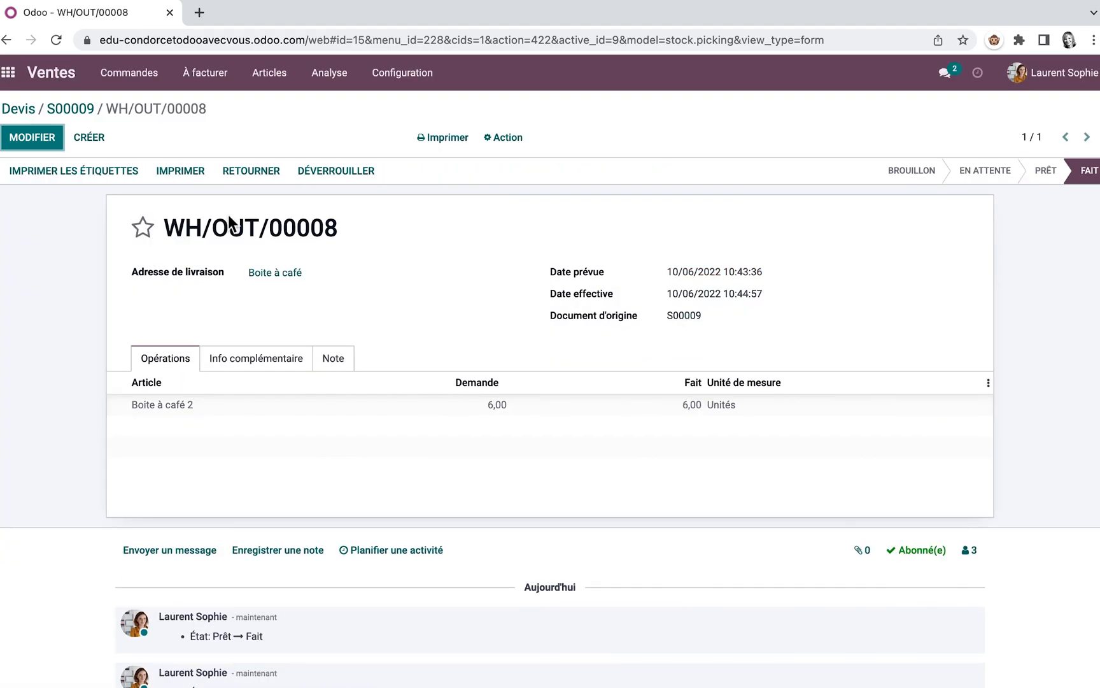
- Open the Boite à café 2 article to check its available stock, and consult the slide listing the sales hypotheses
click(279, 74)
click(277, 101)
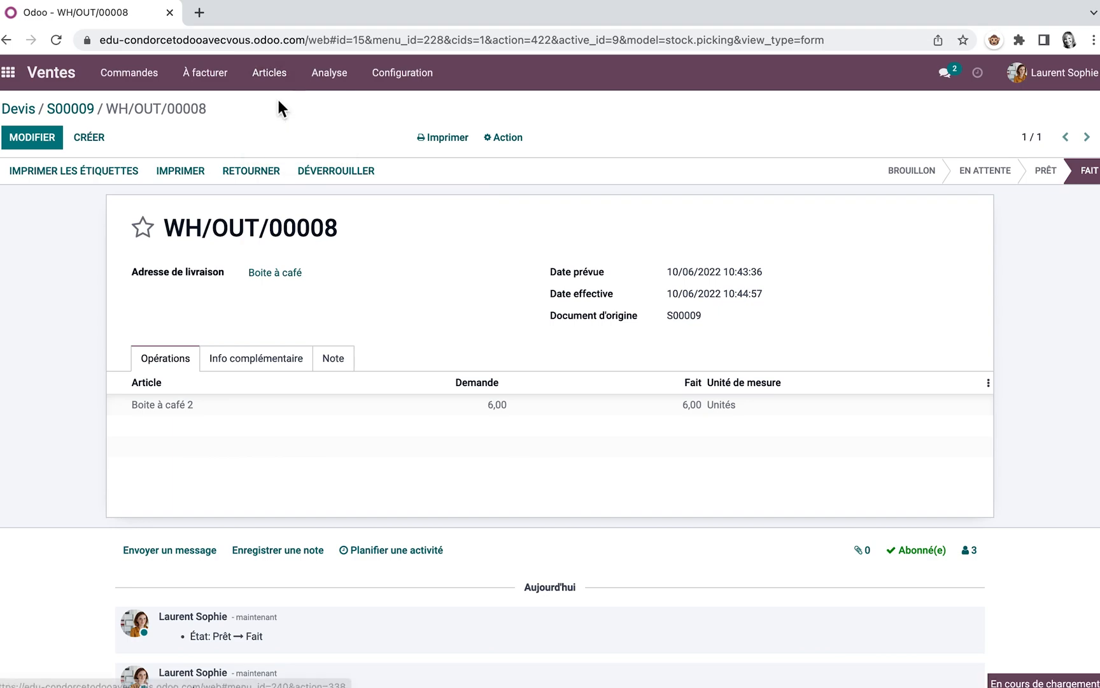
click(434, 210)
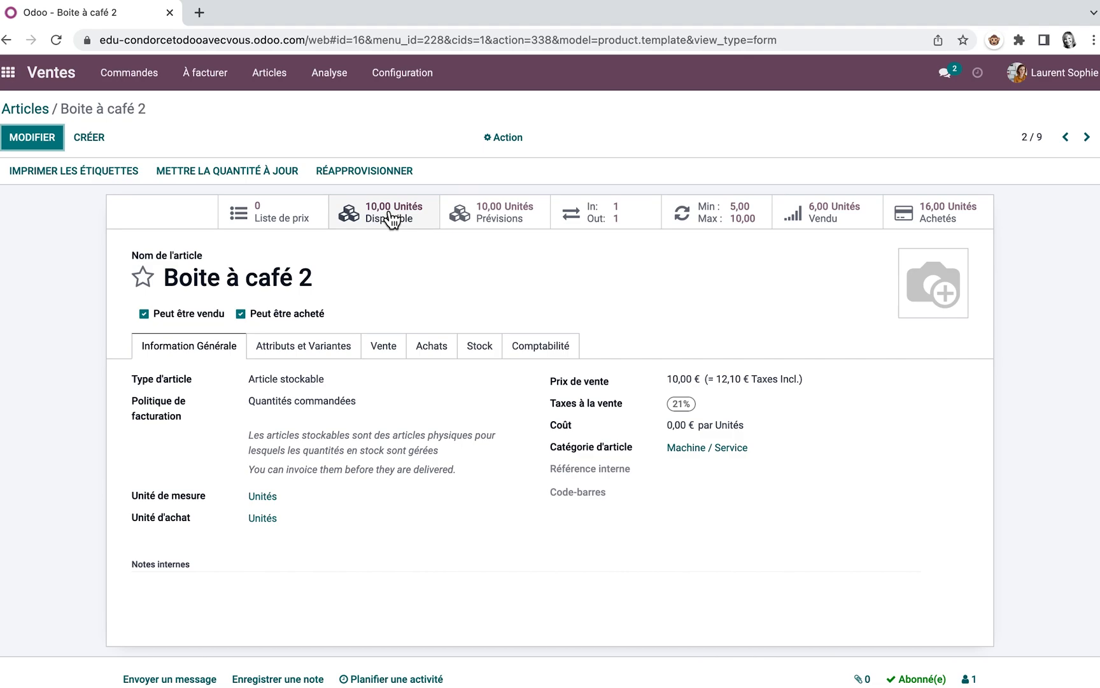
key(ctrl+Left)
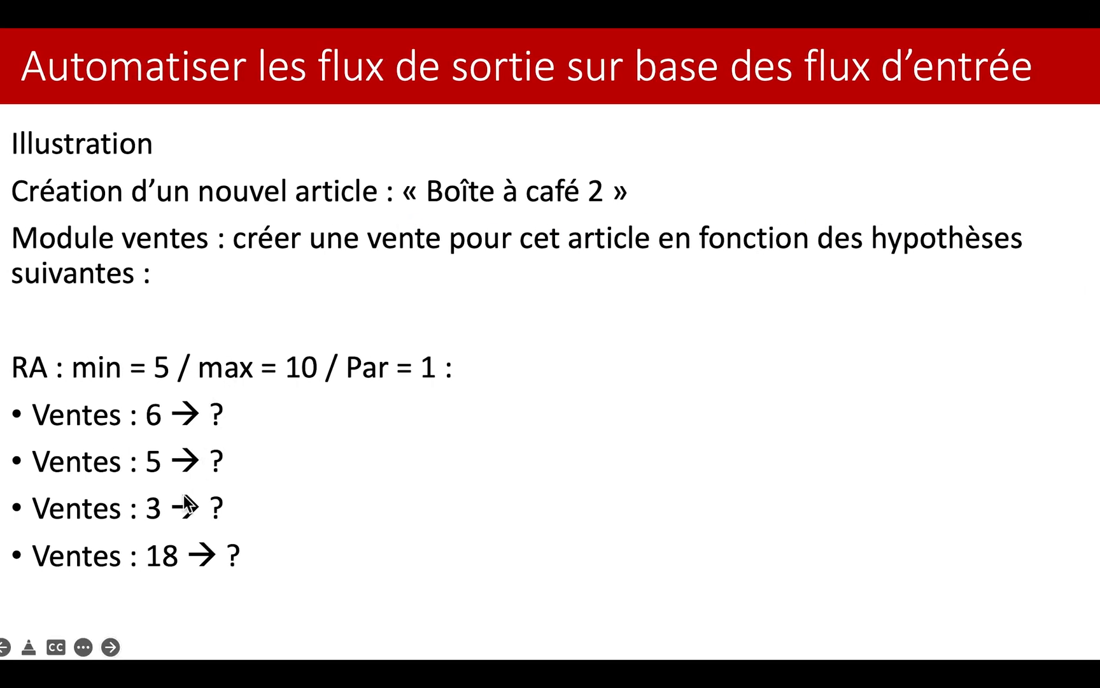
key(ctrl+Right)
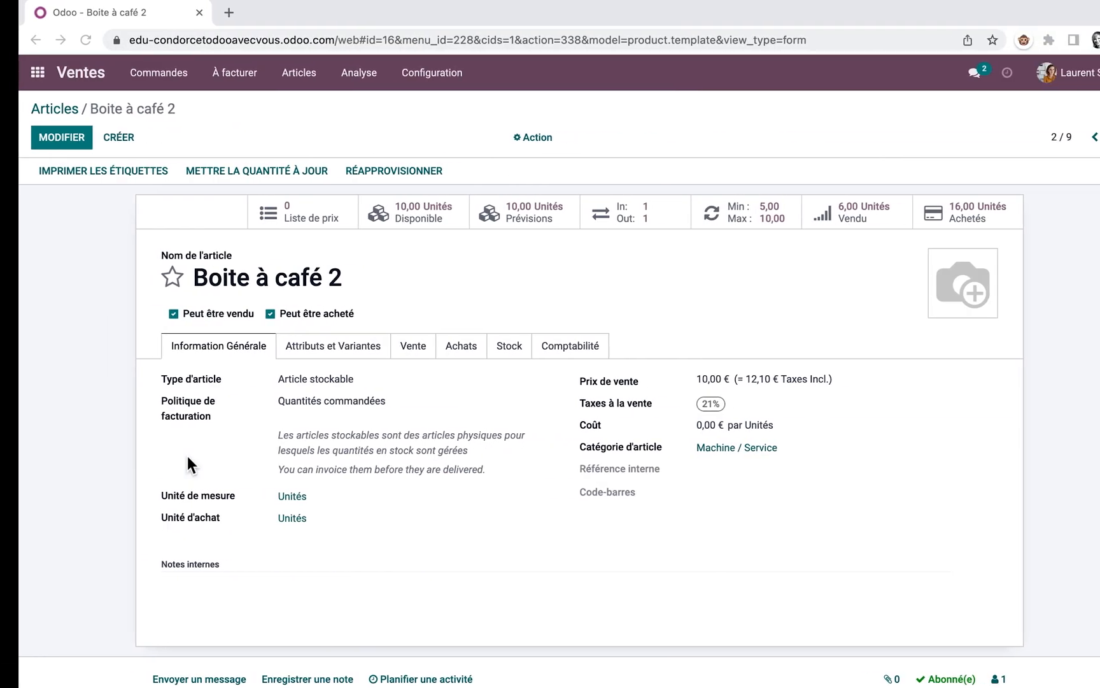
- Create a new sales quotation with Boite à café as the customer
click(130, 75)
click(117, 106)
click(29, 137)
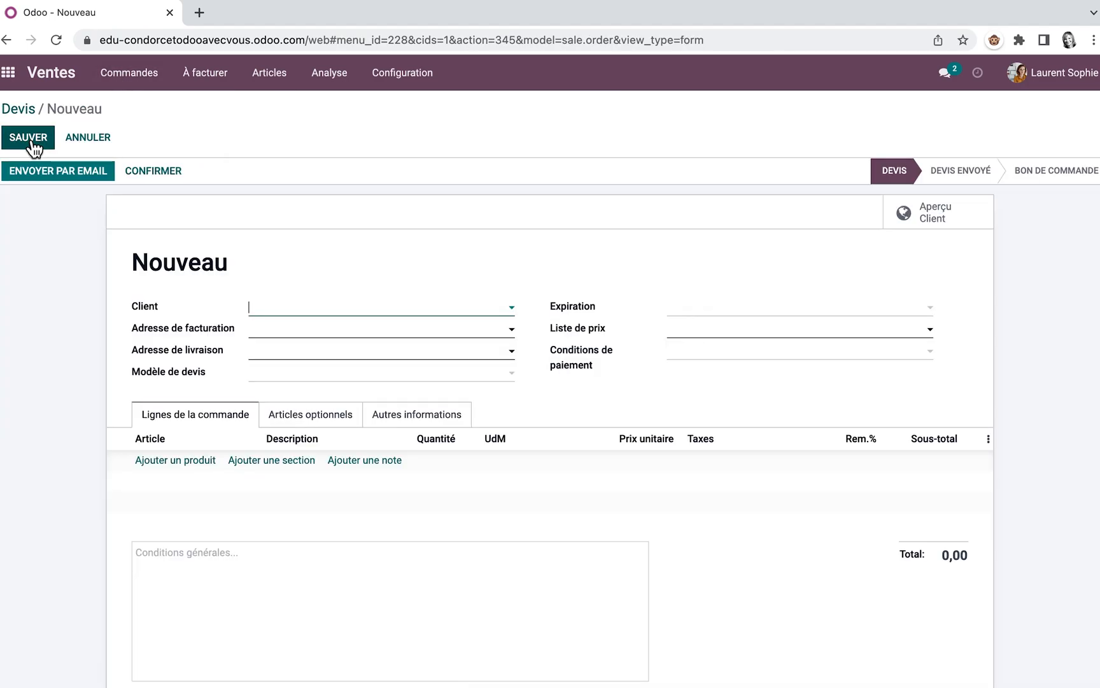
click(338, 306)
text(boi)
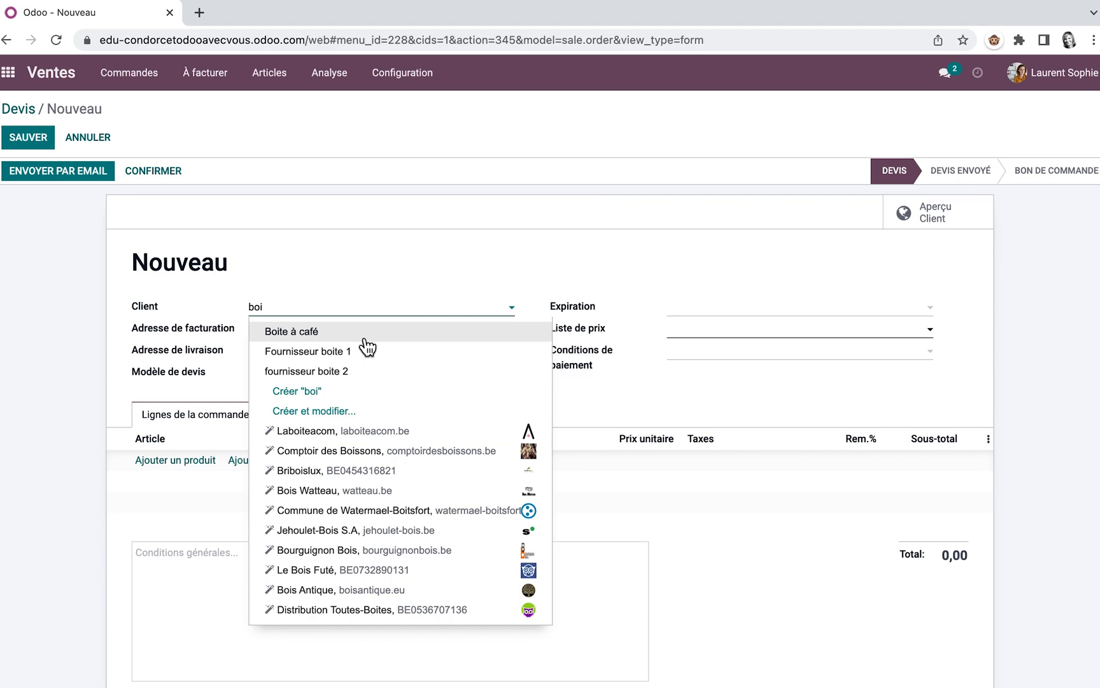
click(360, 333)
- Add a Boite à café 2 line with a quantity of 5, check its availability and confirm the quotation as a sales order
click(205, 472)
text(boite)
click(204, 506)
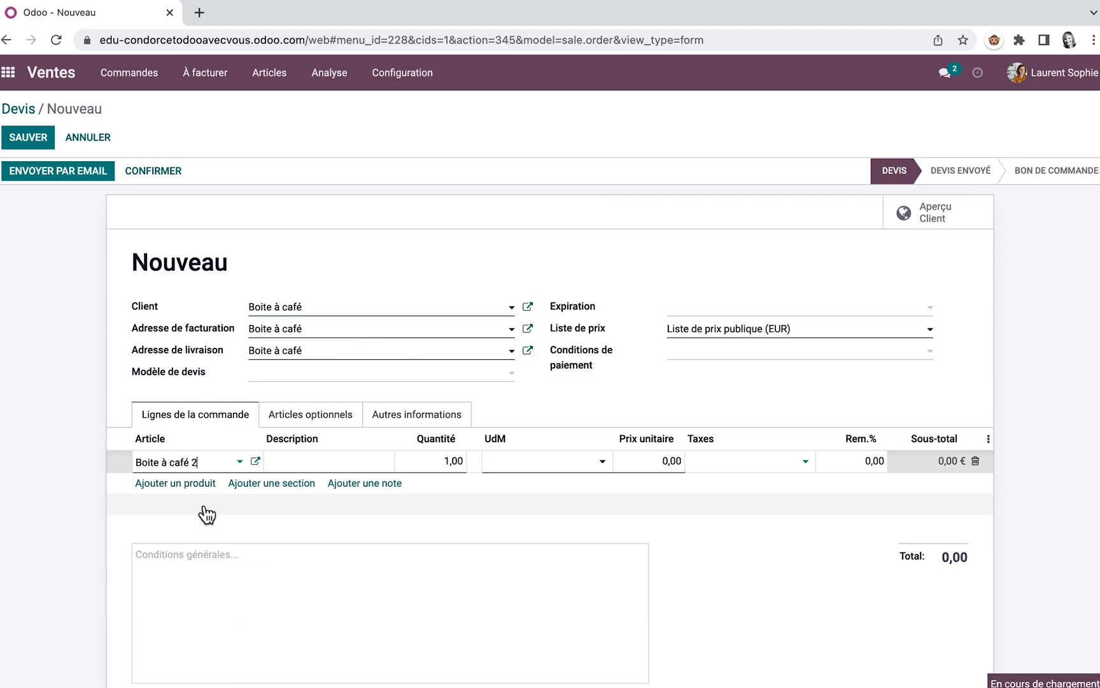
click(445, 460)
text(5)
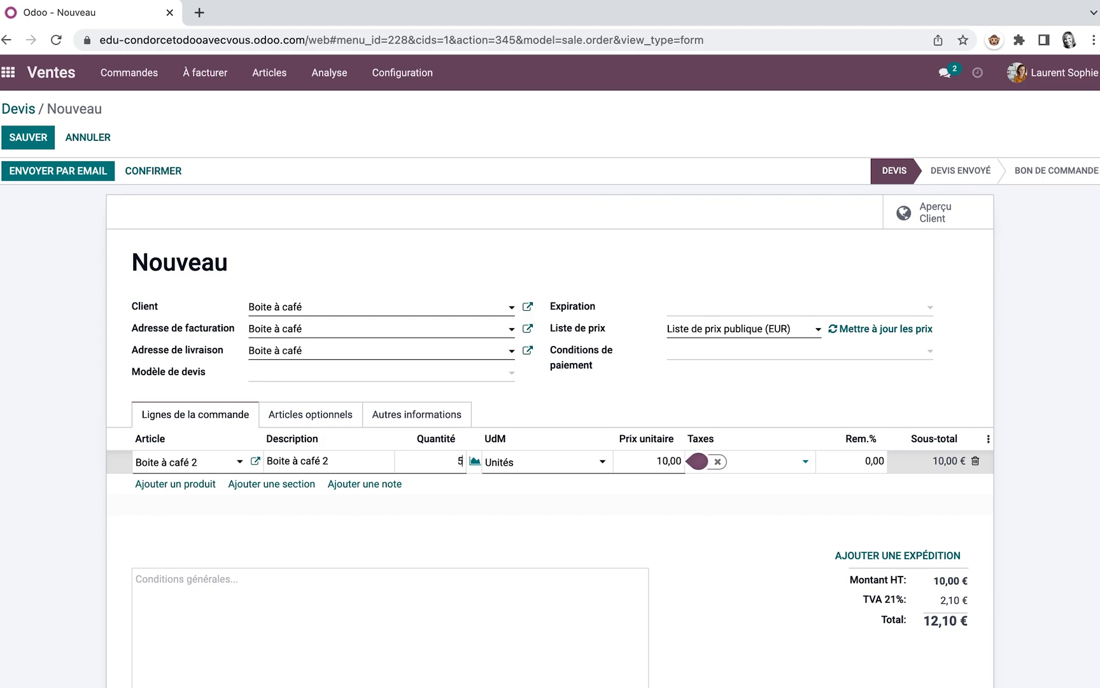
key(Return)
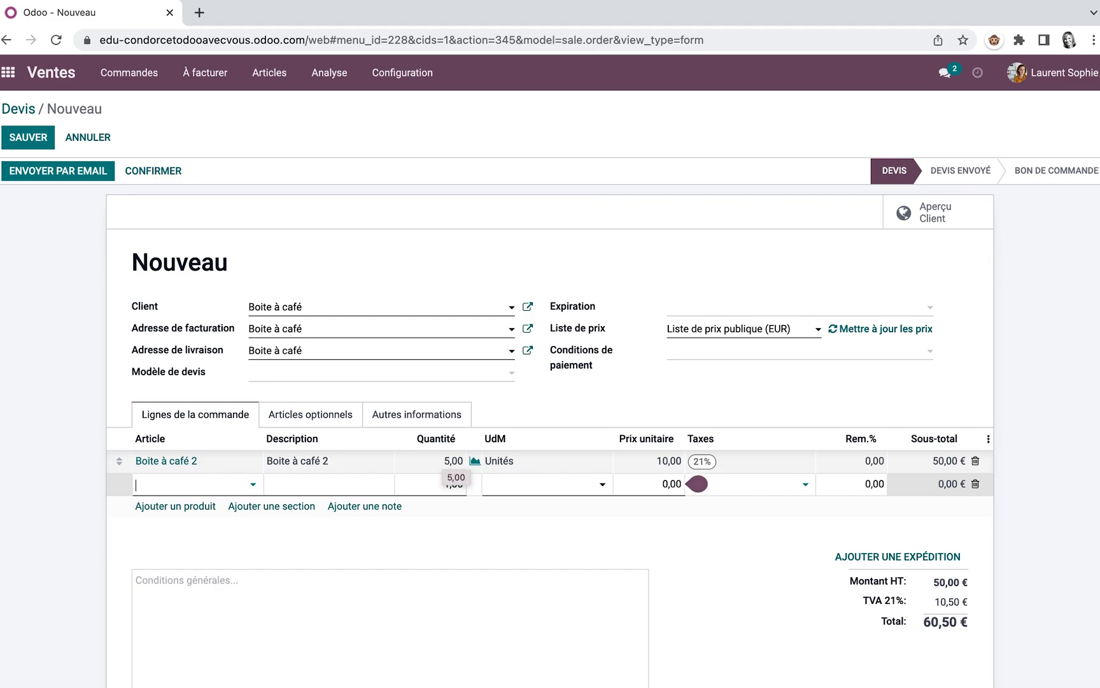
click(475, 461)
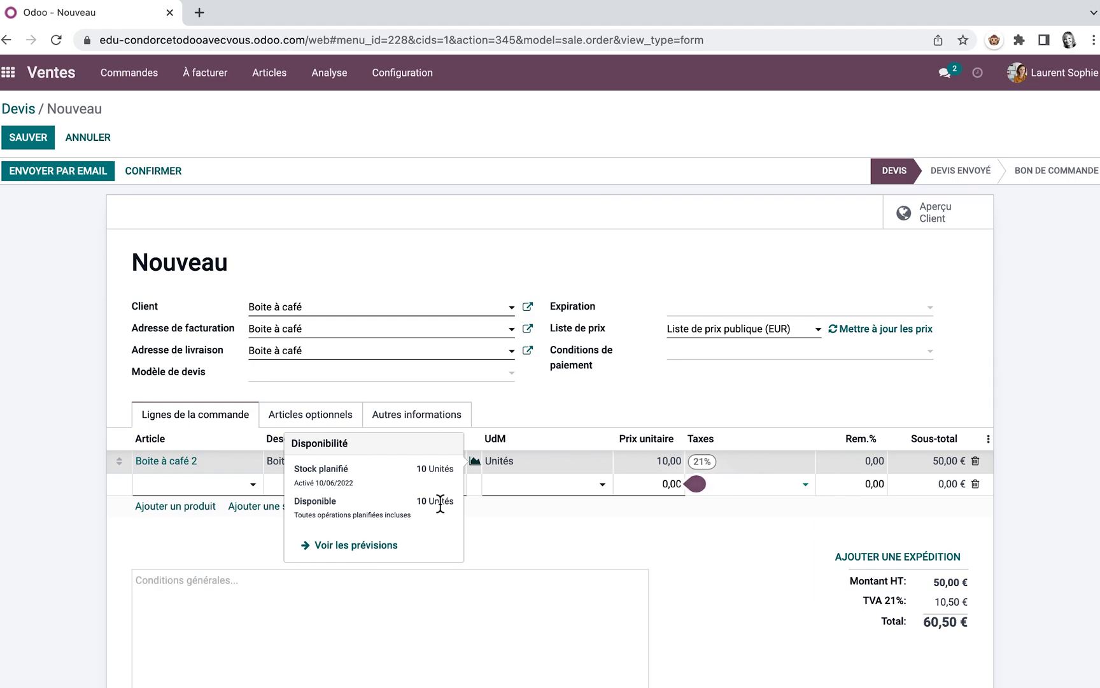
click(160, 179)
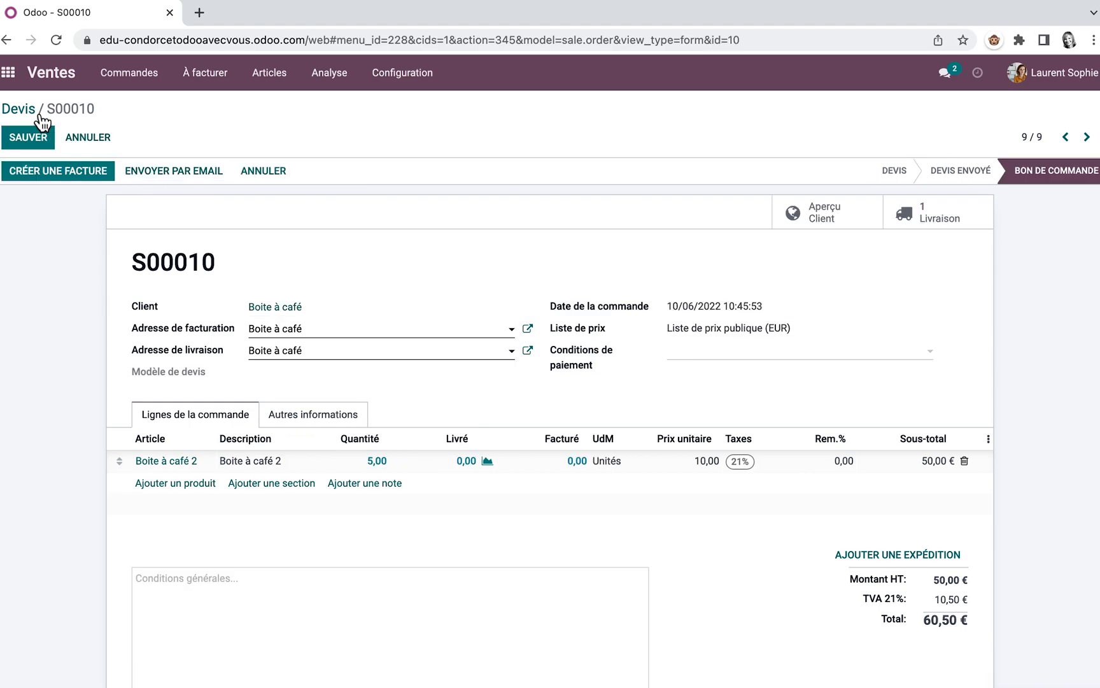
- Switch to the Achats app and check the price requests list for a new fournisseur boite 2 request
click(9, 74)
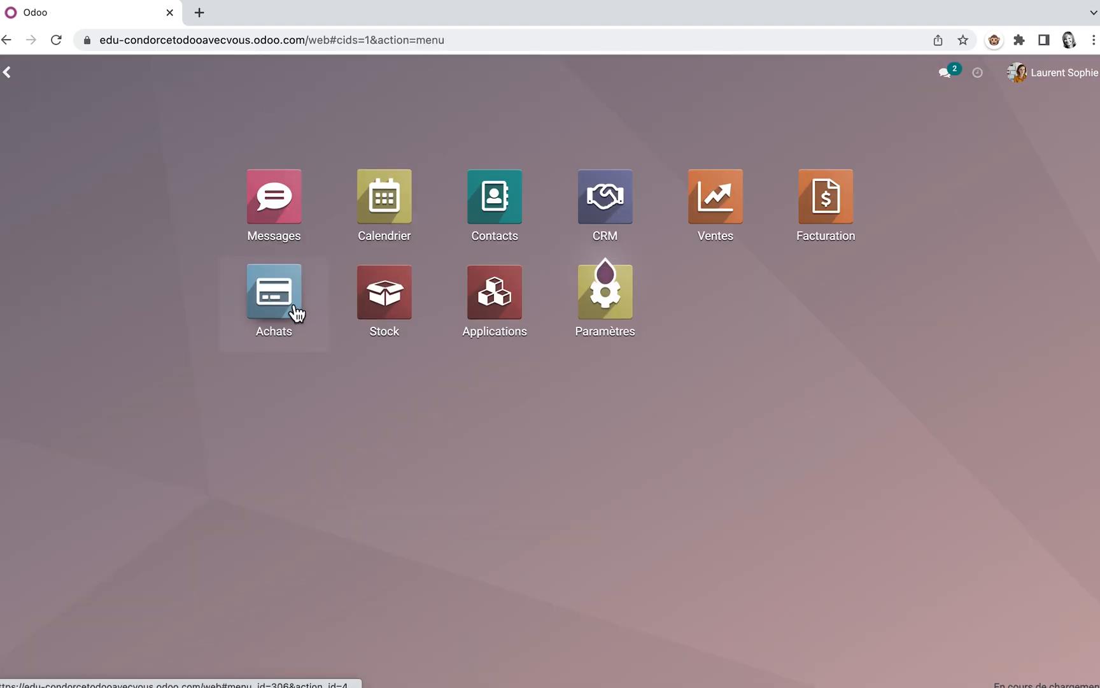
click(296, 312)
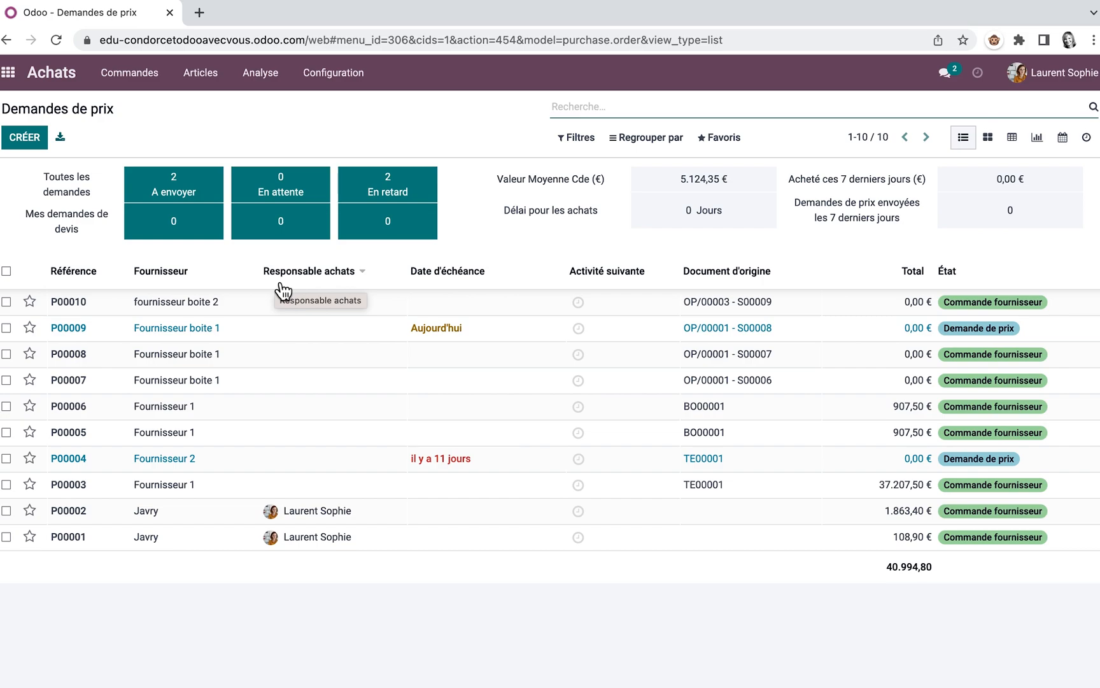
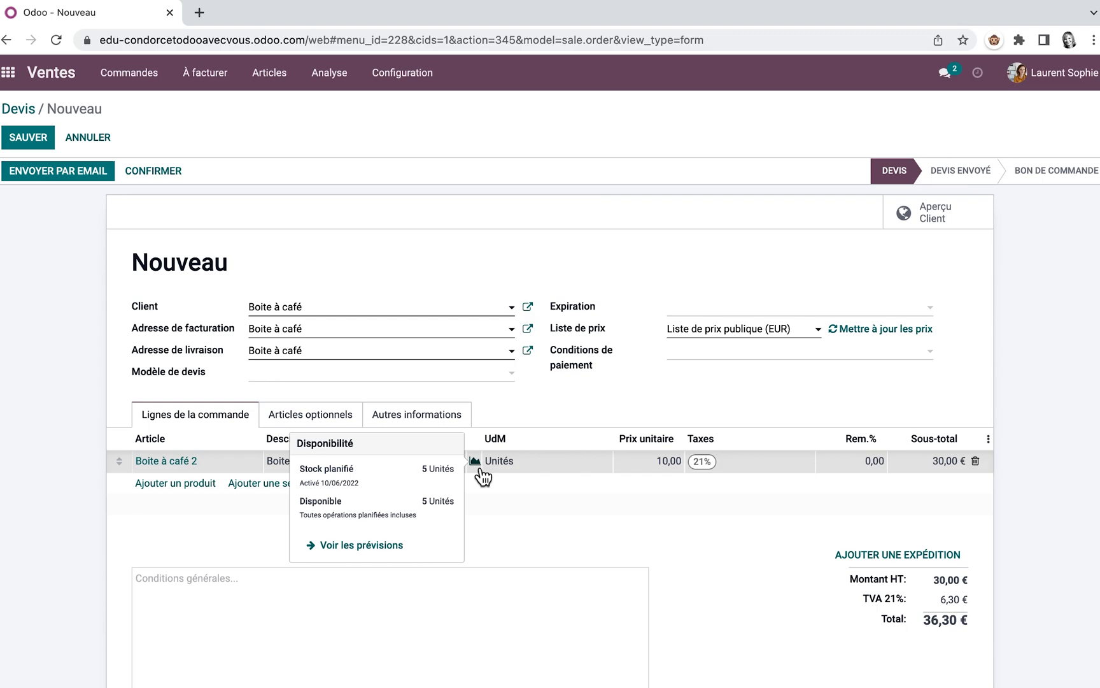
- Confirm the quotation for 3 Boite à café 2 as a sales order and switch to the price requests list in the Achats app
click(158, 173)
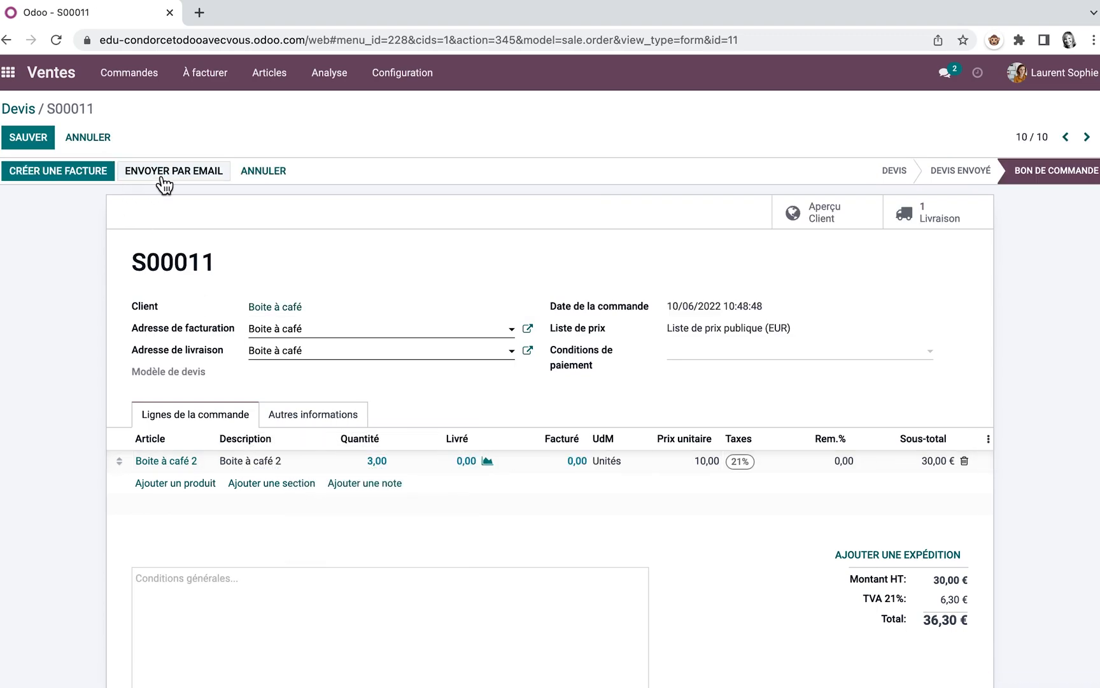
click(9, 72)
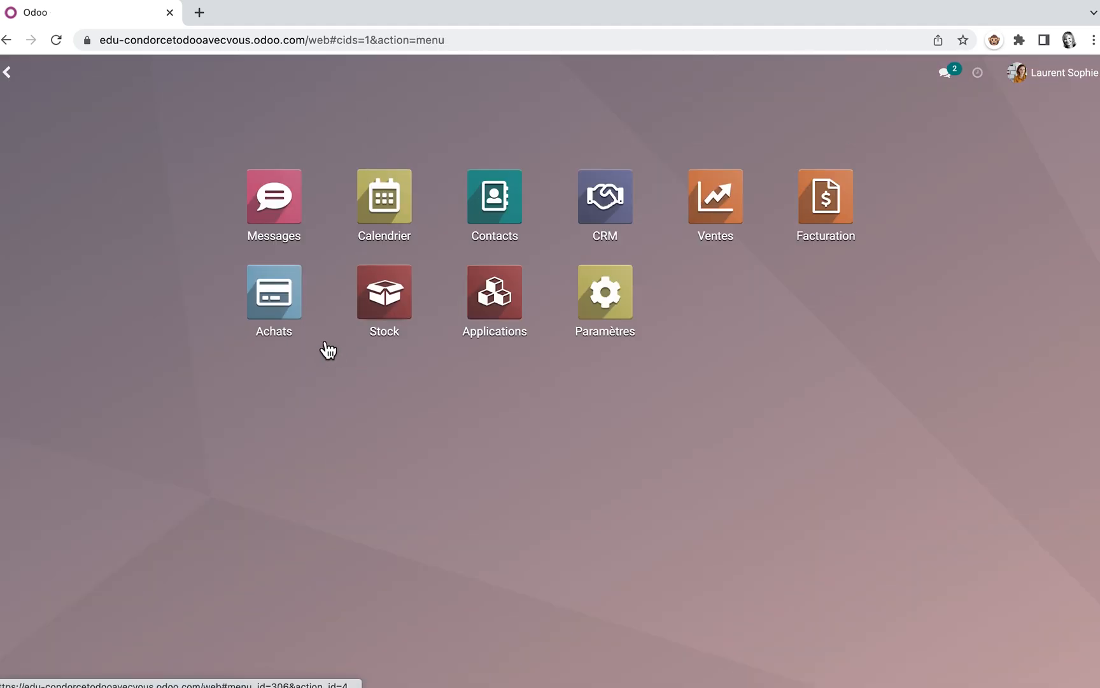
click(280, 298)
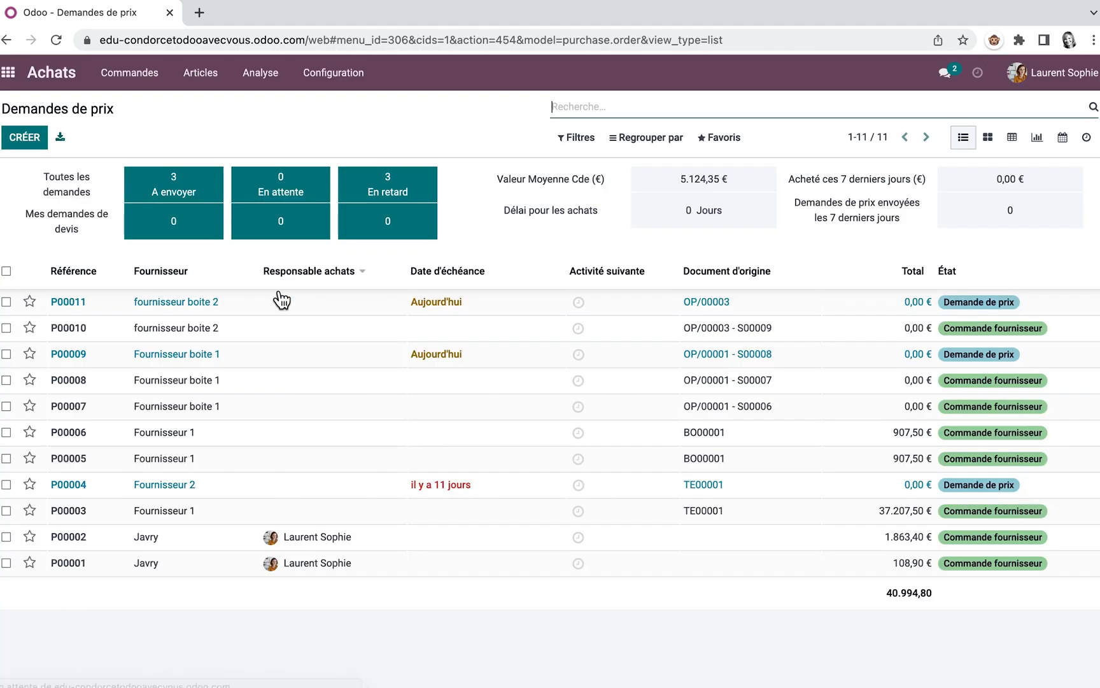
- Confirm the open fournisseur boite 2 price request as a purchase order and validate its receipt for the full demanded quantity
click(184, 302)
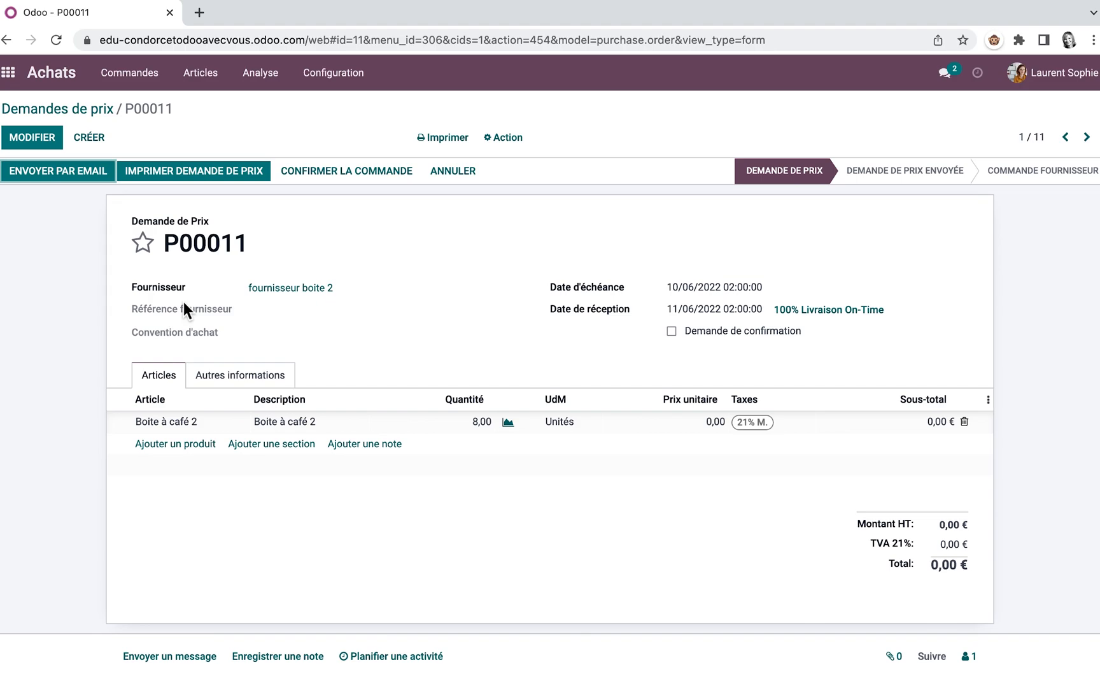
click(366, 168)
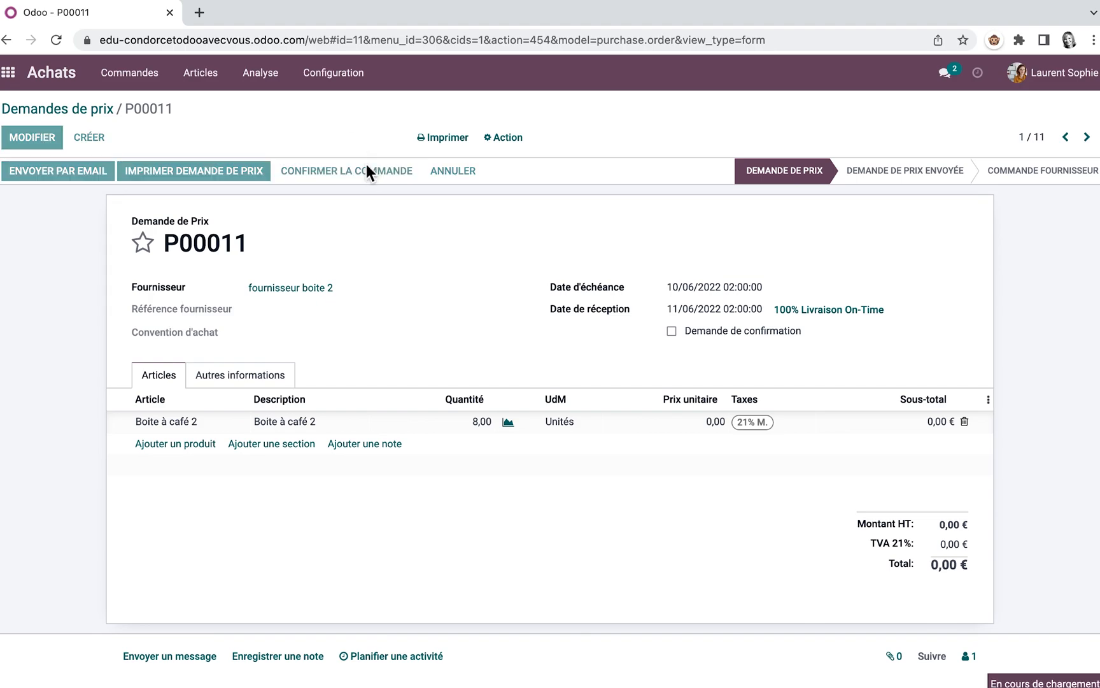
click(926, 212)
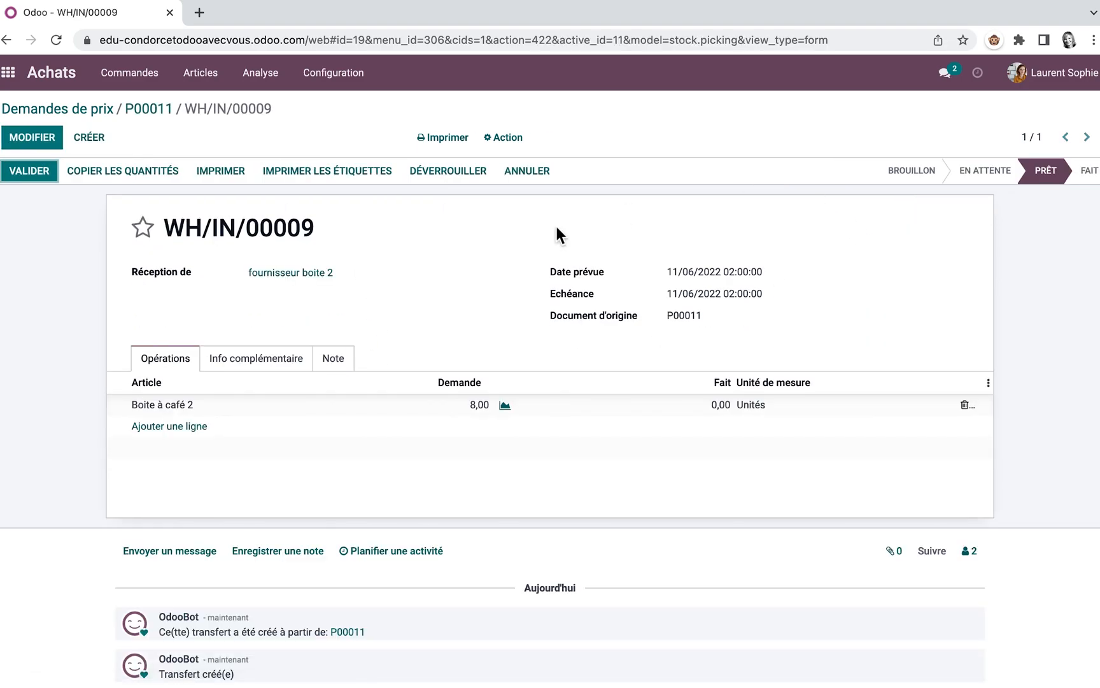
click(35, 173)
click(216, 213)
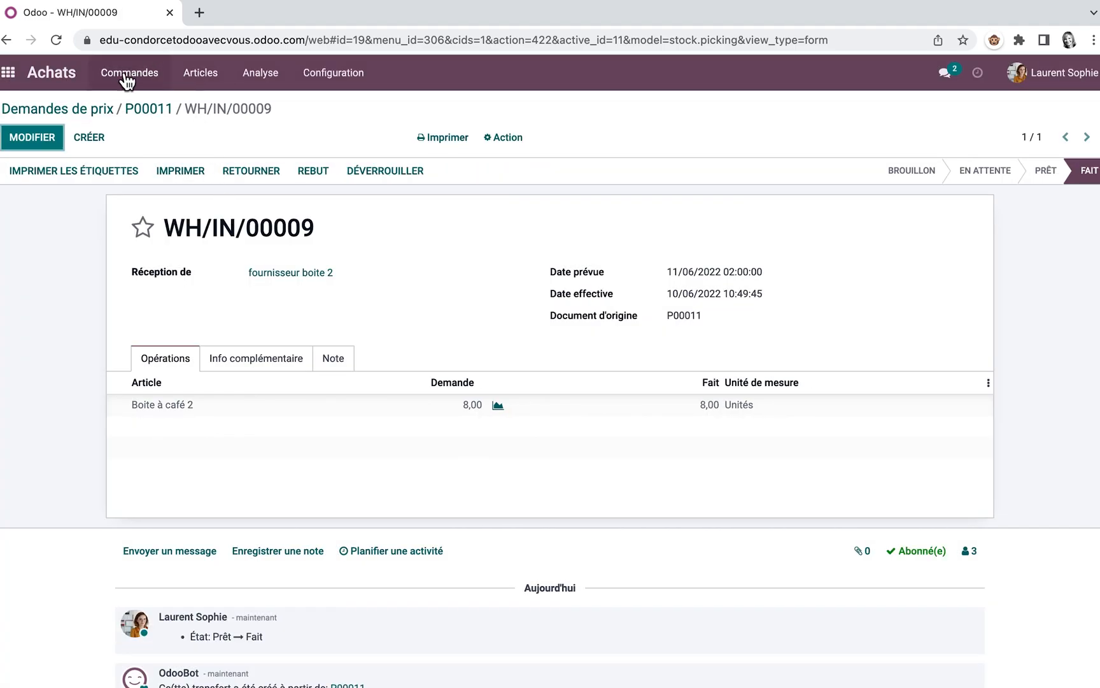
- Switch to the Ventes app, open the delivery of the 5-unit Boite à café 2 sales order and validate it in full
click(9, 73)
click(712, 194)
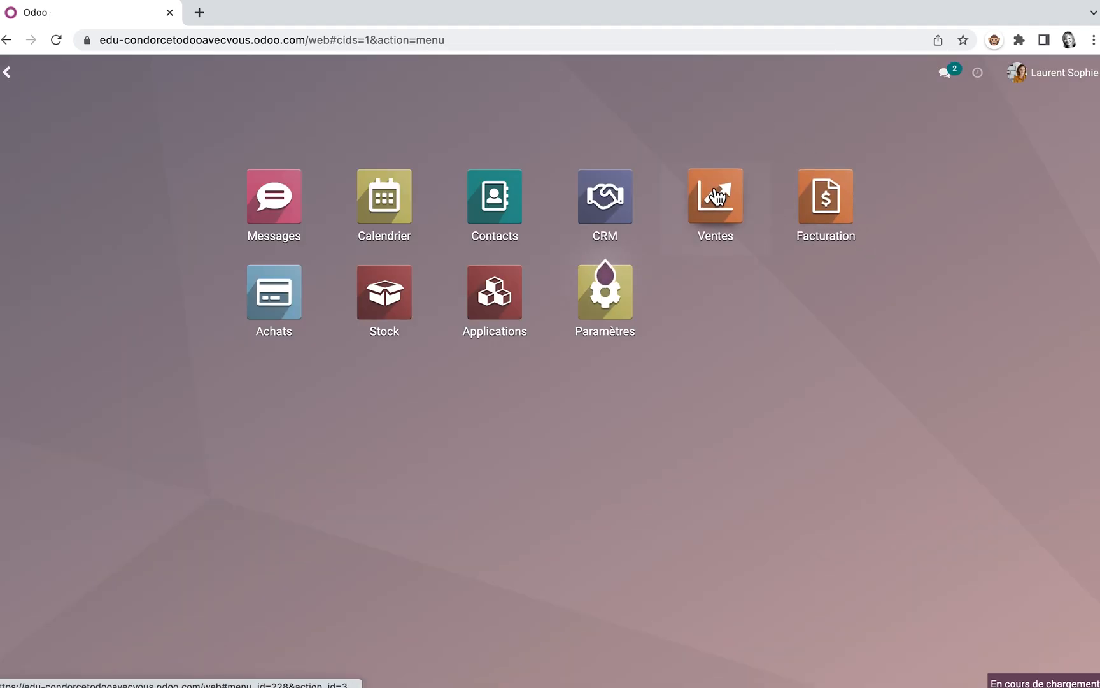
click(337, 234)
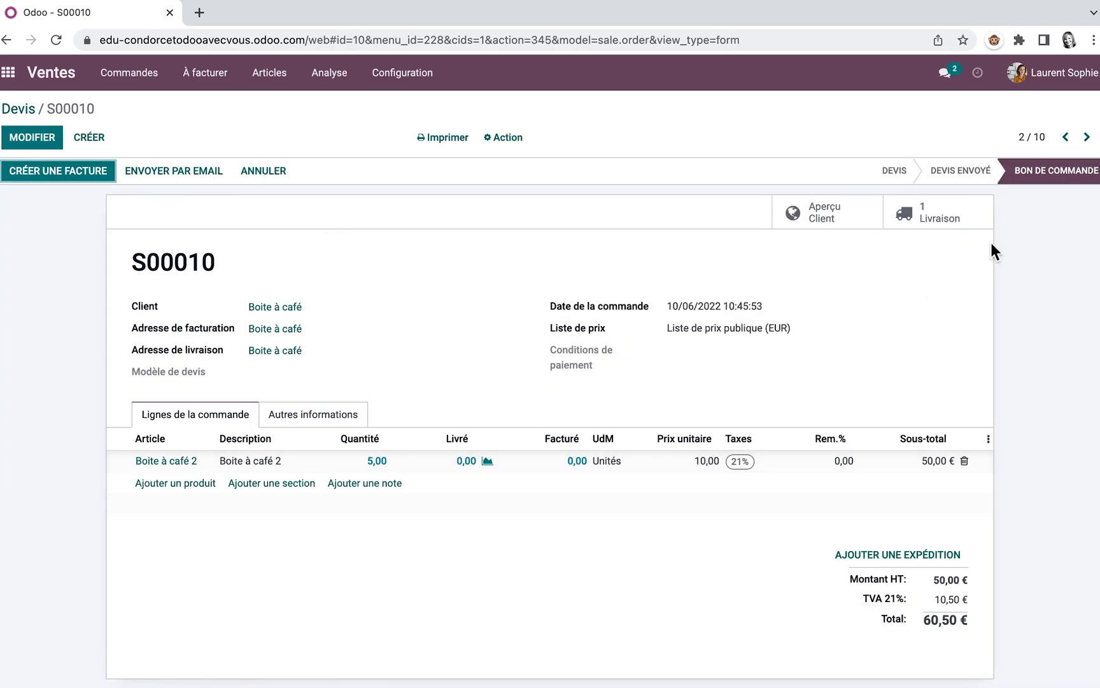
click(940, 211)
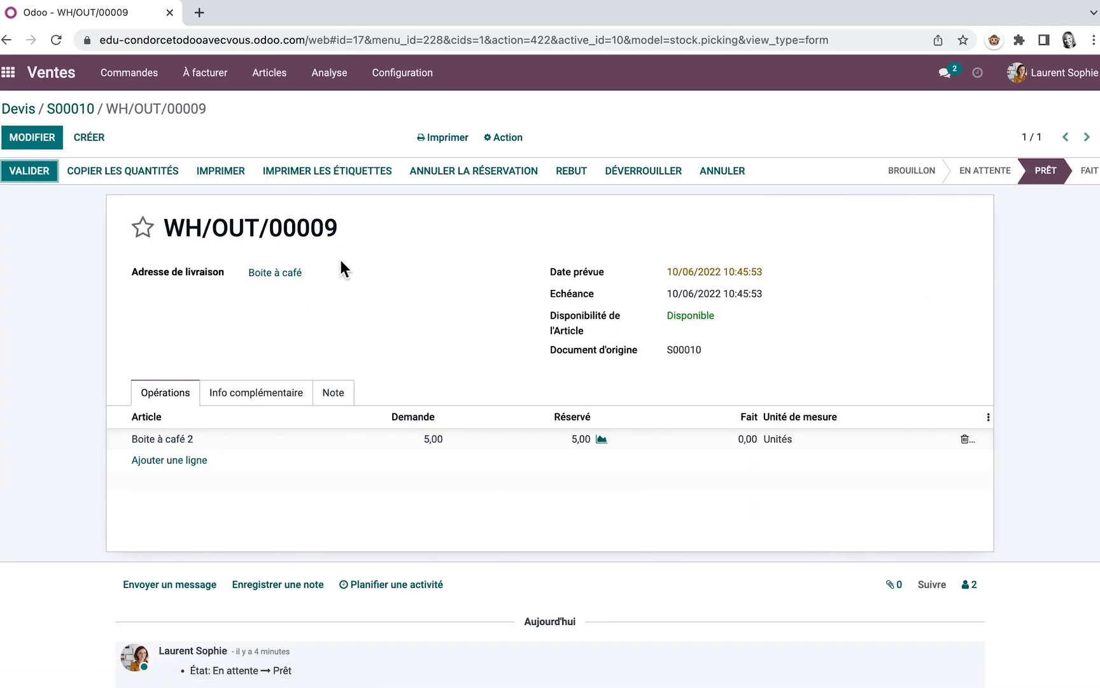
click(48, 173)
click(237, 220)
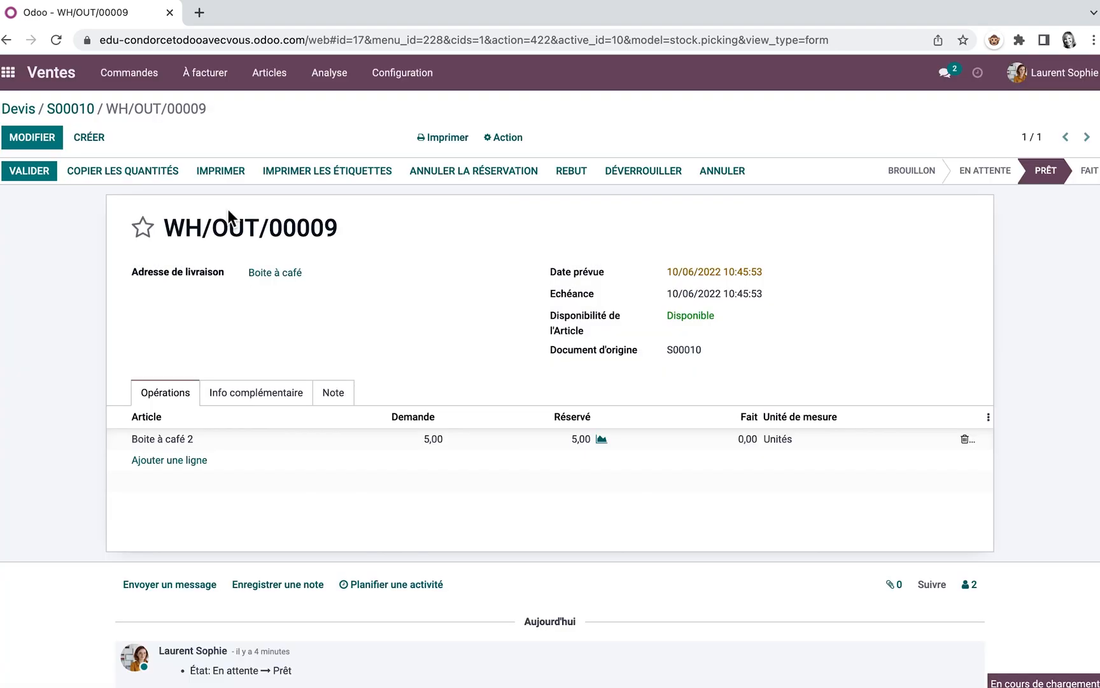
- Return to the quotations list, open the delivery of the 3-unit Boite à café 2 sales order and validate it in full
click(19, 112)
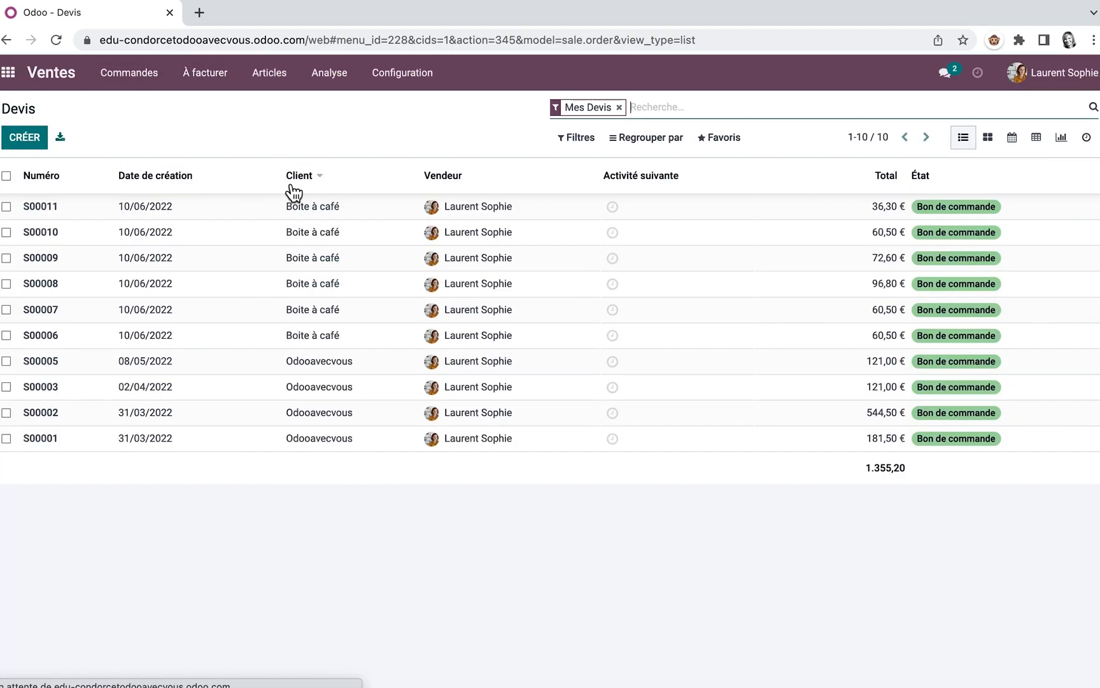
click(165, 214)
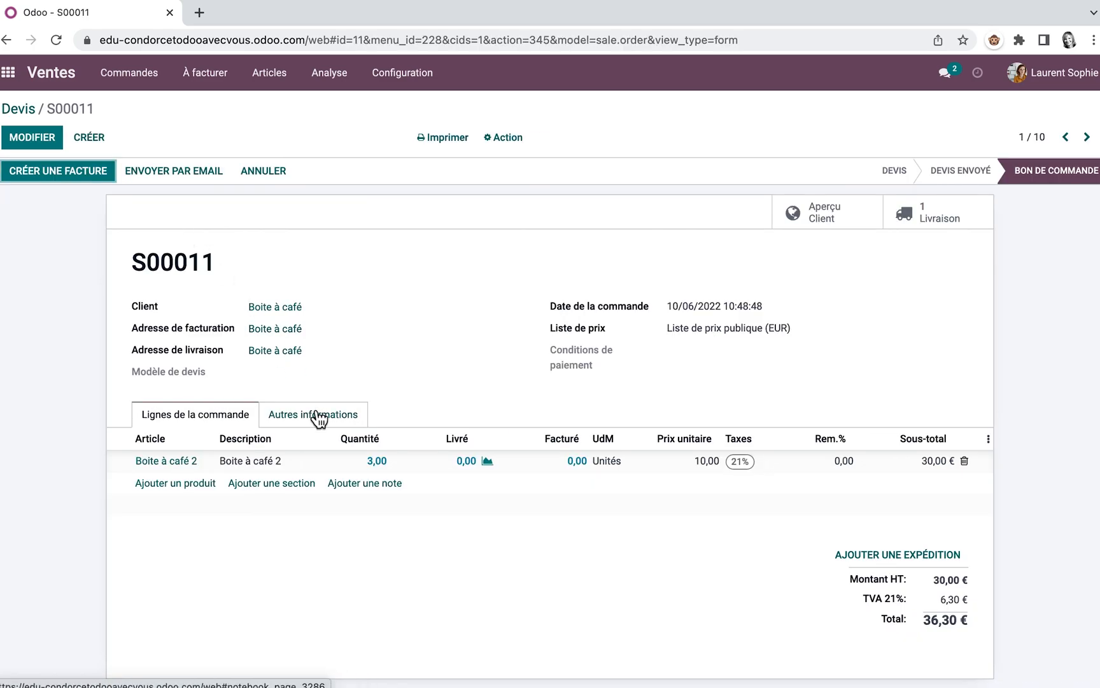
click(946, 220)
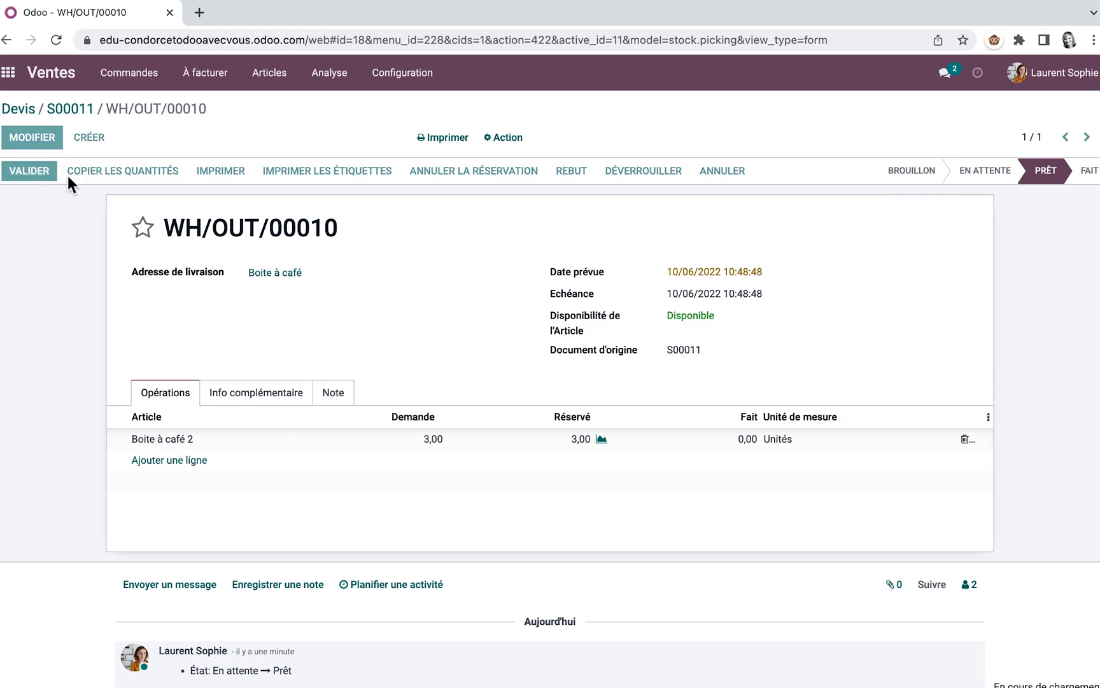
click(39, 172)
click(242, 220)
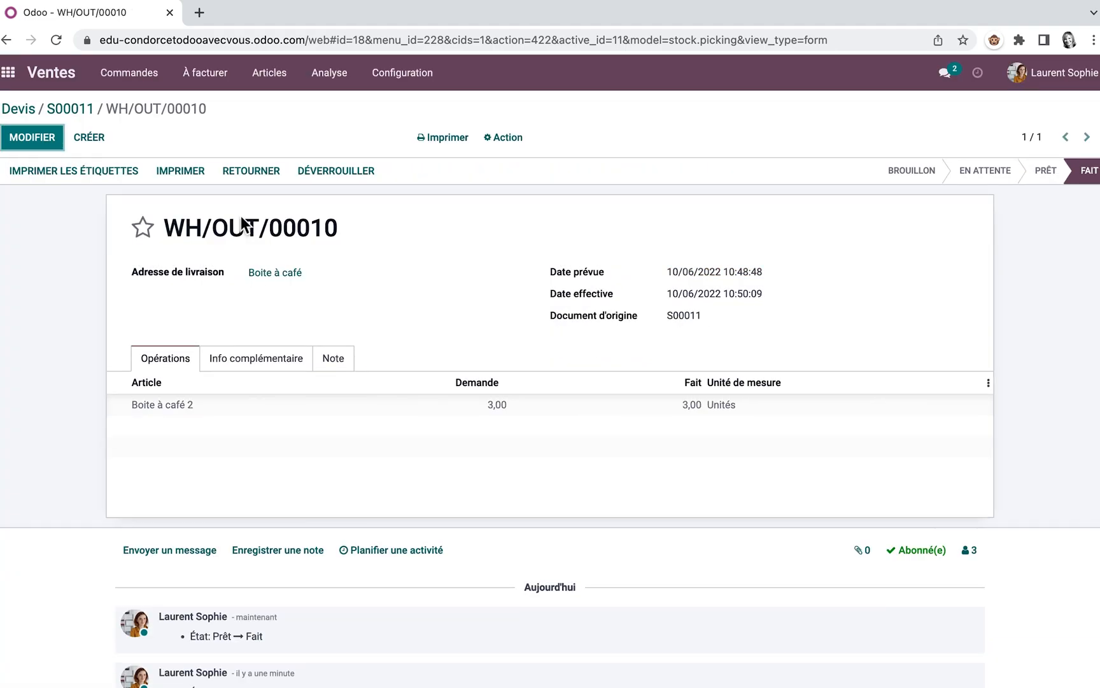
- Open the Boite à café 2 record from the sales articles to check its available and forecast stock
click(270, 73)
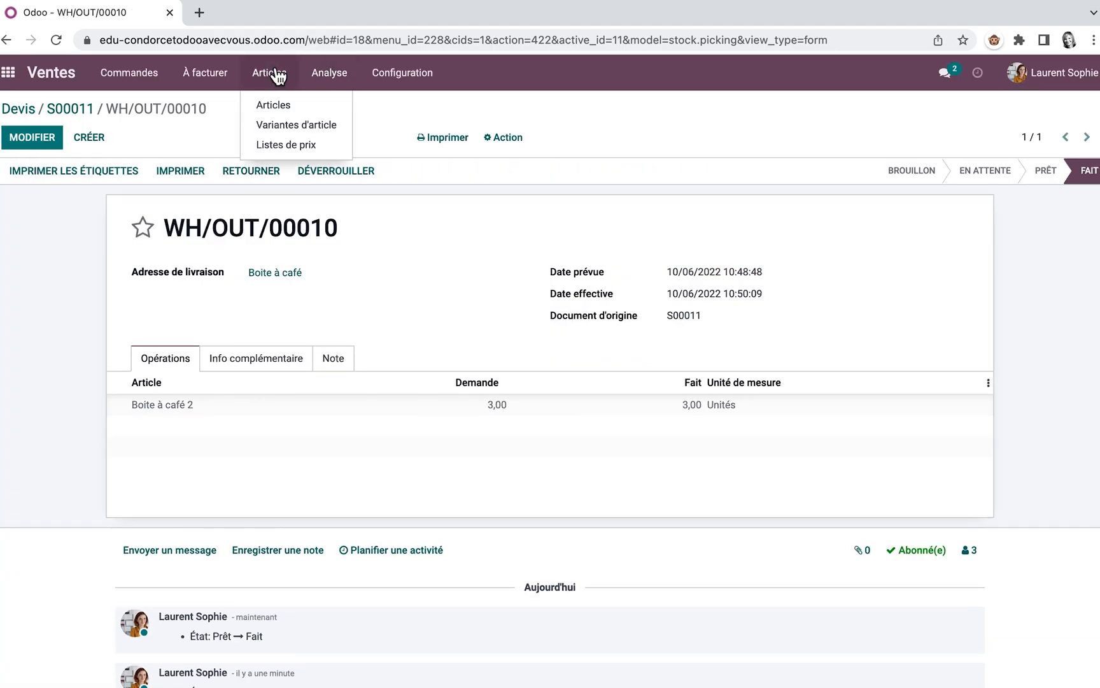
click(280, 103)
click(411, 196)
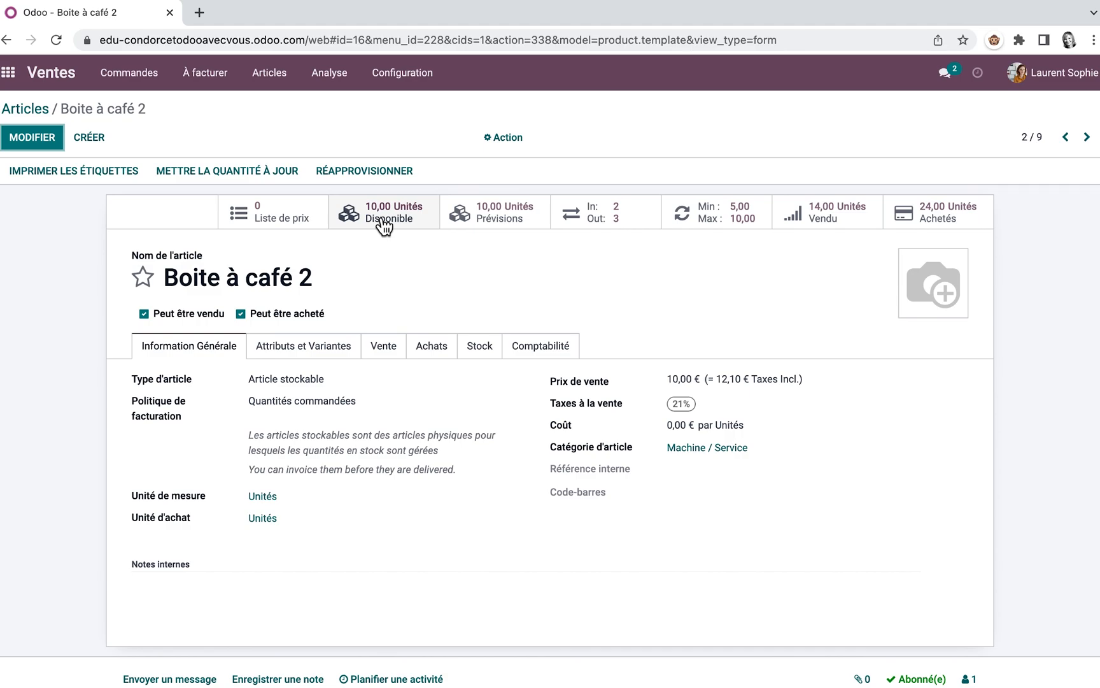
- Create a new quotation for the customer Boite à café
click(137, 74)
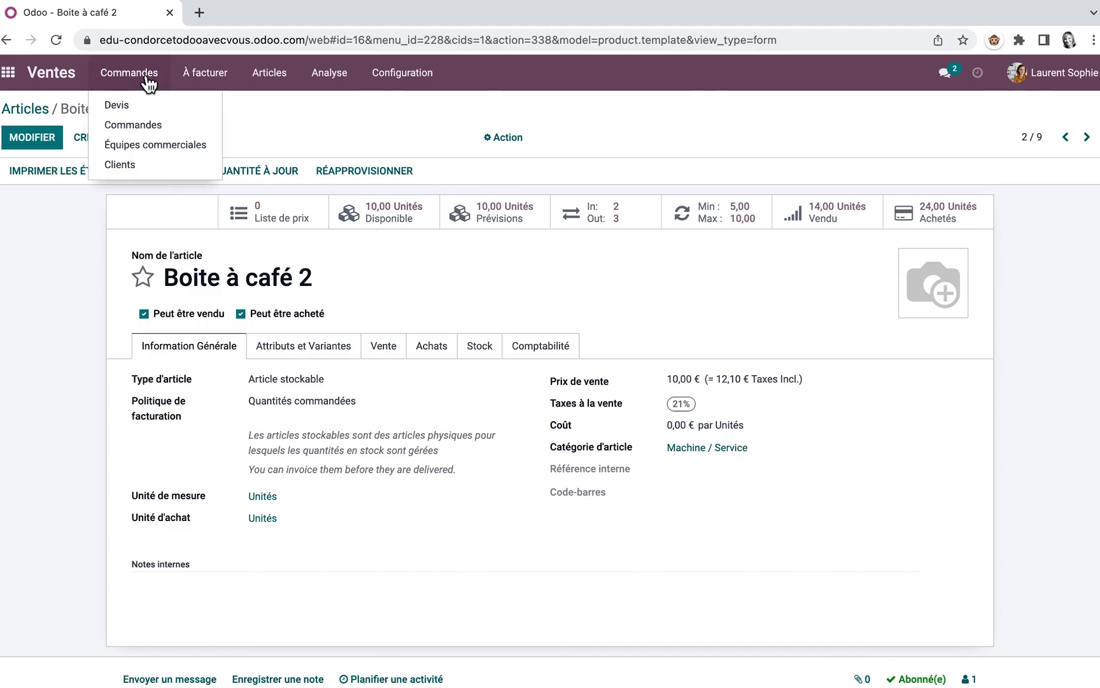
click(134, 107)
click(24, 137)
text(boit)
click(293, 338)
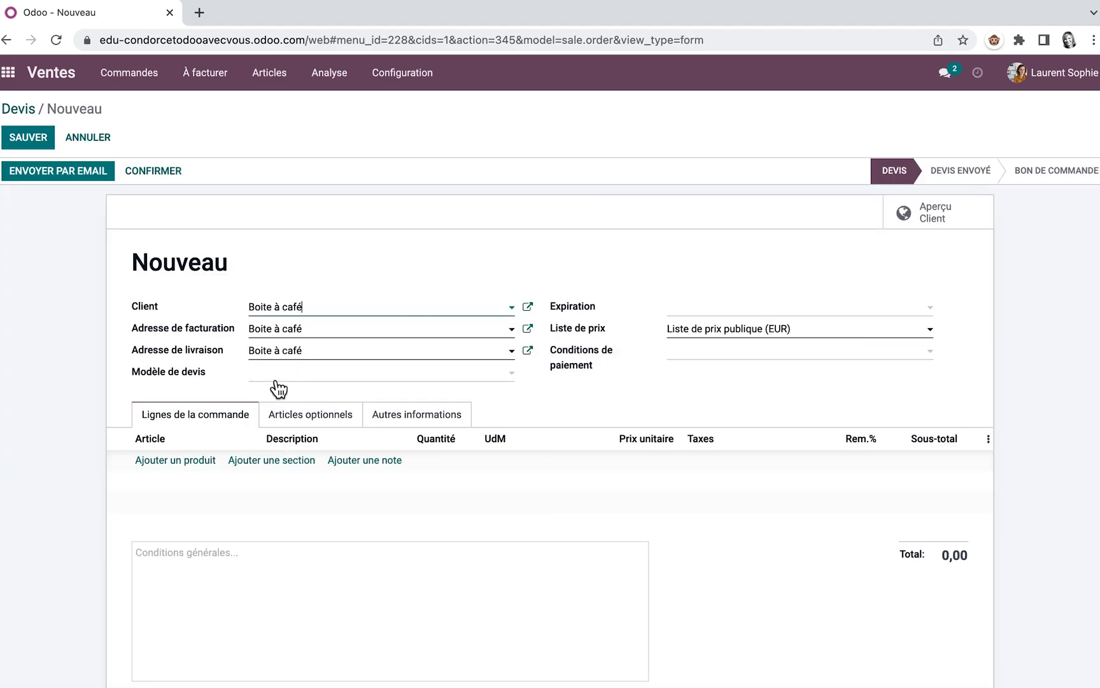
- Add an order line for 18 units of Boite à café 2 and check the line's stock availability
click(202, 463)
text(boite)
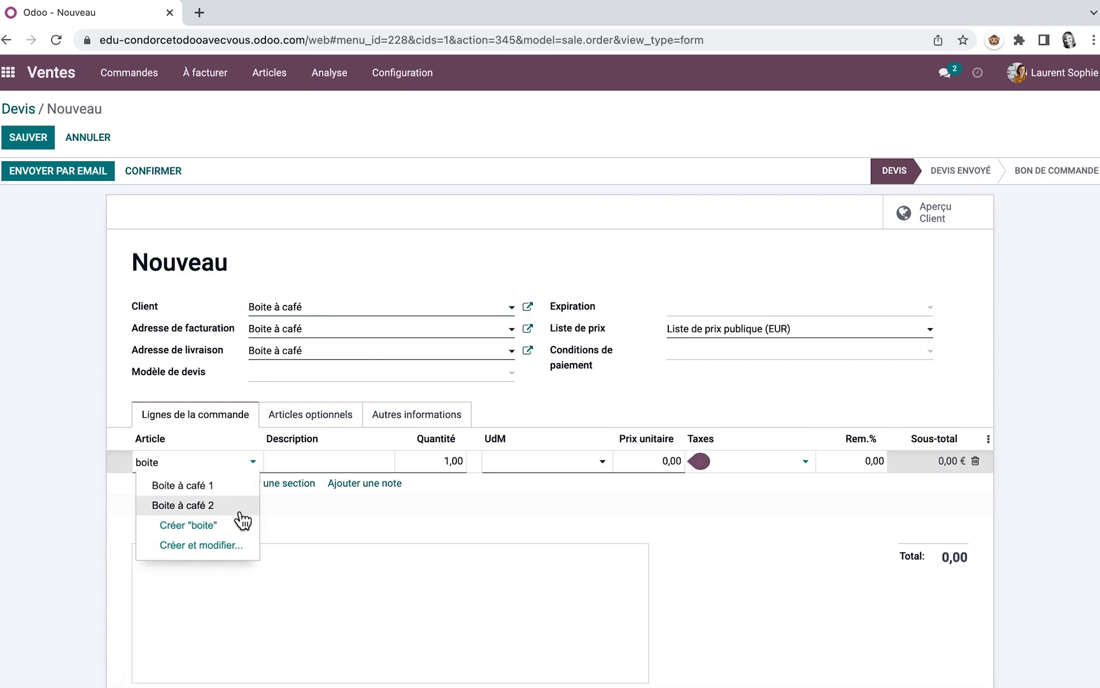
click(226, 507)
click(447, 461)
text(18)
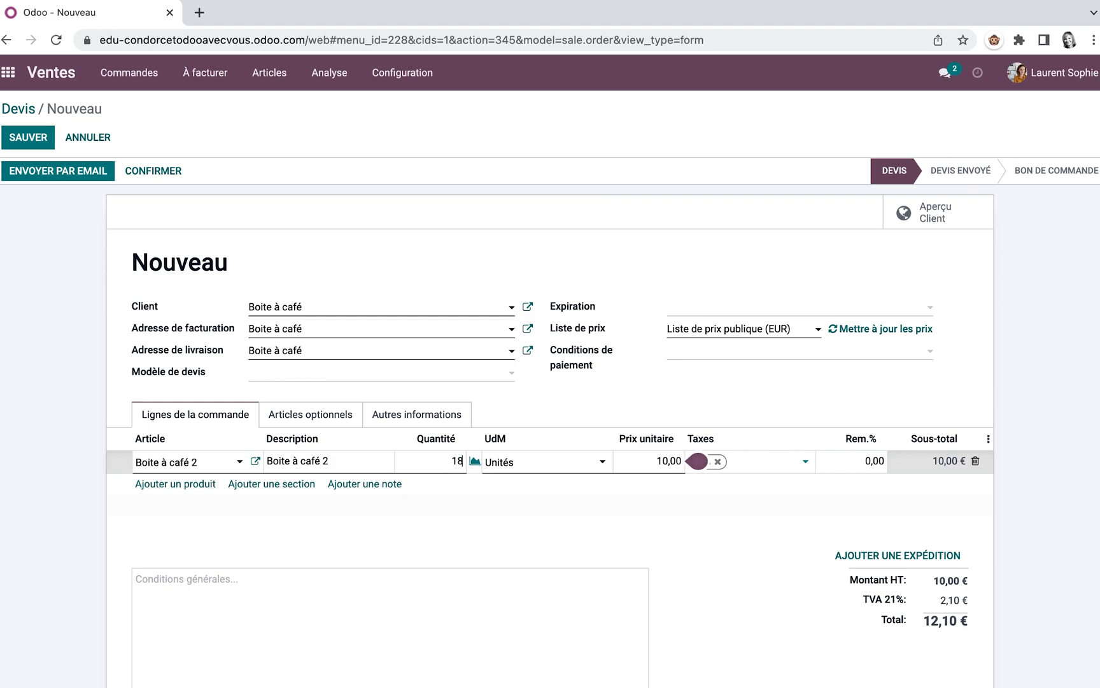
key(Return)
click(482, 464)
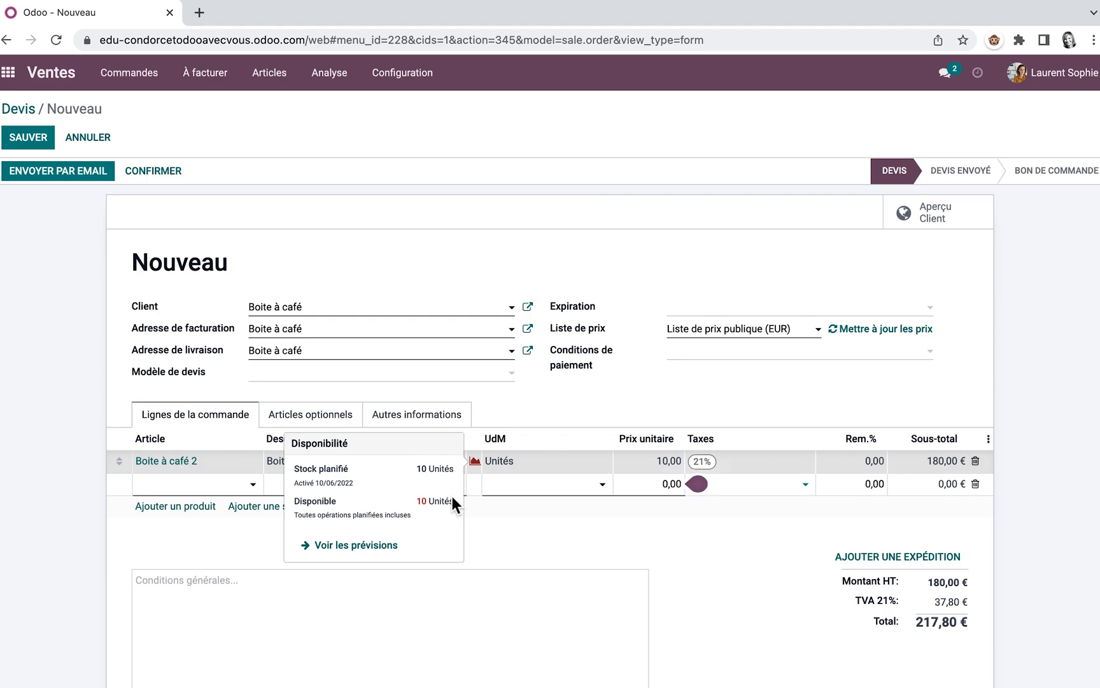
- Confirm the quotation for 18 Boite à café 2 as a sales order and switch to the Achats app's price requests
click(160, 168)
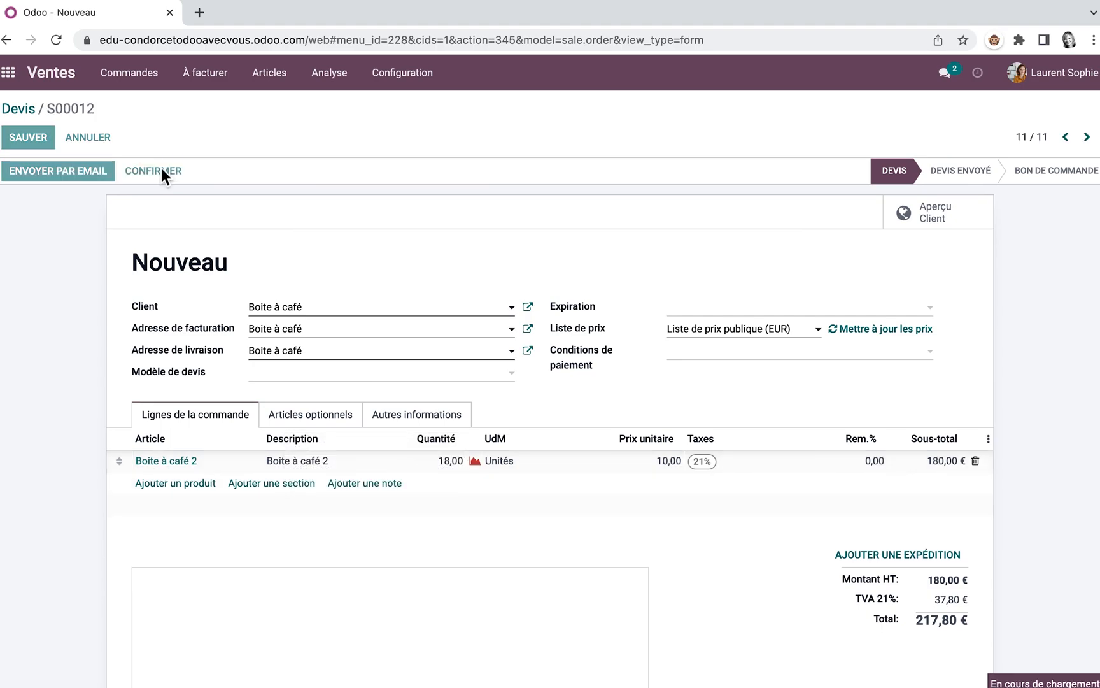
click(10, 75)
click(290, 311)
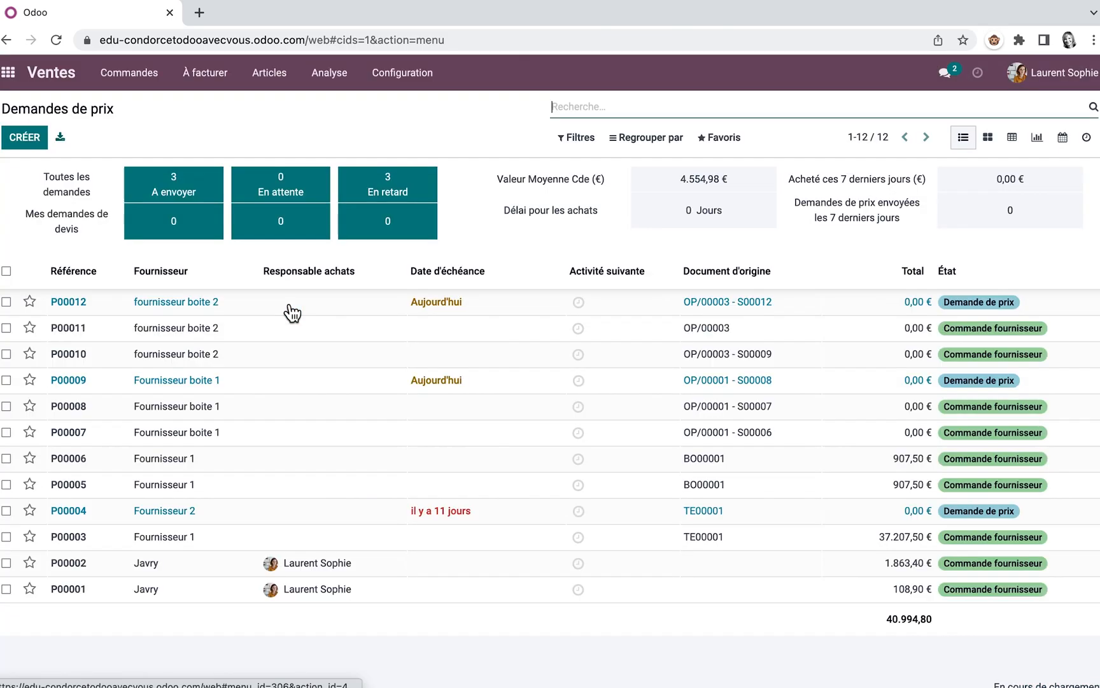
- Confirm the newest fournisseur boite 2 price request as a purchase order and validate its receipt for all 18 units
click(206, 307)
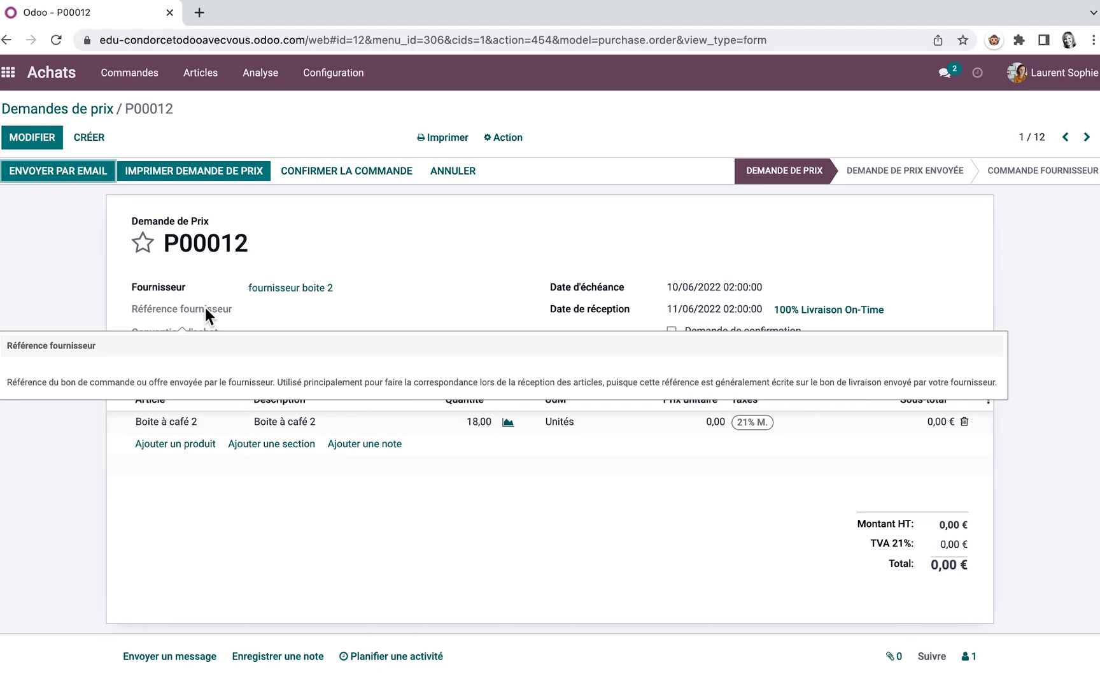
click(368, 177)
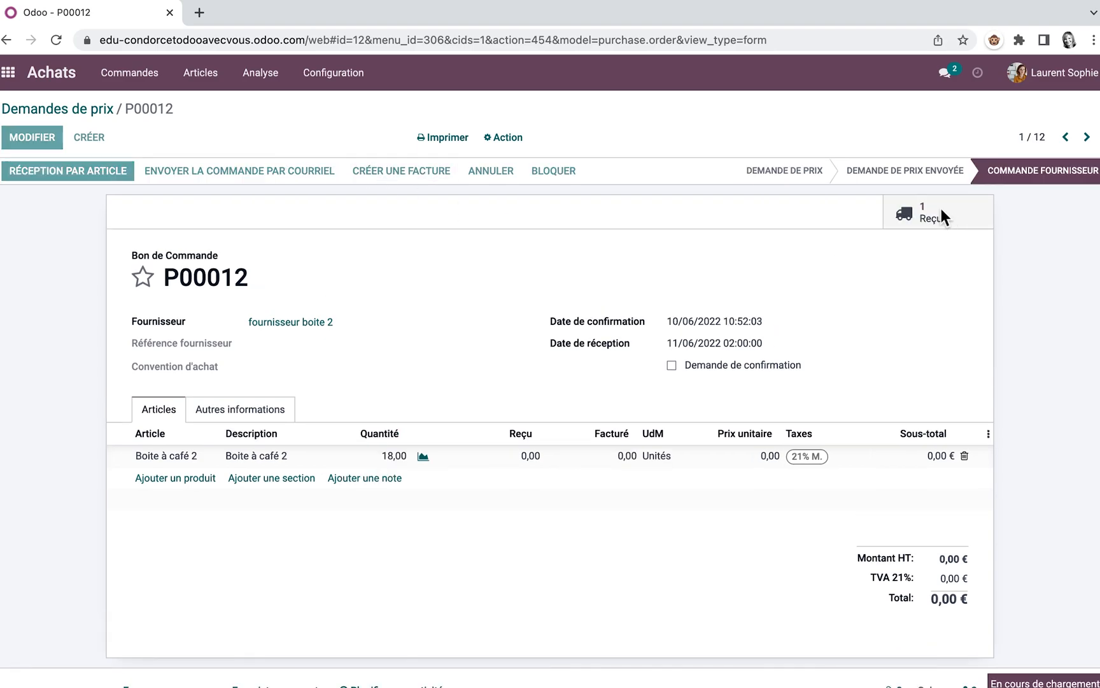
click(936, 214)
click(44, 179)
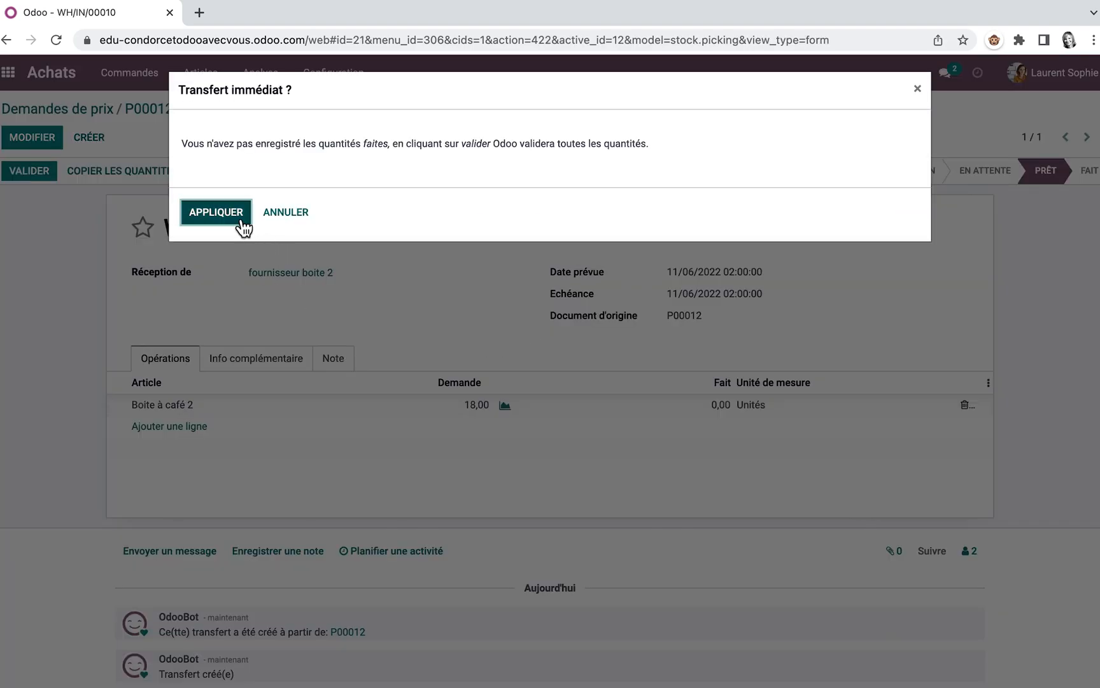
click(242, 221)
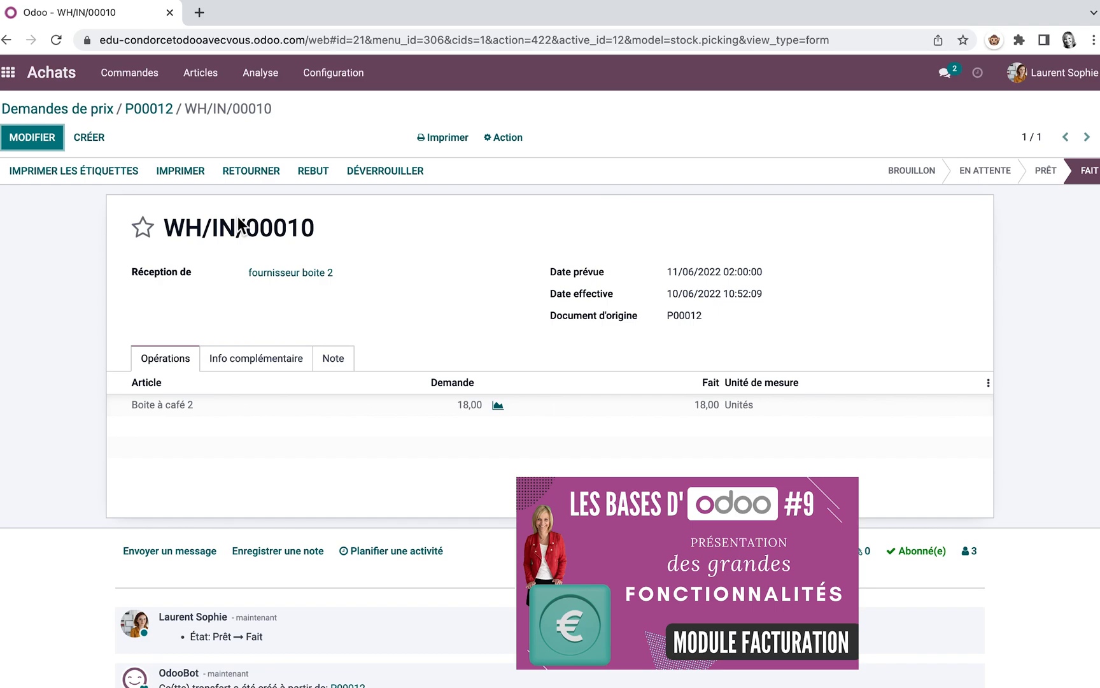
- Switch to the slide presentation and advance to the Constats slide
key(ctrl+Left)
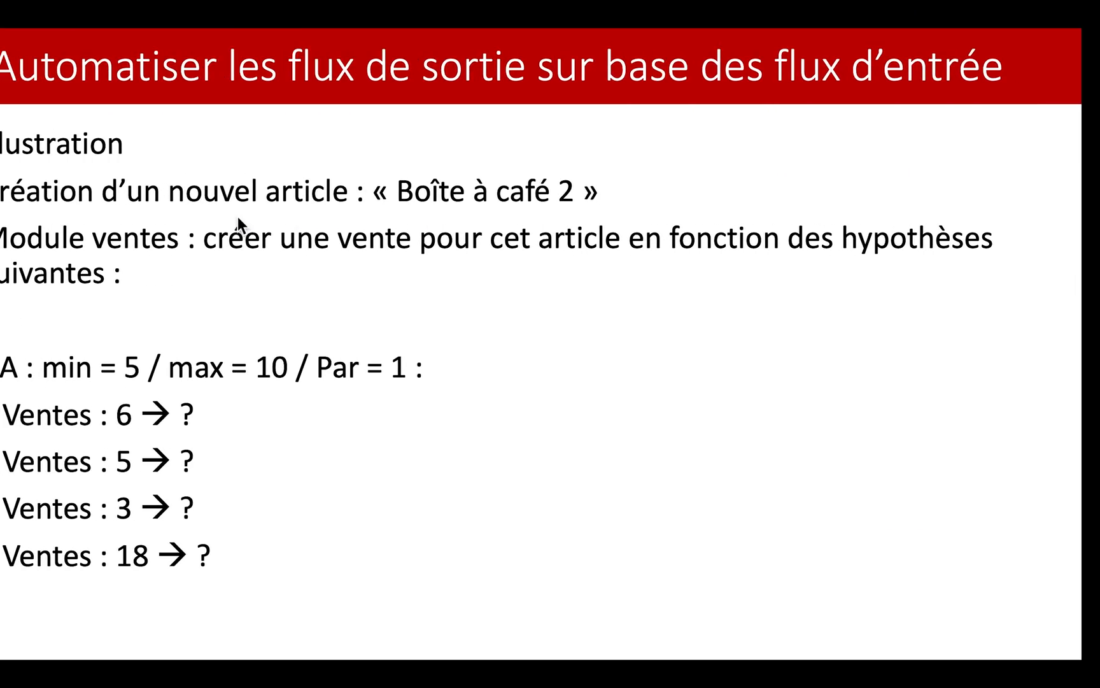
key(Right)
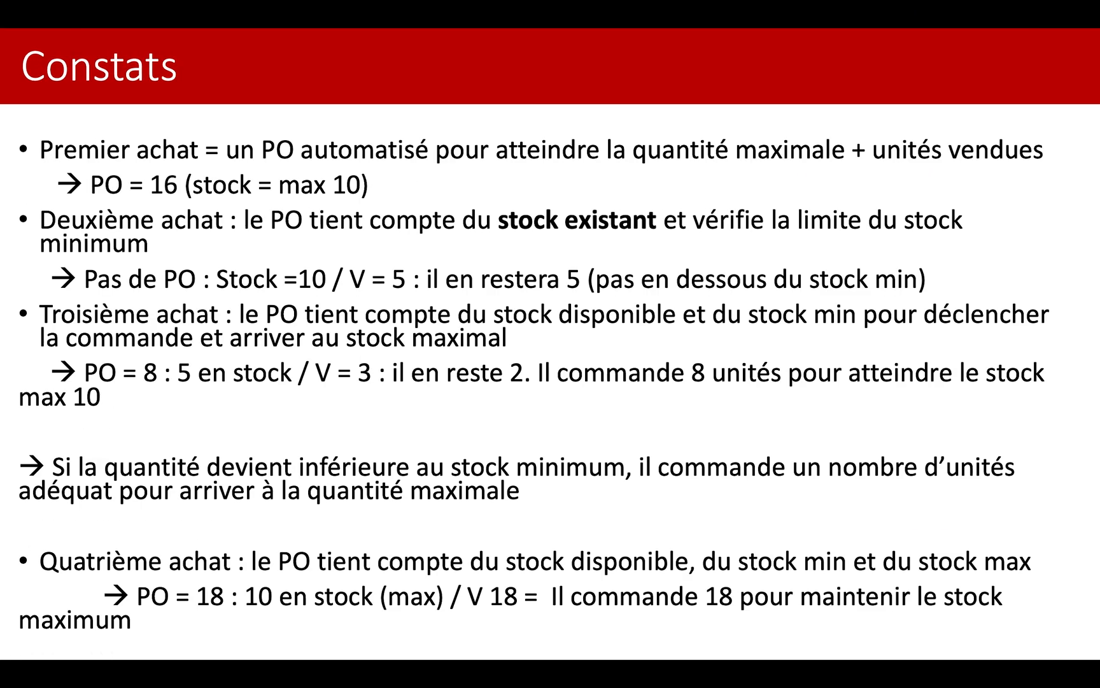